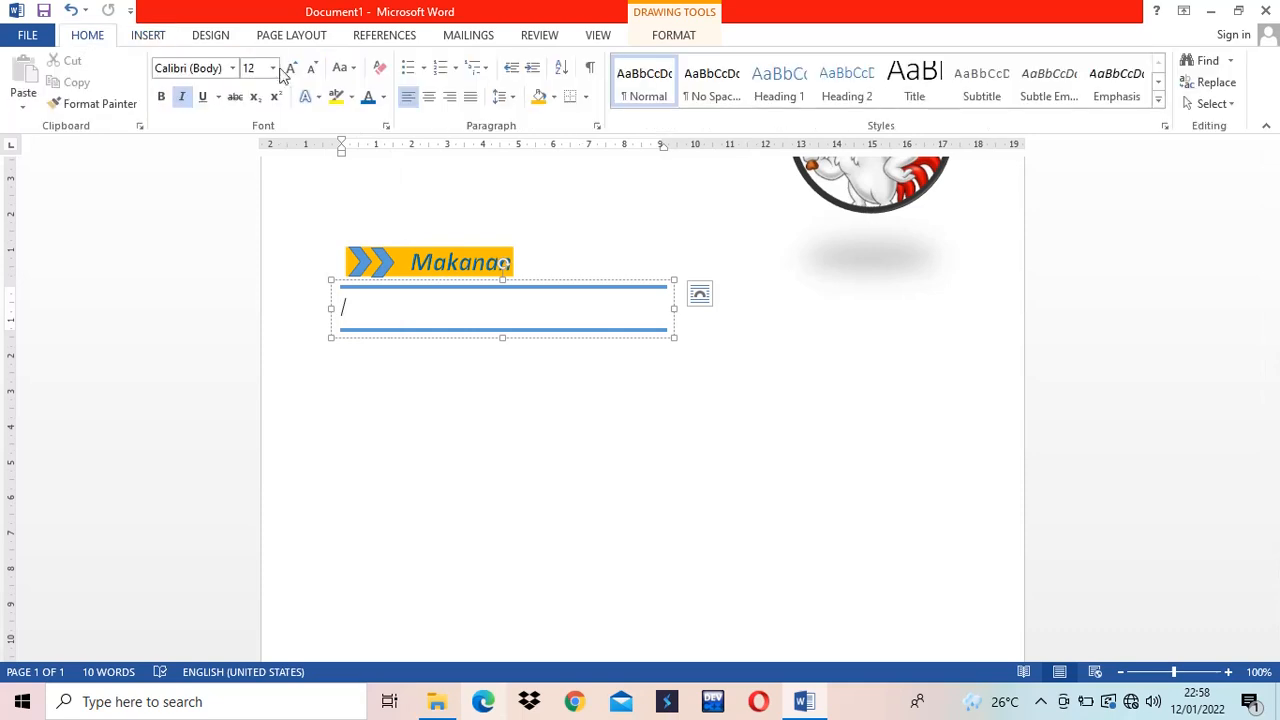
Apply check mark bullets in the text box under the Makanan heading and enter the item Nasi Ayam Penyet with price Rp. 13.000.
left_click(424, 68)
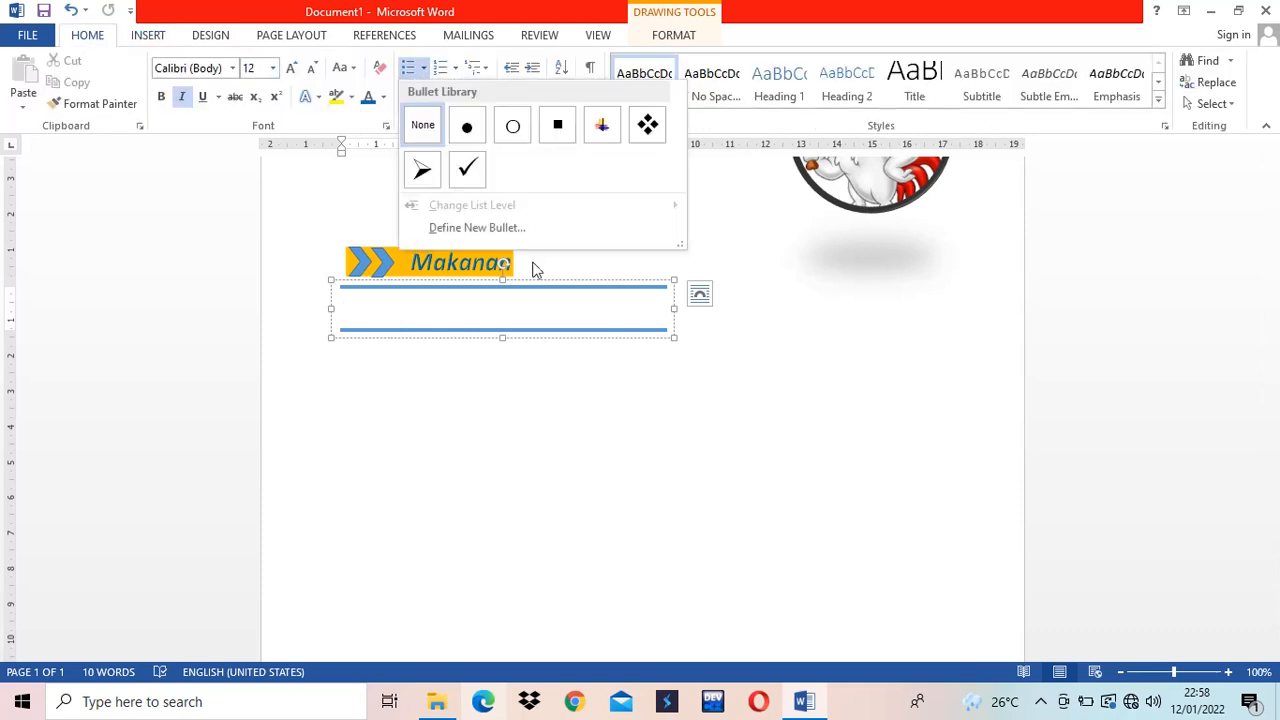
left_click(469, 168)
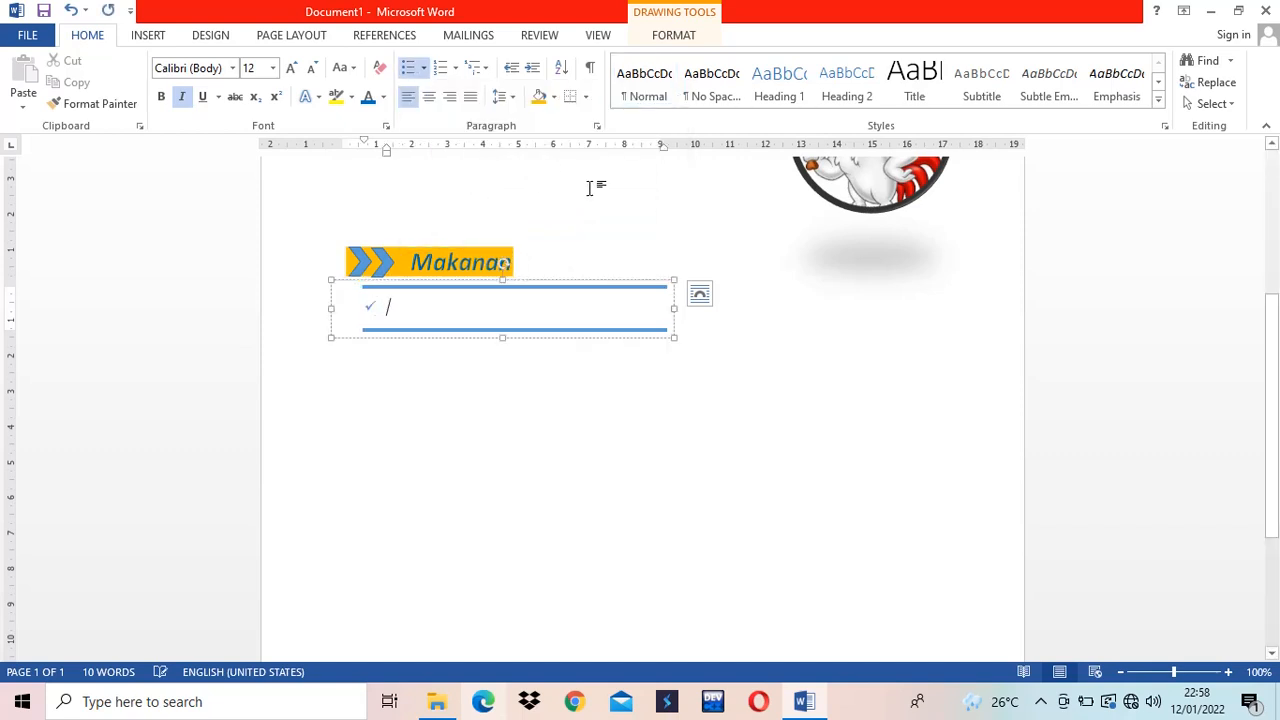
type("N")
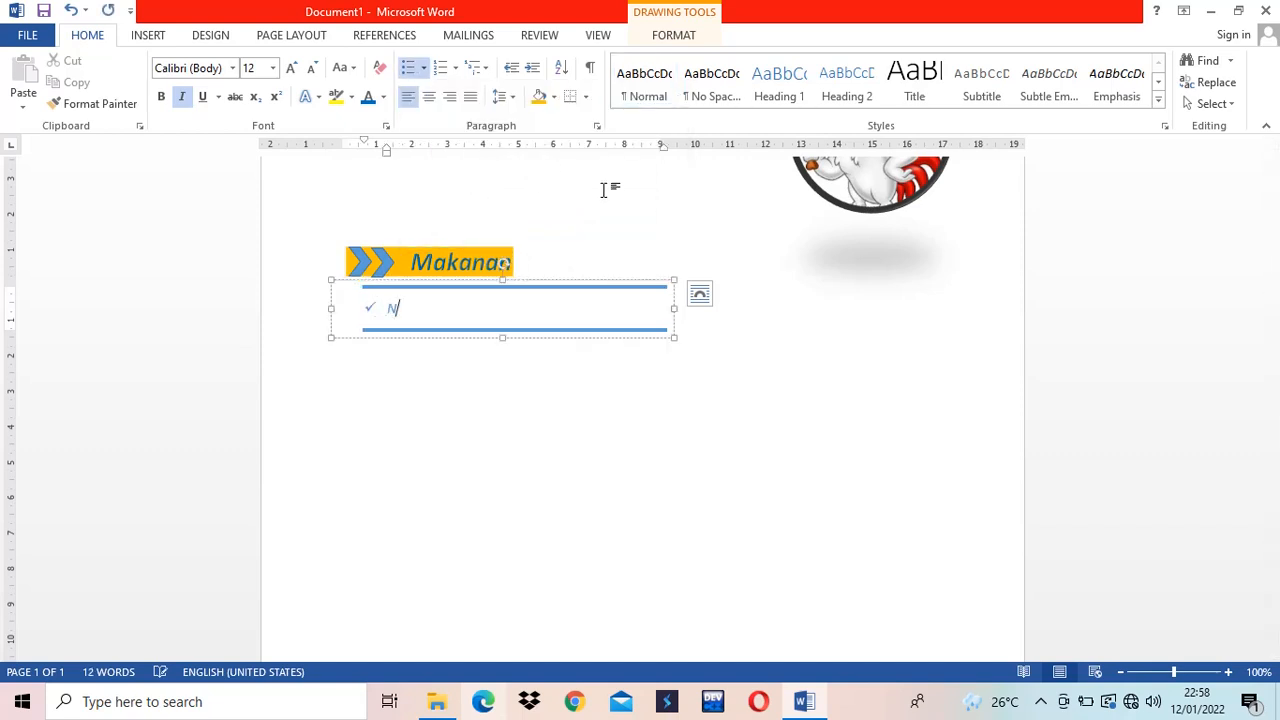
type("asi Ayam Penyet")
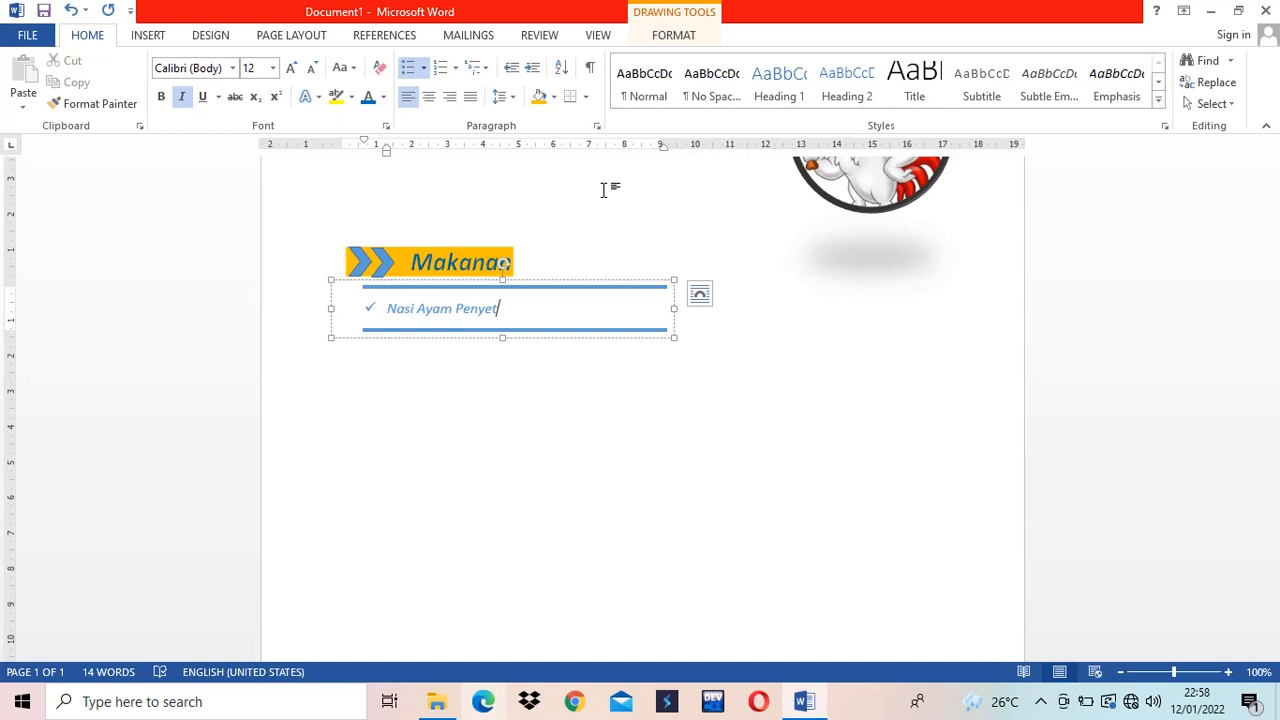
key("Tab")
key("Tab")
type("Rp. 13.000")
key("Return")
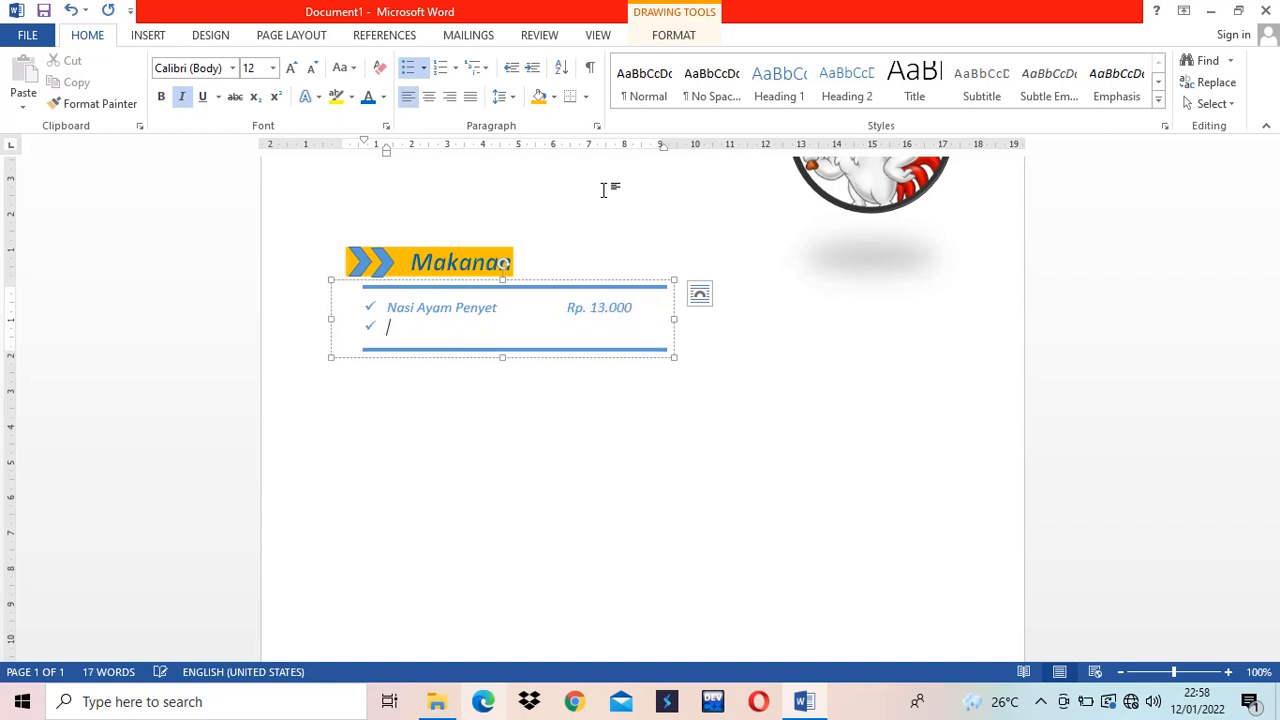
Add the items Nasi Rendang at Rp. 20.000 and Nasi Soto at Rp. 10.000 to the food list, with the prices aligned in the same column.
type("Nasi Rendang Rp. 20")
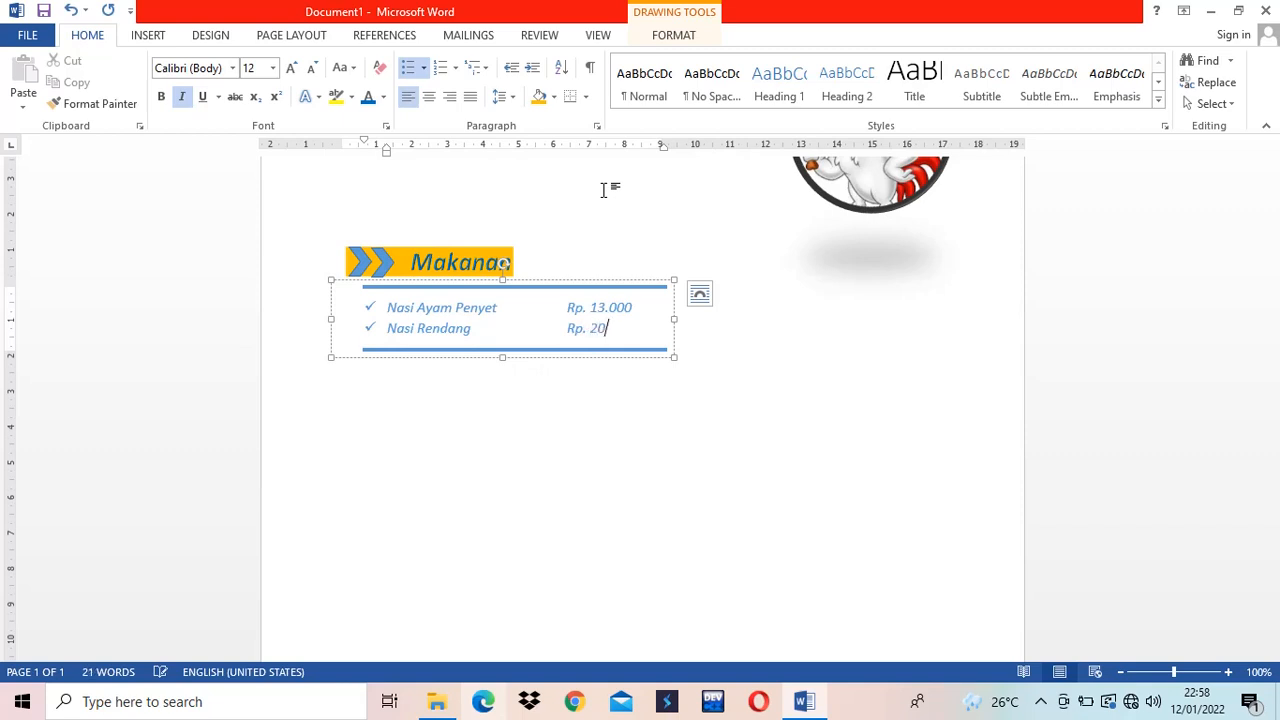
type(".000")
key("Return")
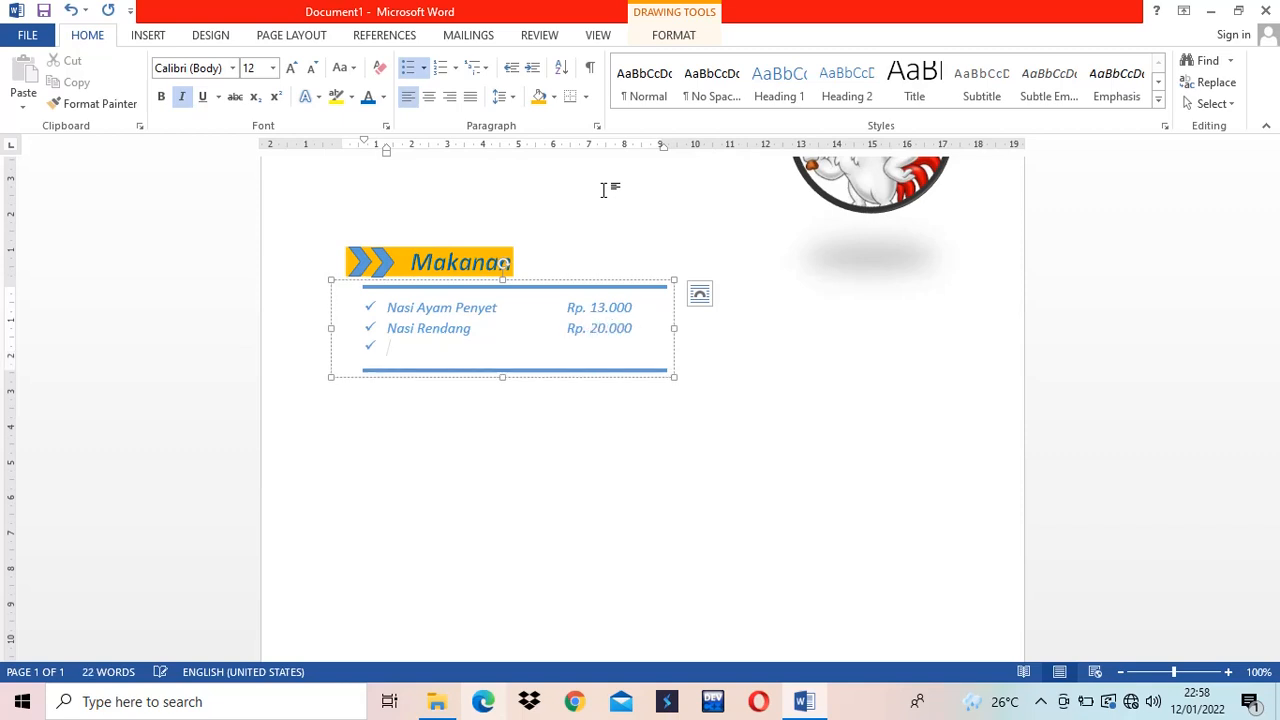
type("Nasi Sos")
type("o")
key("Tab")
key("Tab")
type("Rp. 10.000")
key("Return")
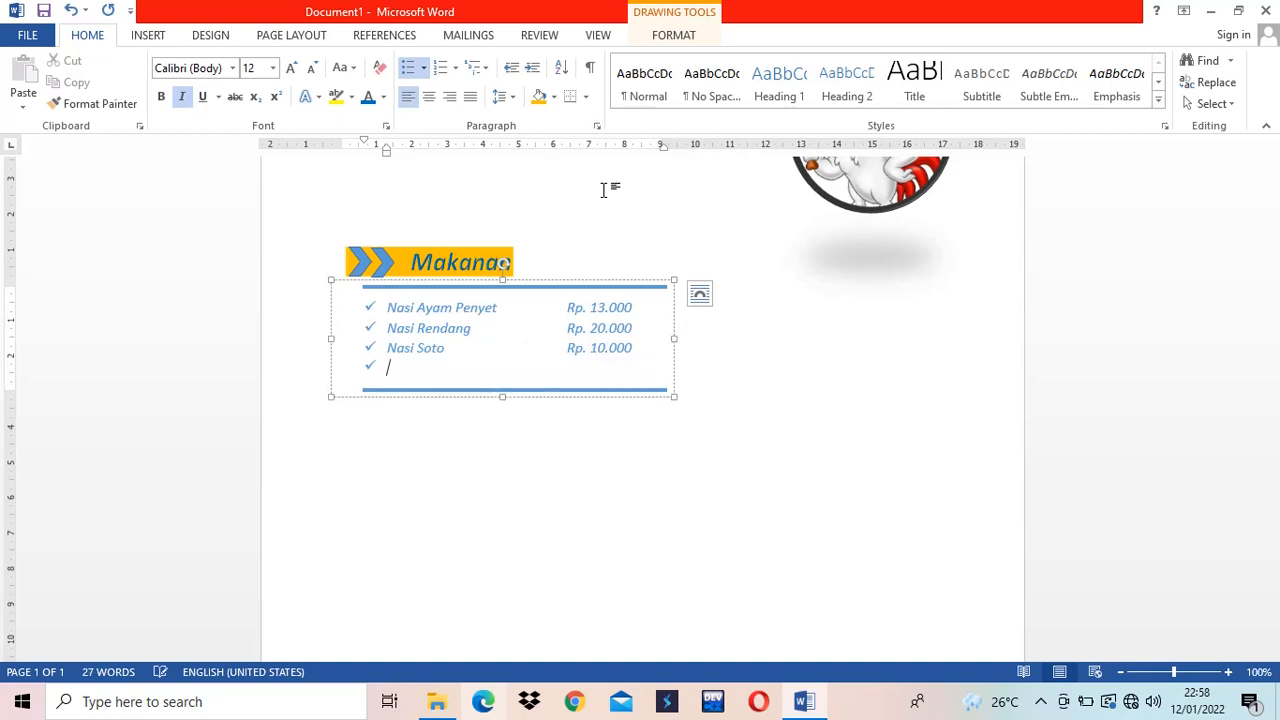
Add the item Nasi Gulai Kambing with price Rp 20.000 as the fourth line of the food list.
type("Nasi Gulai Kambing")
key("Tab")
key("Tab")
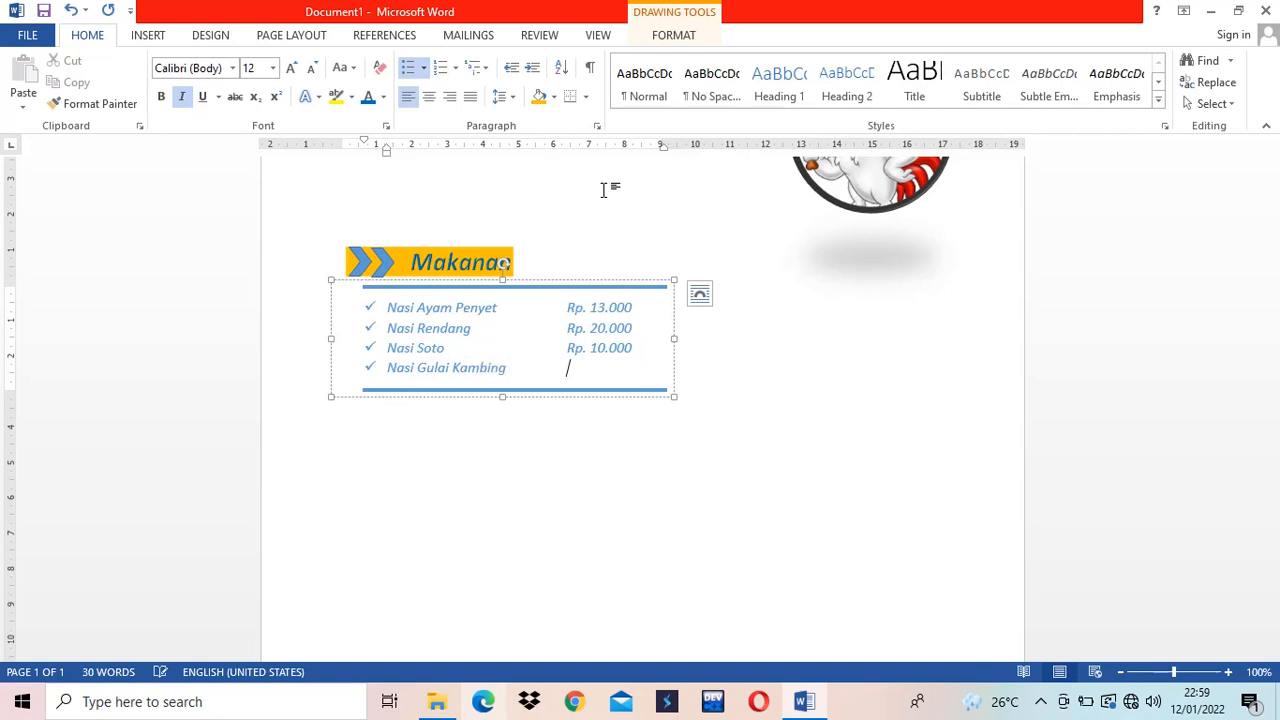
type("Rp")
type(". ")
type("20")
type(".000")
key("Return")
Add the item Nasi Putih with price Rp. 5.000 as the fifth line of the food list.
type("Nasi")
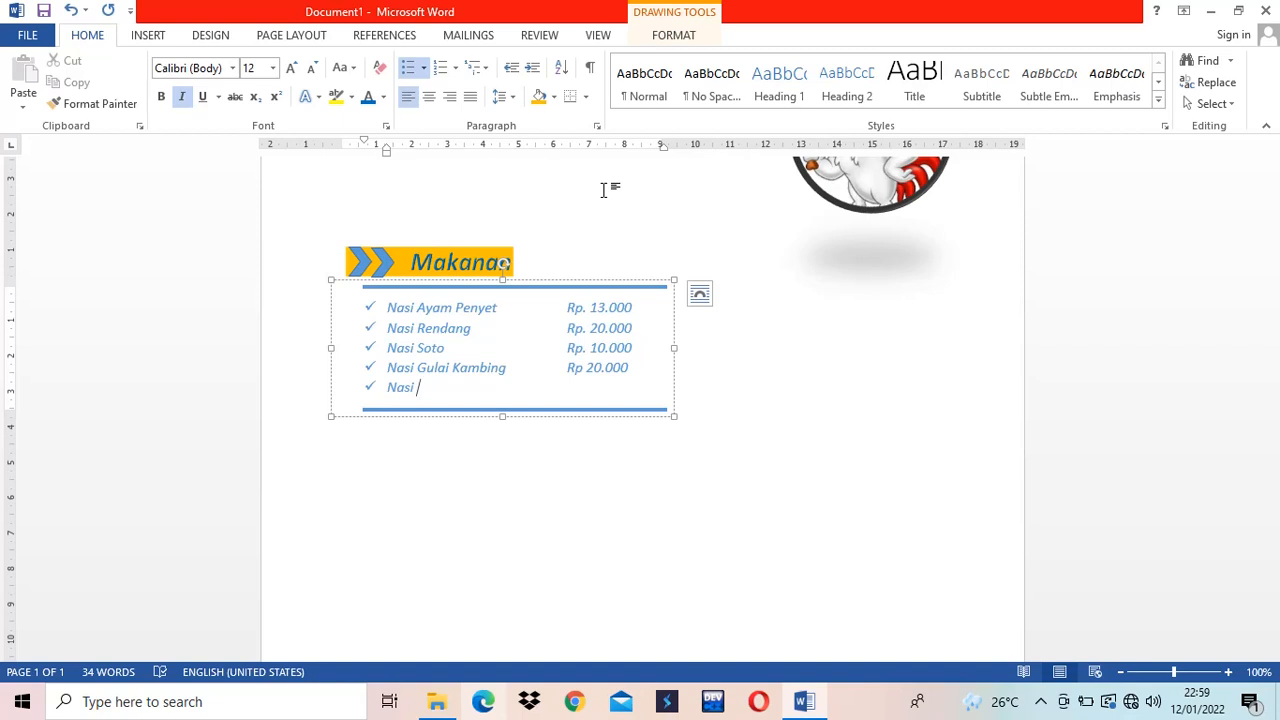
type("Putih")
key("Tab")
key("Tab")
type("Rp.  5.000")
key("Return")
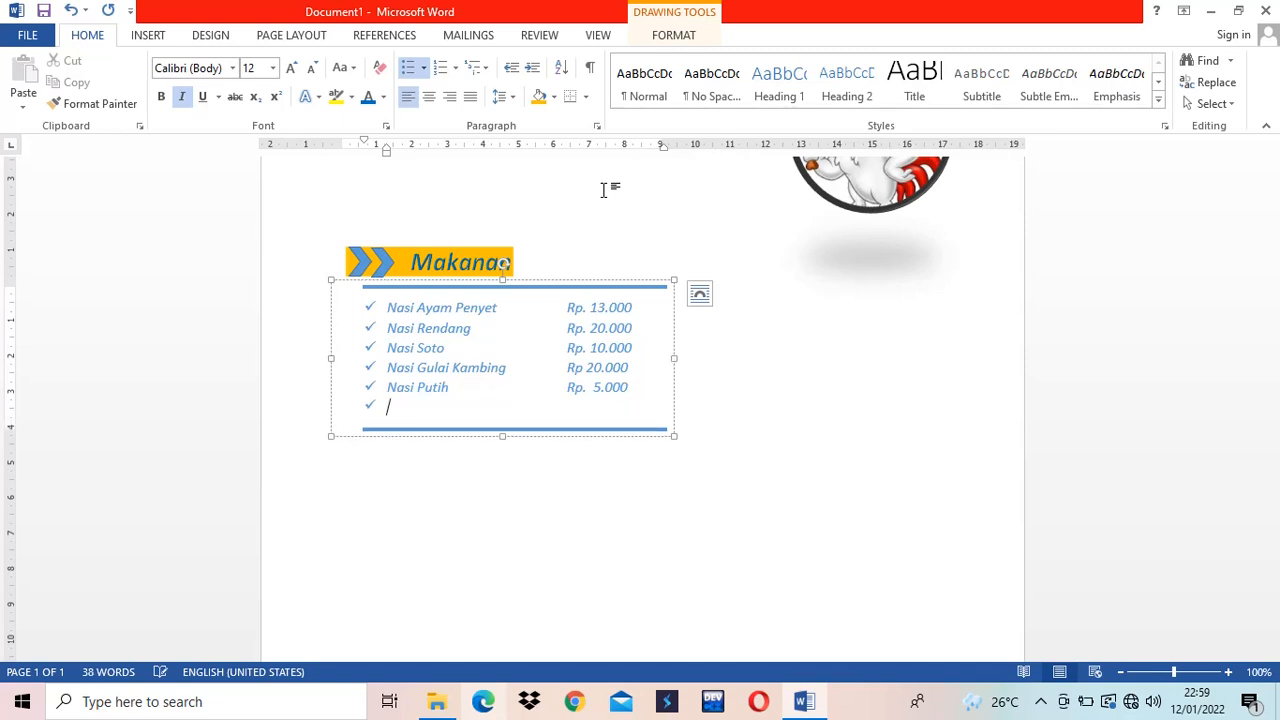
Finish the food list with the item Nasi Paket Lainnya at Rp. 15.000 and leave the text box.
type("Nas")
type("i Paket Lainnya\t")
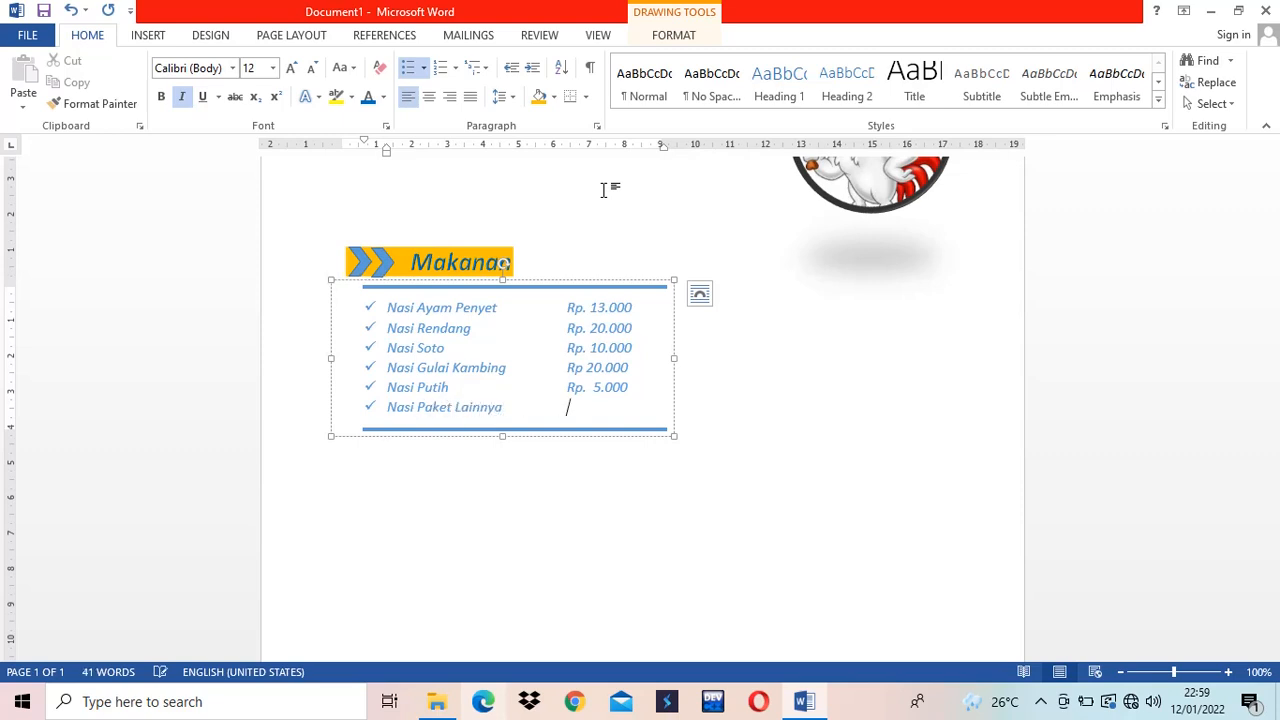
type("Rp. 15.000")
left_click(723, 520)
Duplicate the Makanan heading box to the lower right of the food list, change its text to Minuman and left-align it.
scroll(780, 505, "down", 3)
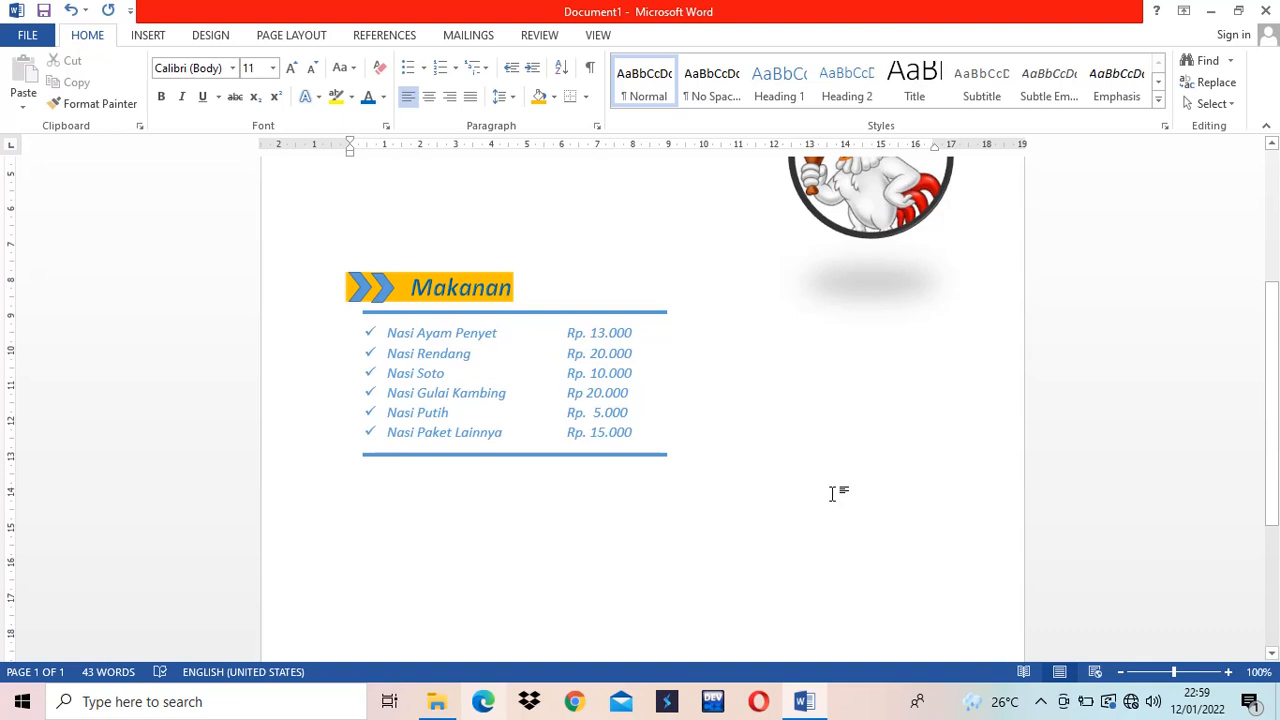
scroll(831, 493, "down", 1)
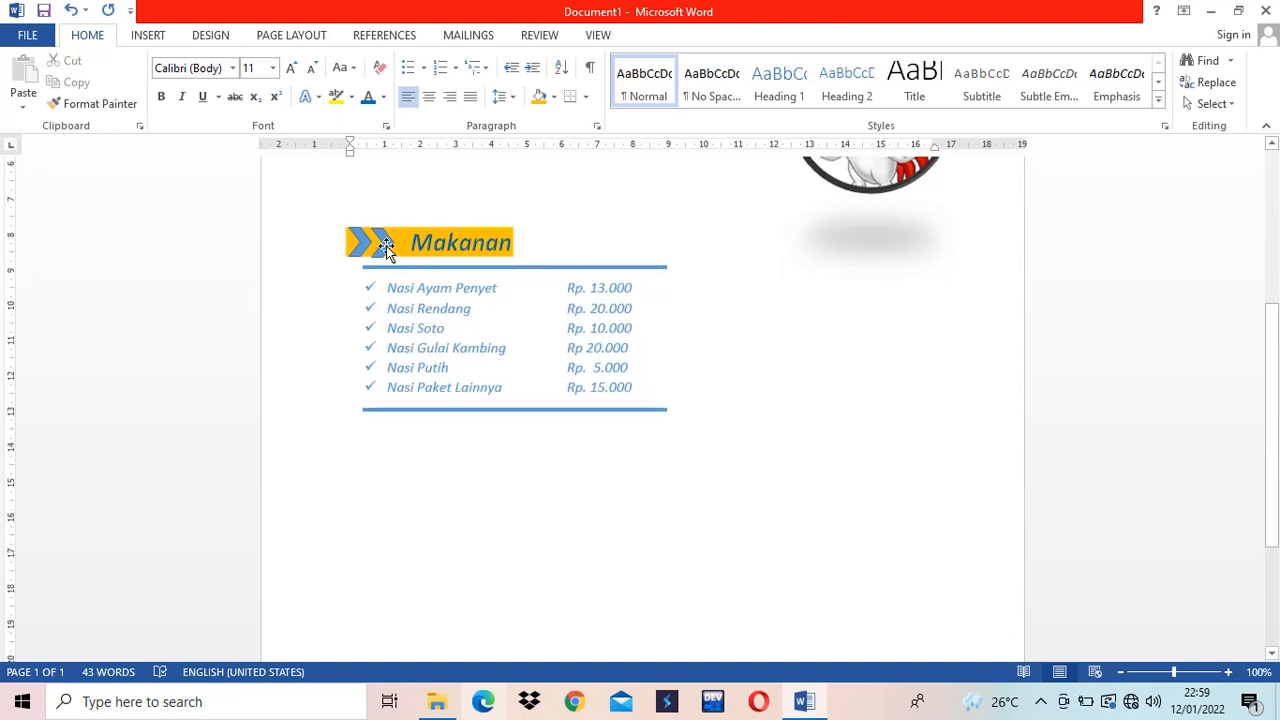
left_click(422, 240)
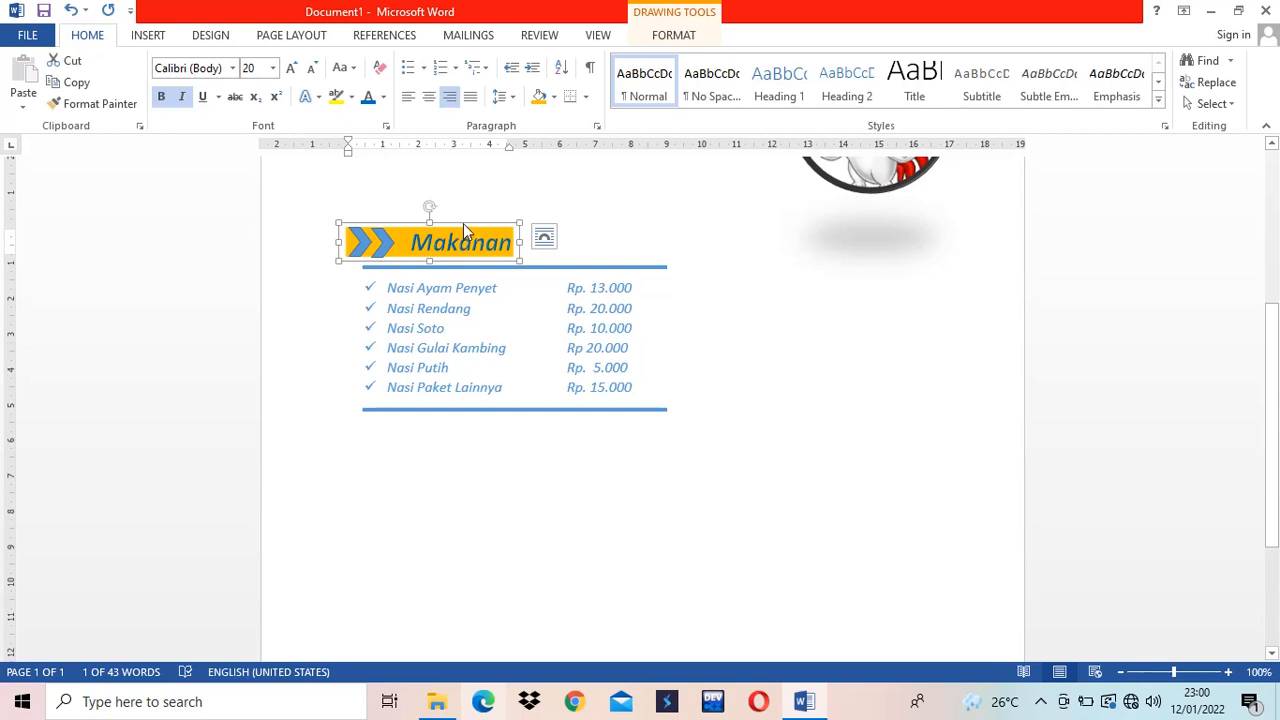
left_click_drag(464, 230, 895, 450)
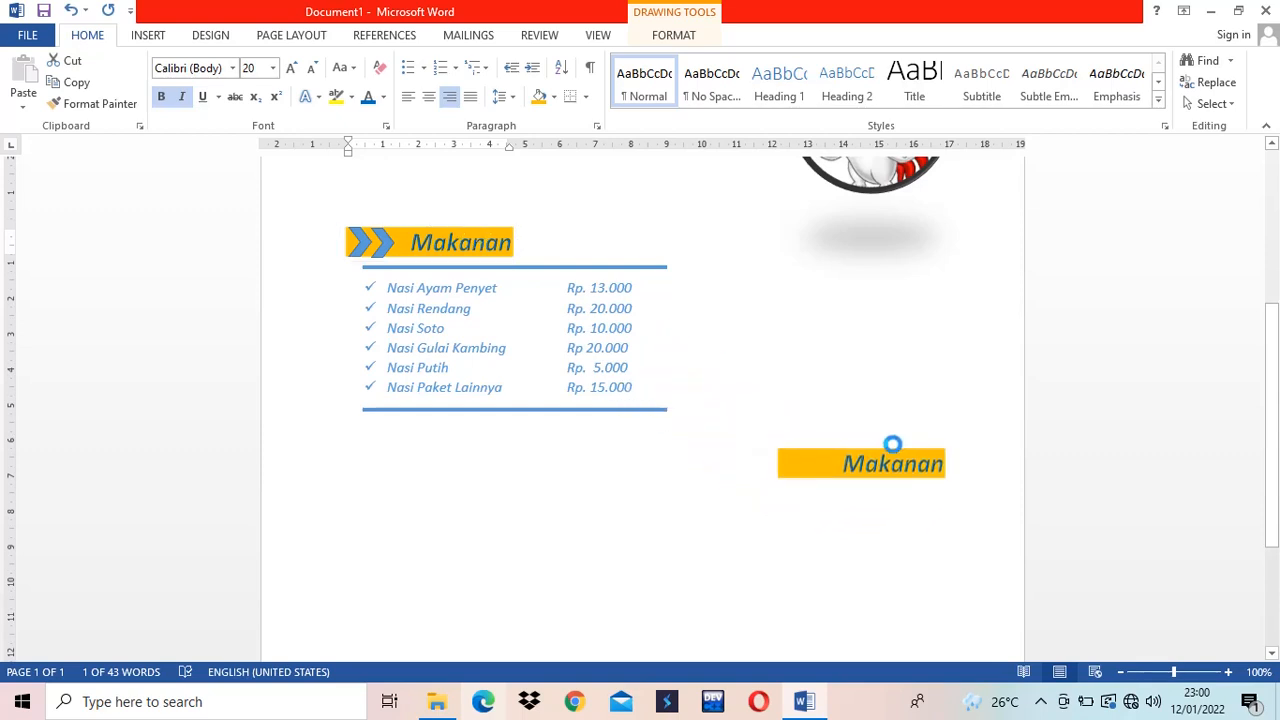
left_click(385, 245)
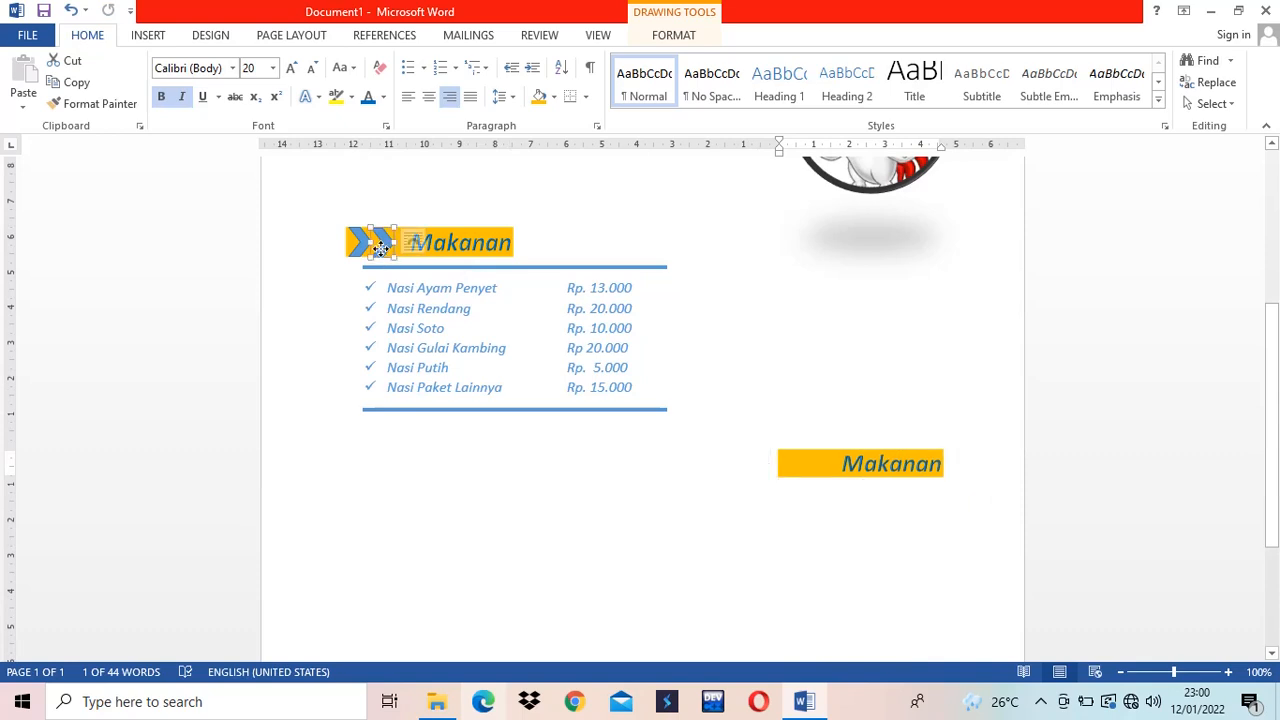
left_click(860, 466)
double_click(860, 466)
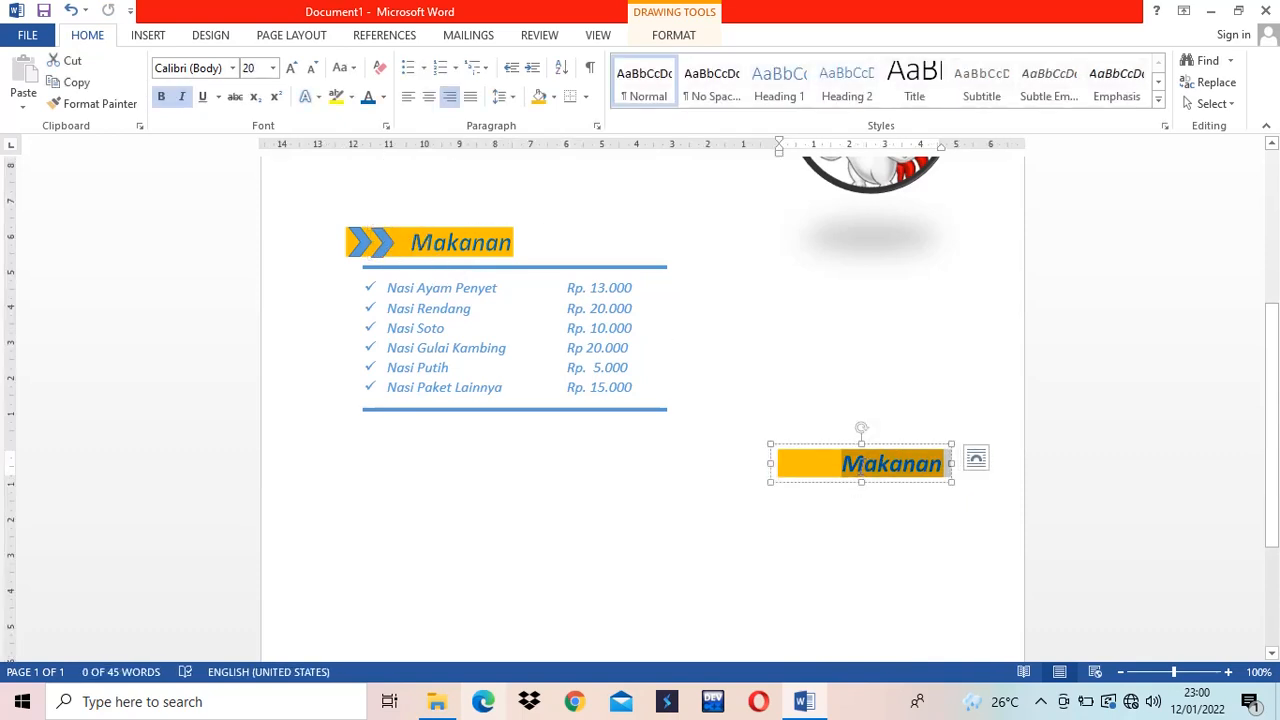
type("Minuman")
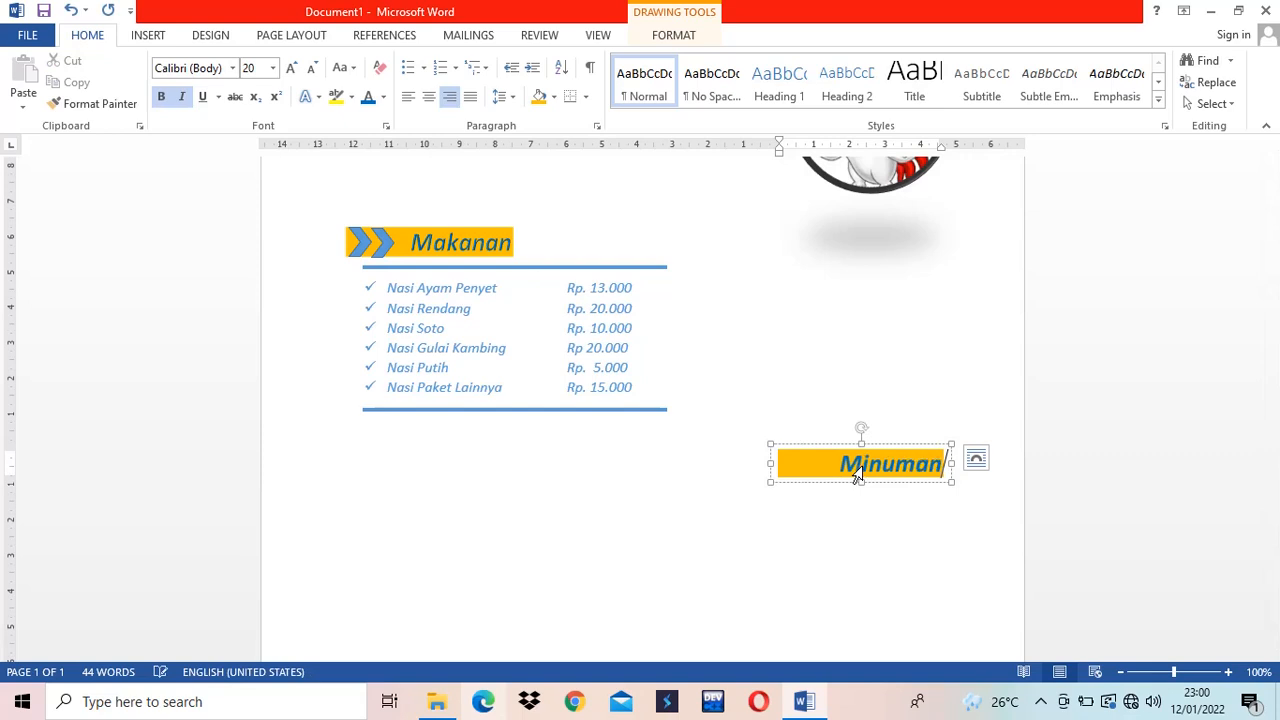
left_click(408, 96)
Copy a chevron from the Makanan heading onto the Minuman heading, flip it to point left and center it vertically on the band.
left_click(364, 254)
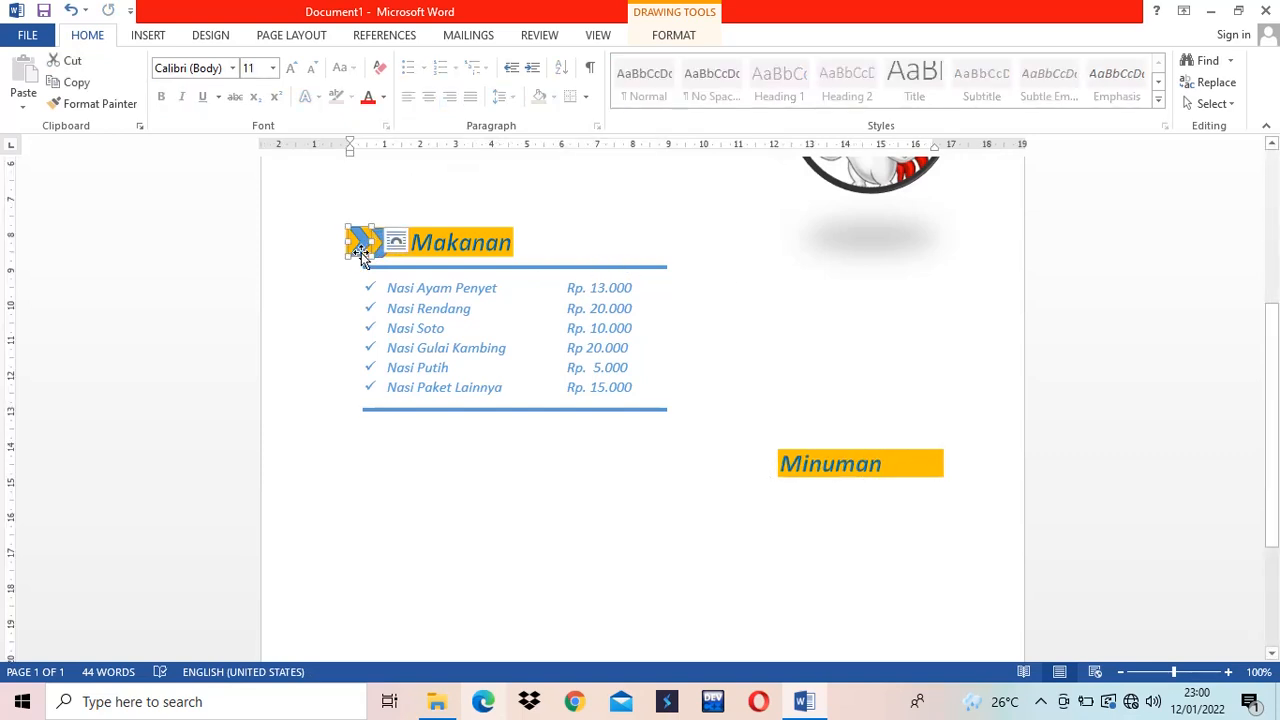
left_click_drag(367, 256, 928, 469)
key("Down")
key("Down")
key("Down")
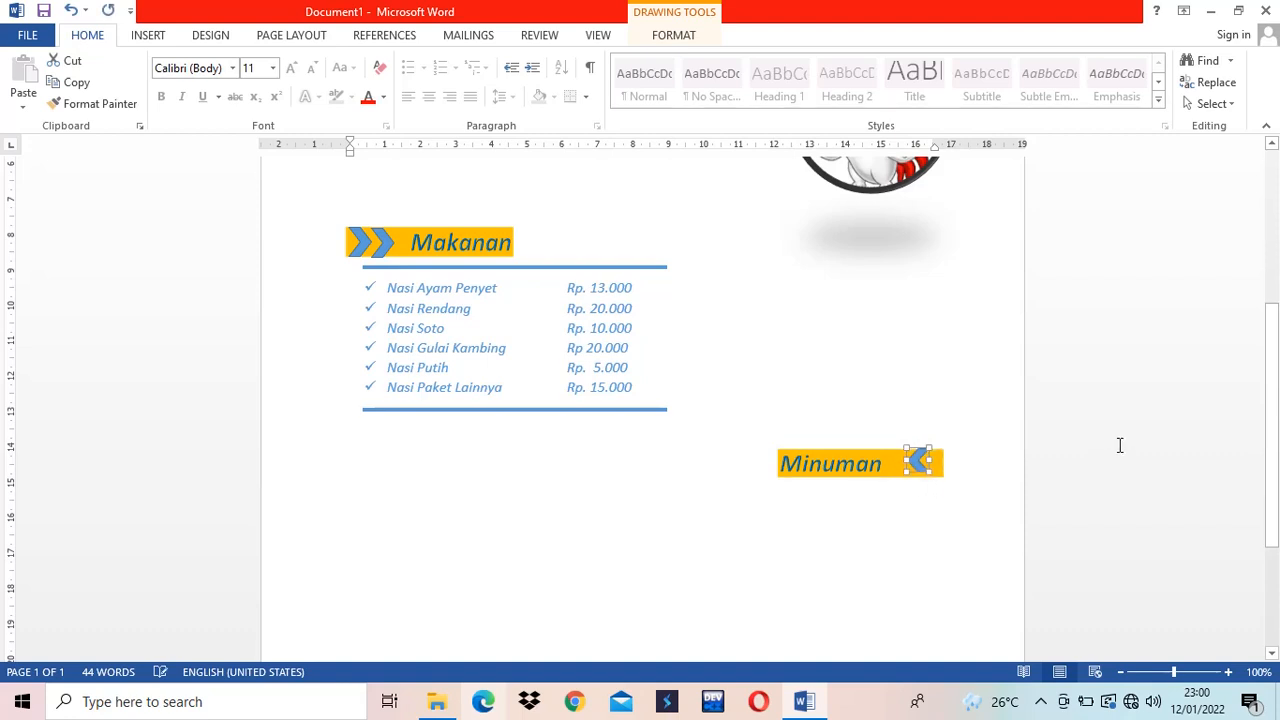
key("Up")
key("Up")
key("Up")
key("Up")
key("Up")
key("Up")
key("Up")
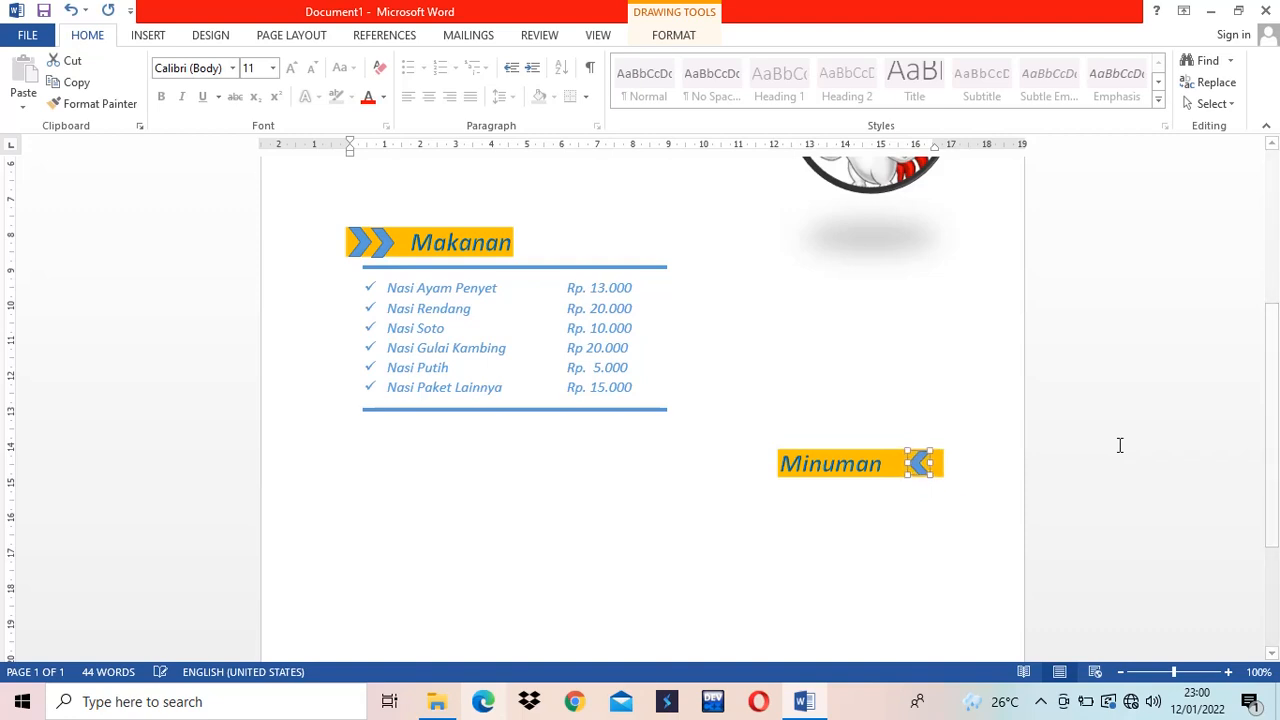
Move the flipped chevron to the right end of the Minuman heading and place a duplicate directly to its left.
key("Right")
key("Right")
key("Right")
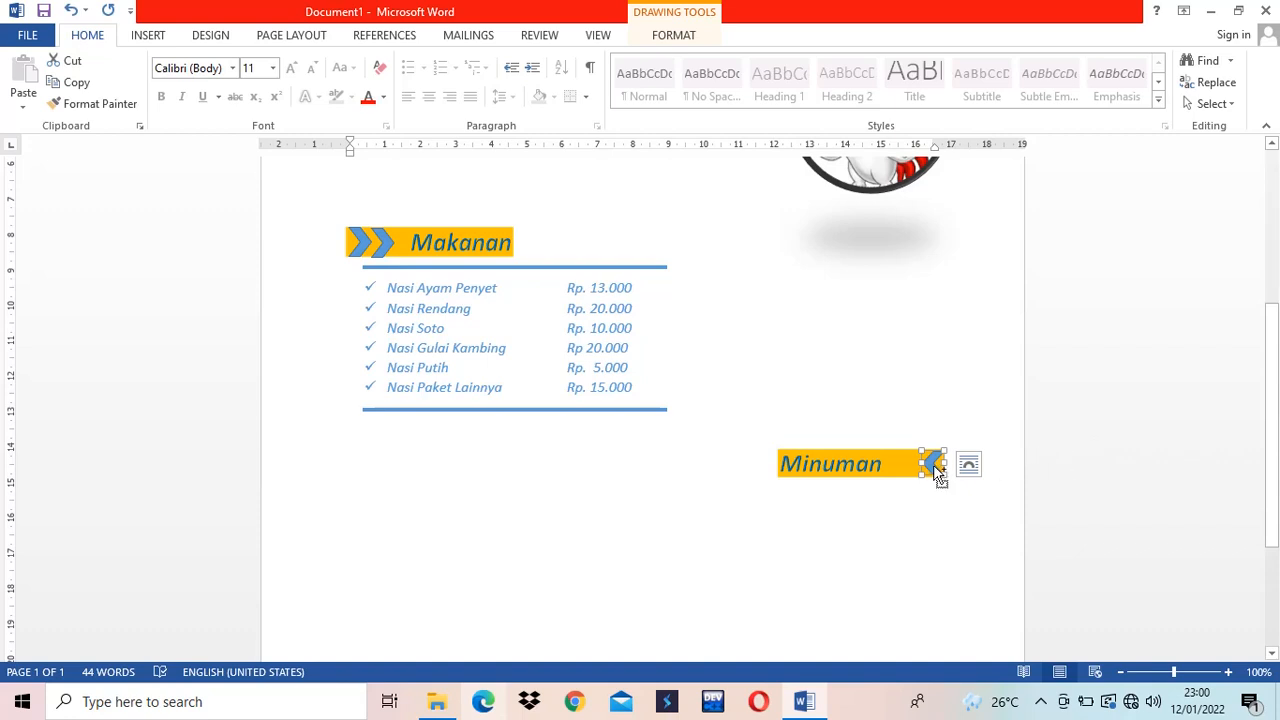
left_click_drag(934, 467, 915, 467)
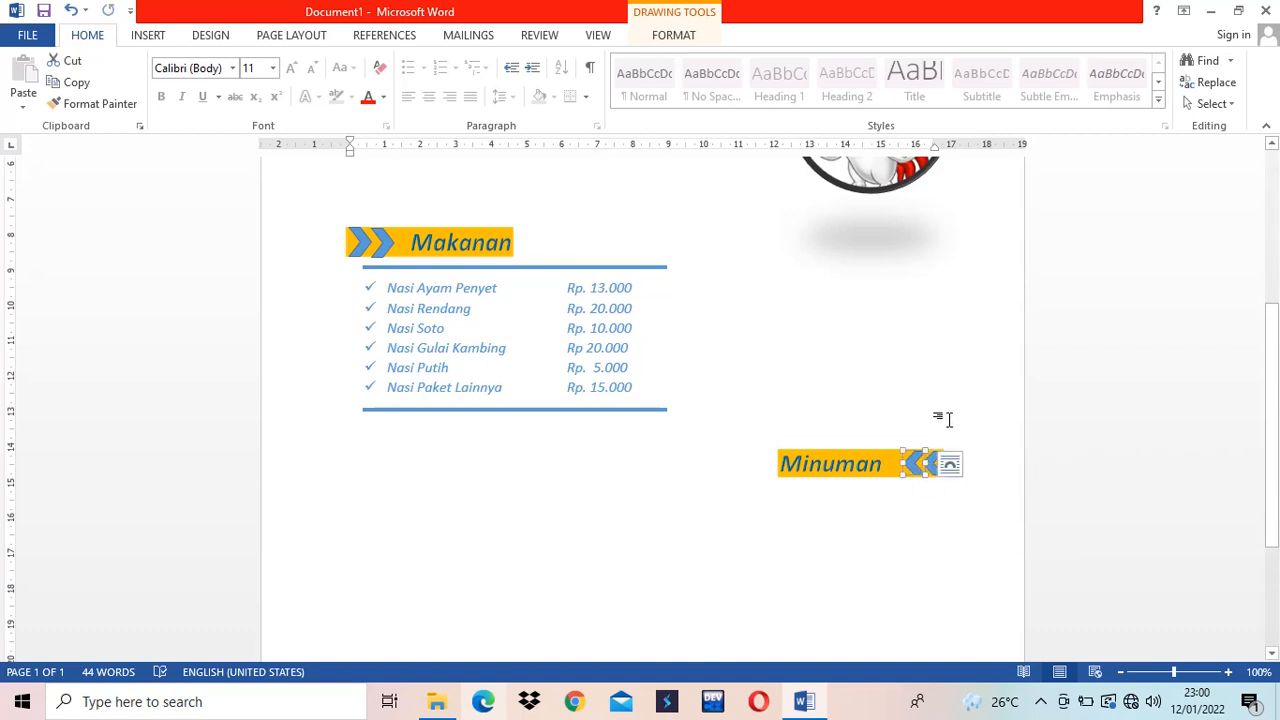
left_click(949, 420)
Duplicate the food list text box and place the copy directly below the Minuman heading.
scroll(949, 420, "down", 6)
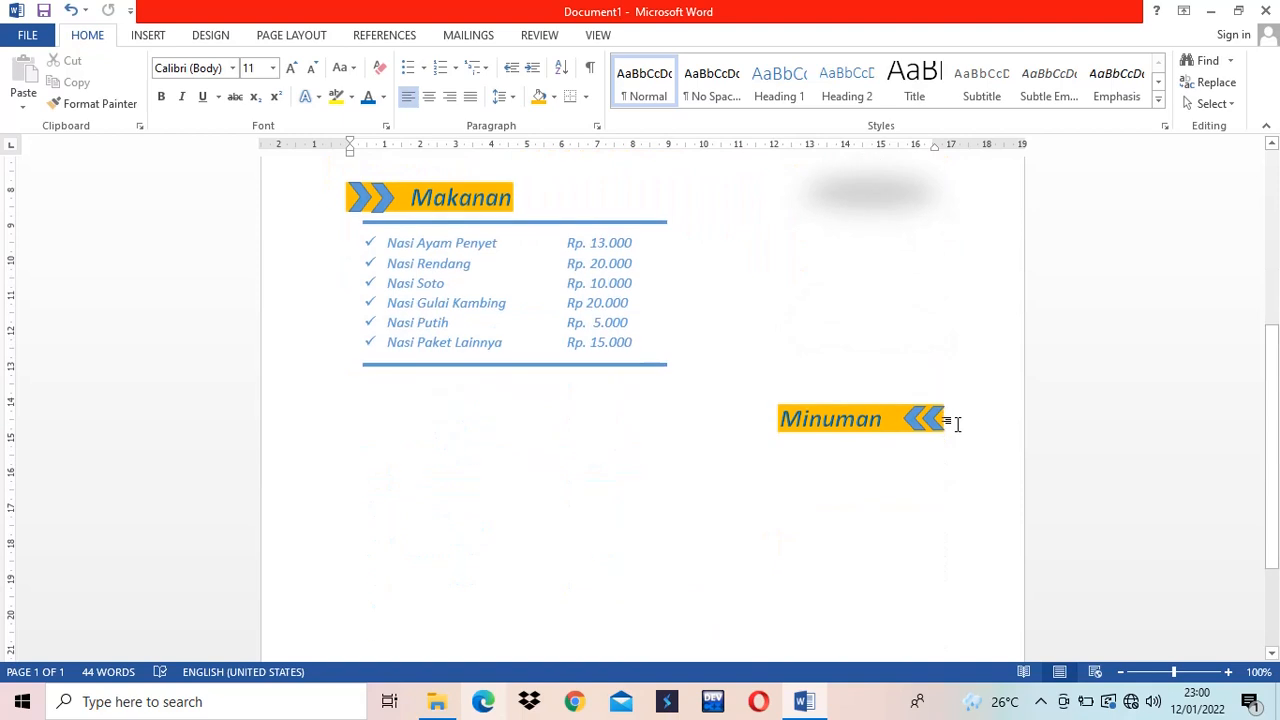
left_click(572, 366)
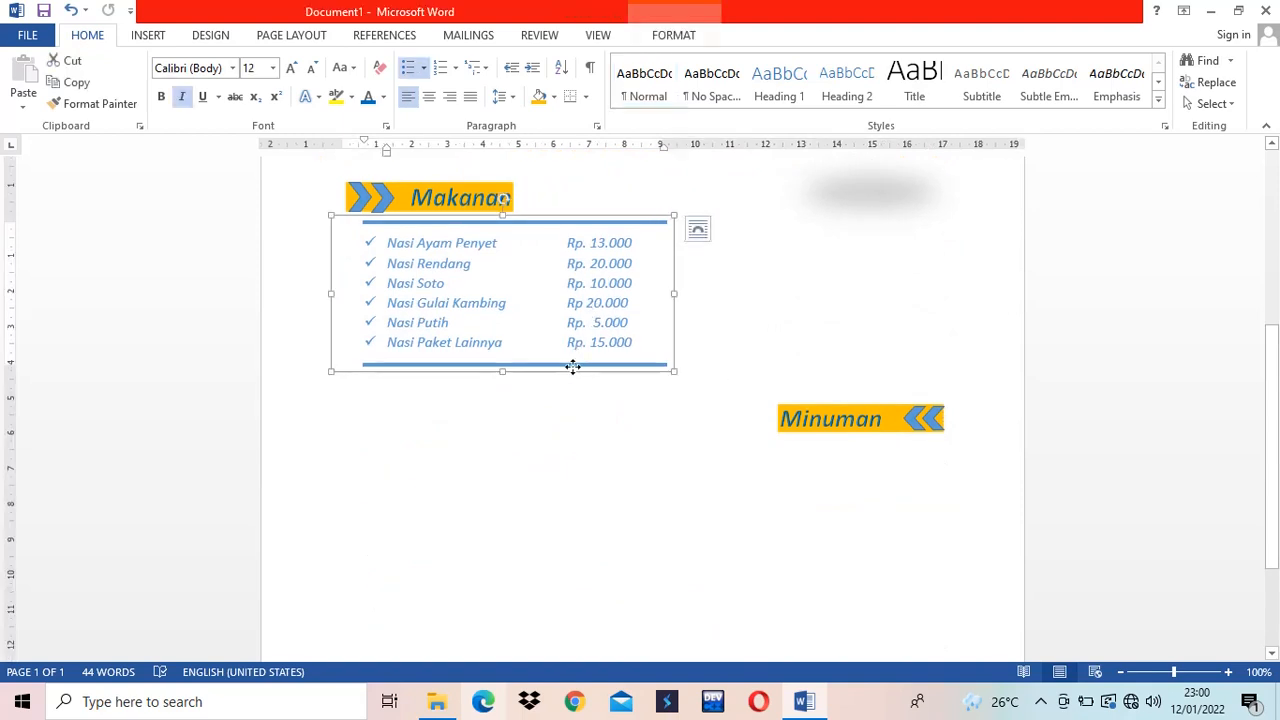
left_click_drag(543, 220, 815, 440)
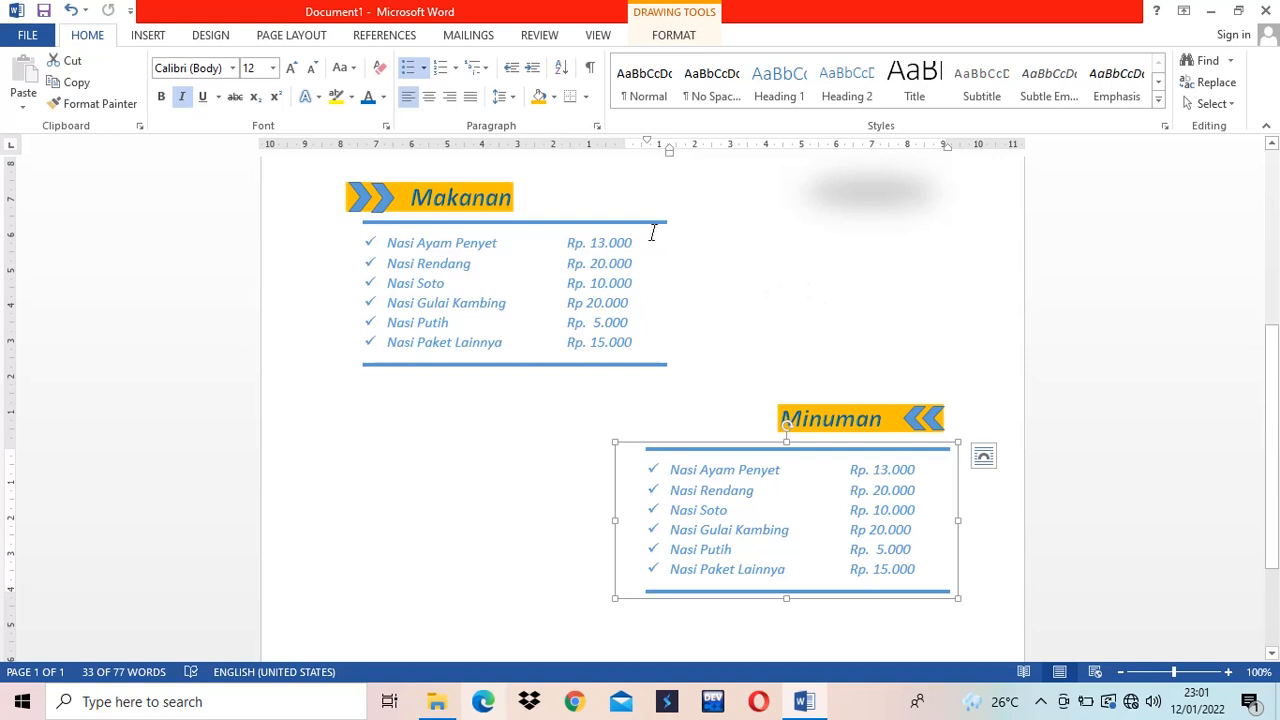
Shift the Makanan list text box left so its border lines start at the left edge of the Makanan heading.
left_click(627, 216)
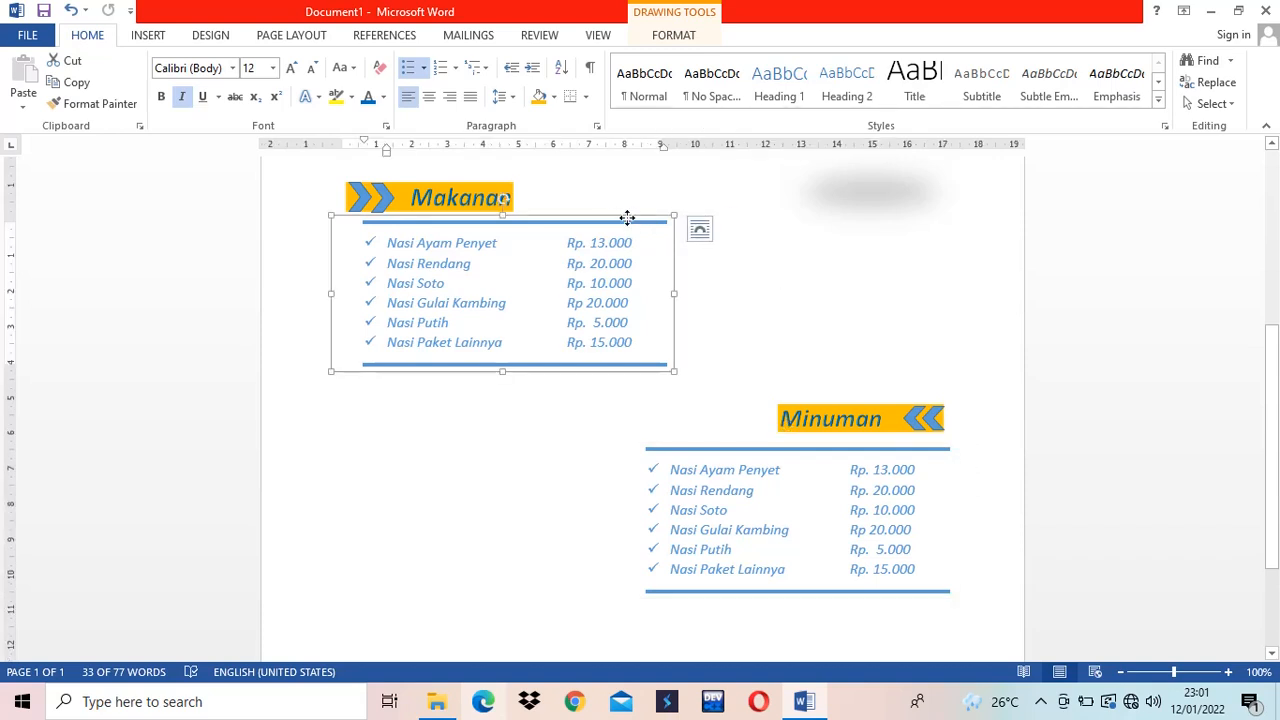
key("Left")
key("Left")
key("Left")
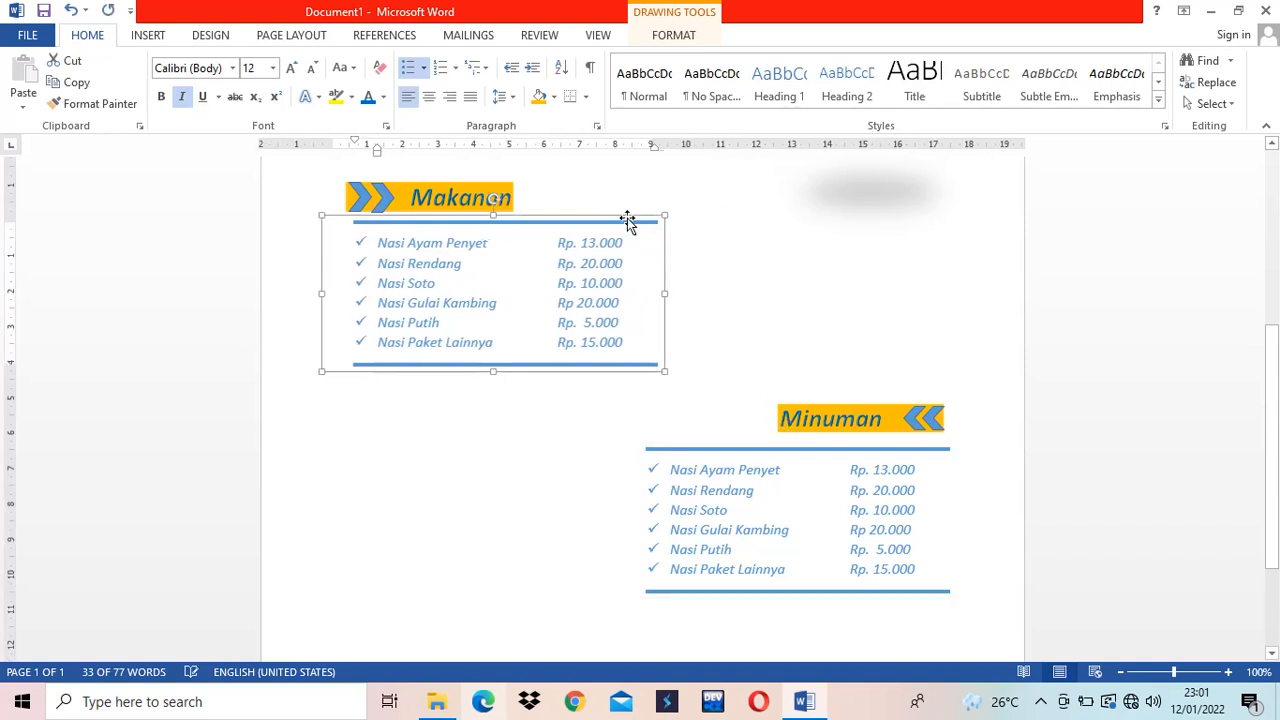
key("Right")
key("Right")
key("Right")
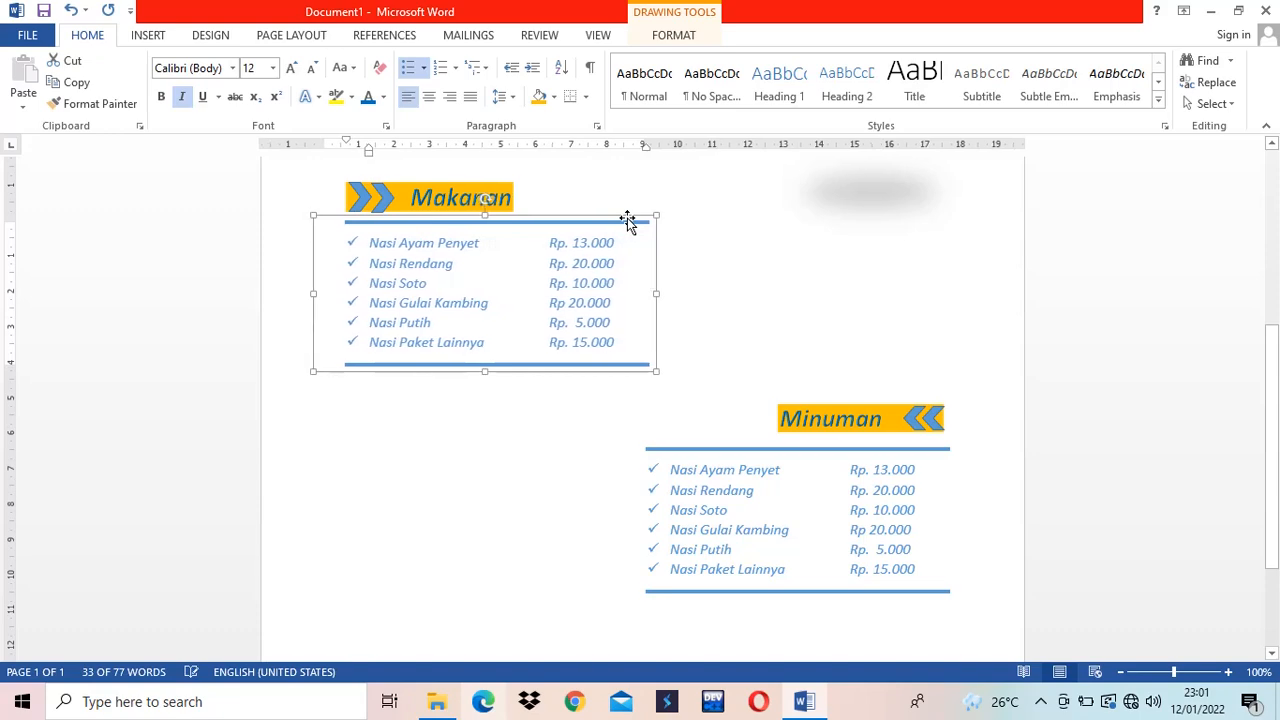
left_click(789, 271)
Replace the entire copied list under Minuman with the item Air Mineral and its price Rp. 5.000.
scroll(789, 271, "up", 5)
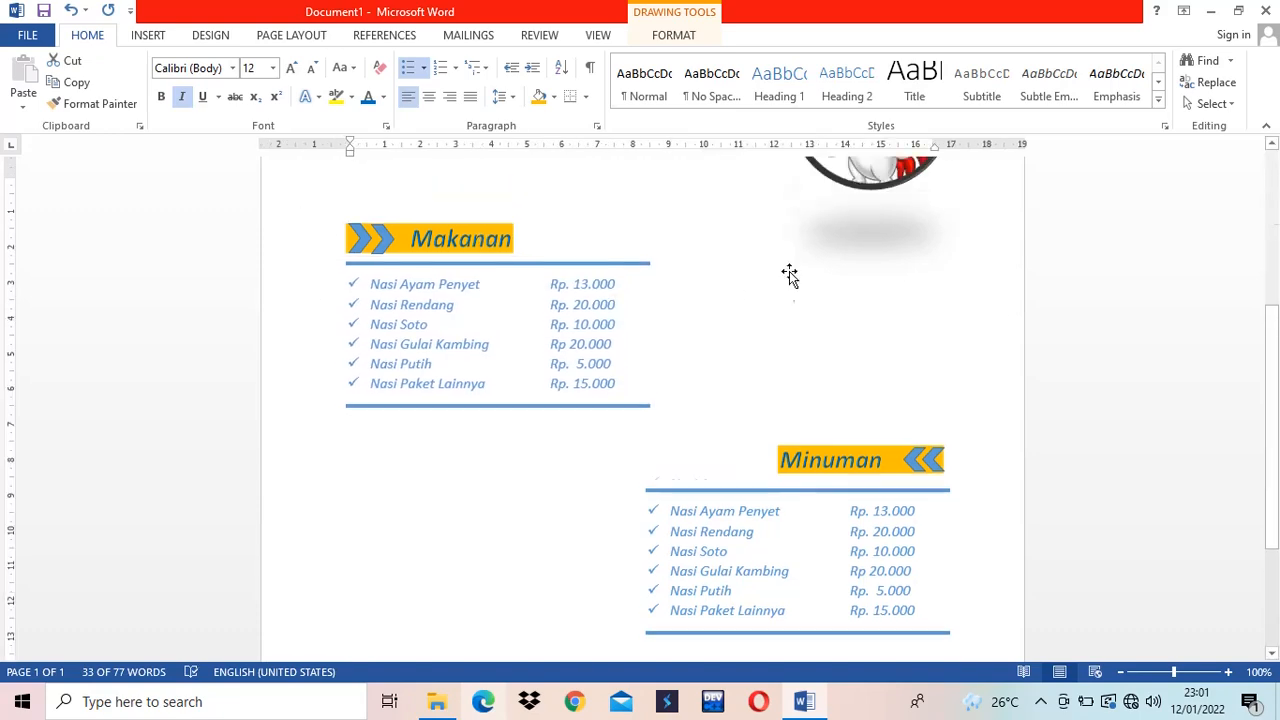
scroll(884, 408, "down", 4)
scroll(884, 403, "down", 3)
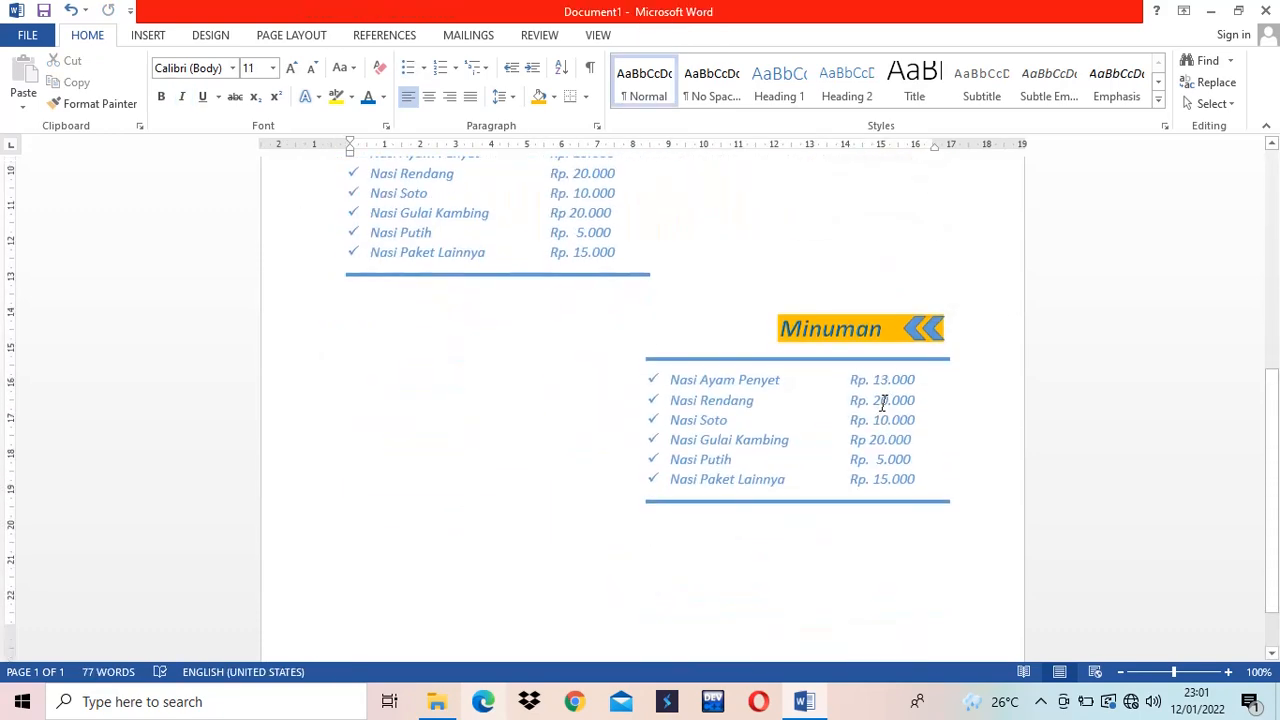
left_click(725, 418)
key("ctrl+a")
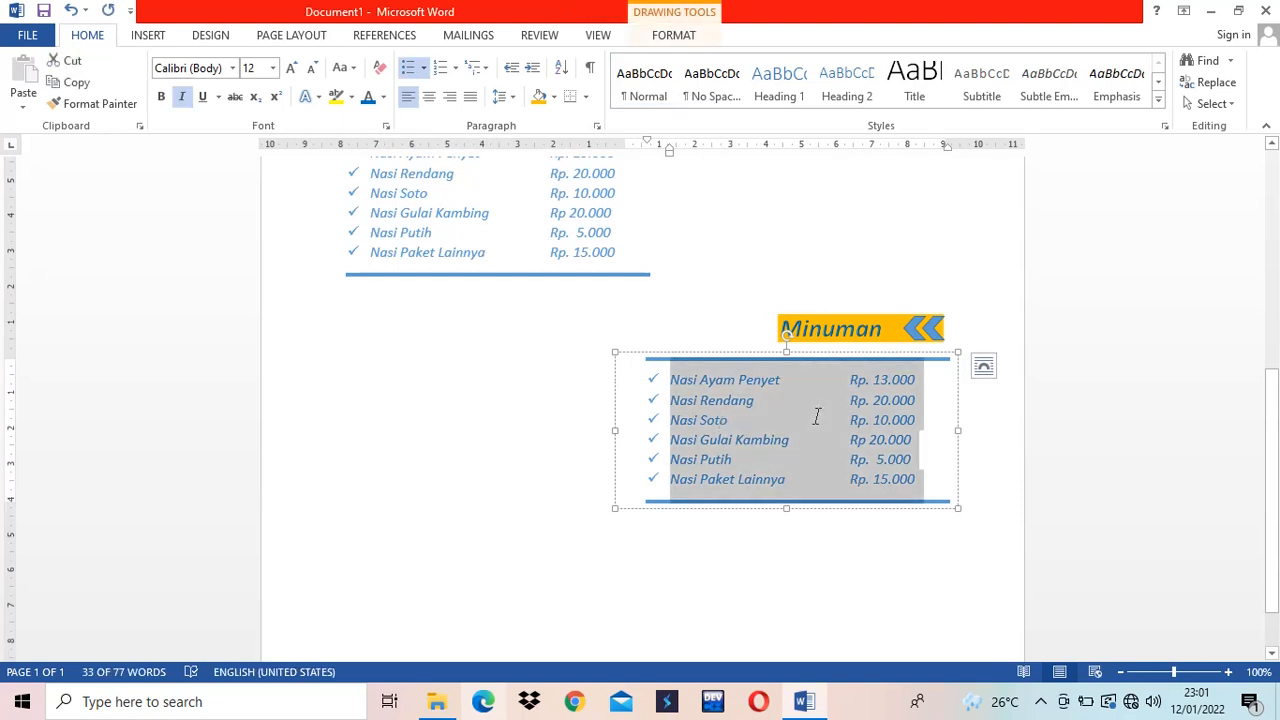
type("A")
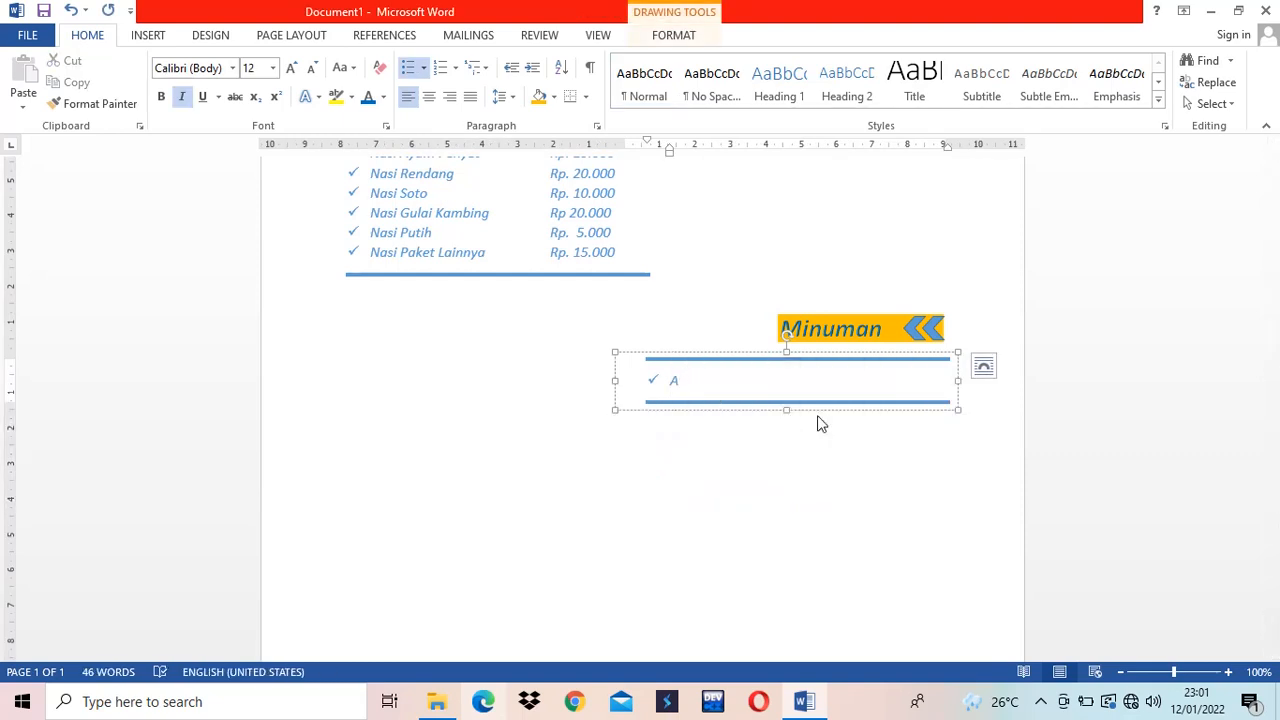
type("ir Mineral")
key("Tab")
key("Tab")
key("Tab")
type("Rp. 5000")
key("BackSpace")
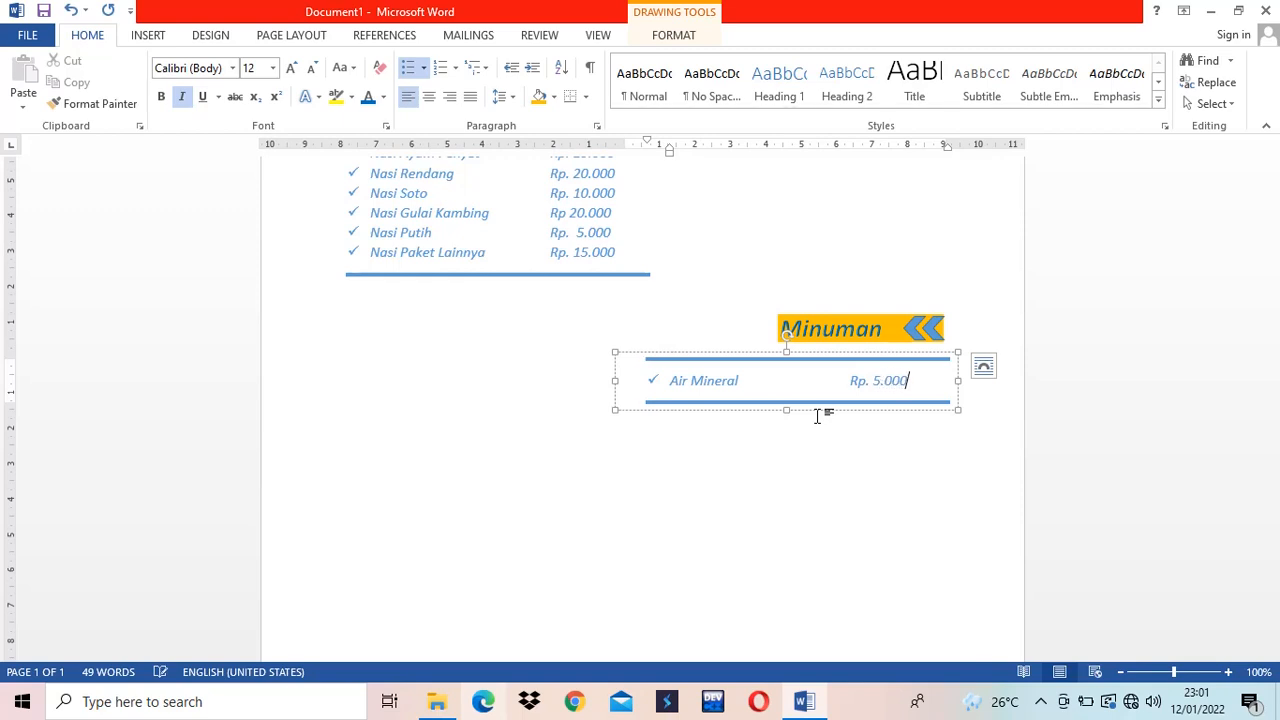
Add a second item to the Minuman list, Kopi Panas, with the price Rp. 3.000.
key("Left")
key("Left")
key("Left")
key("Left")
key("Left")
key("Return")
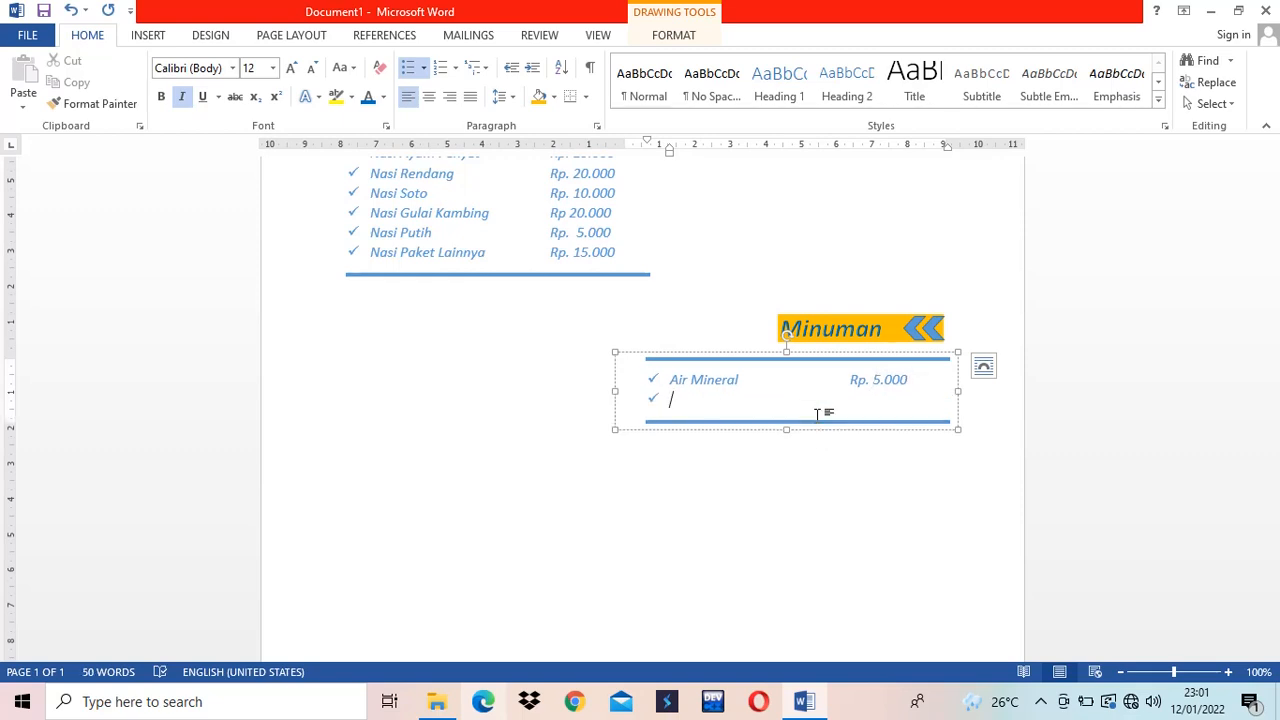
type("Koping ")
type("Pand")
type(". 3")
type(".000")
key("Return")
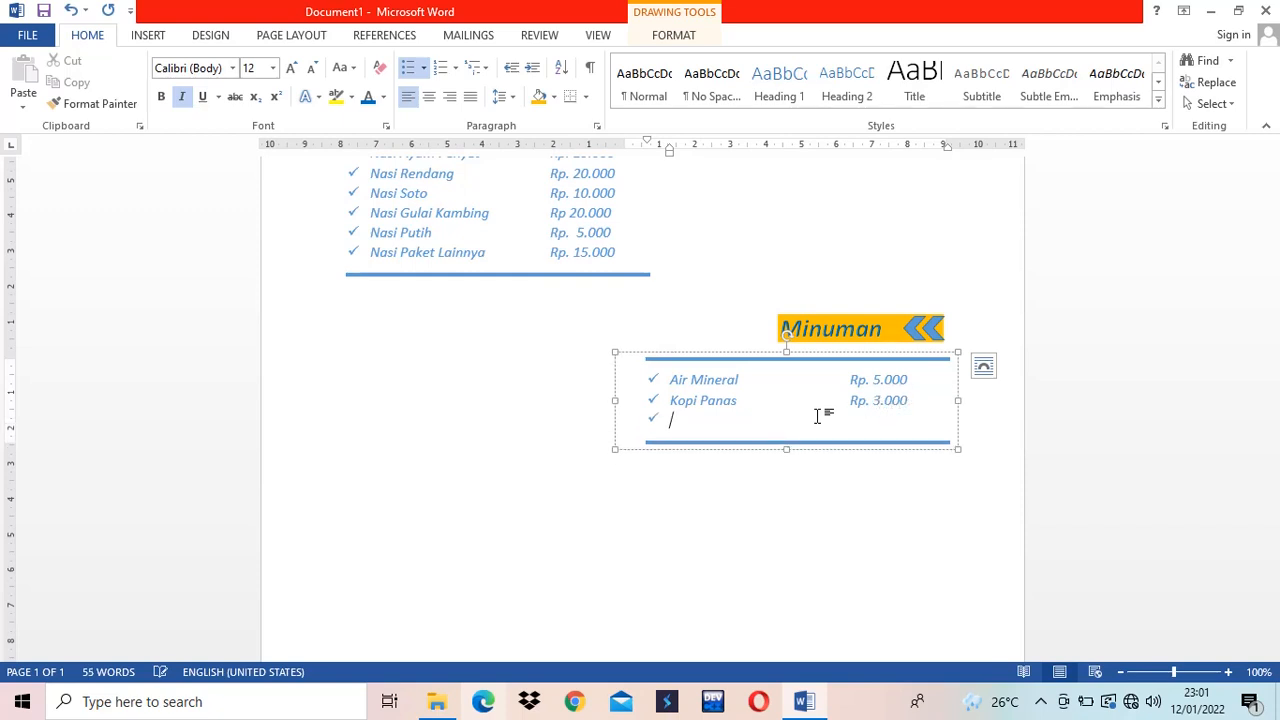
Add Kopi Dingin with the price Rp. 5000 below Kopi Panas in the Minuman list.
type("Kopi Dingin Rp. ")
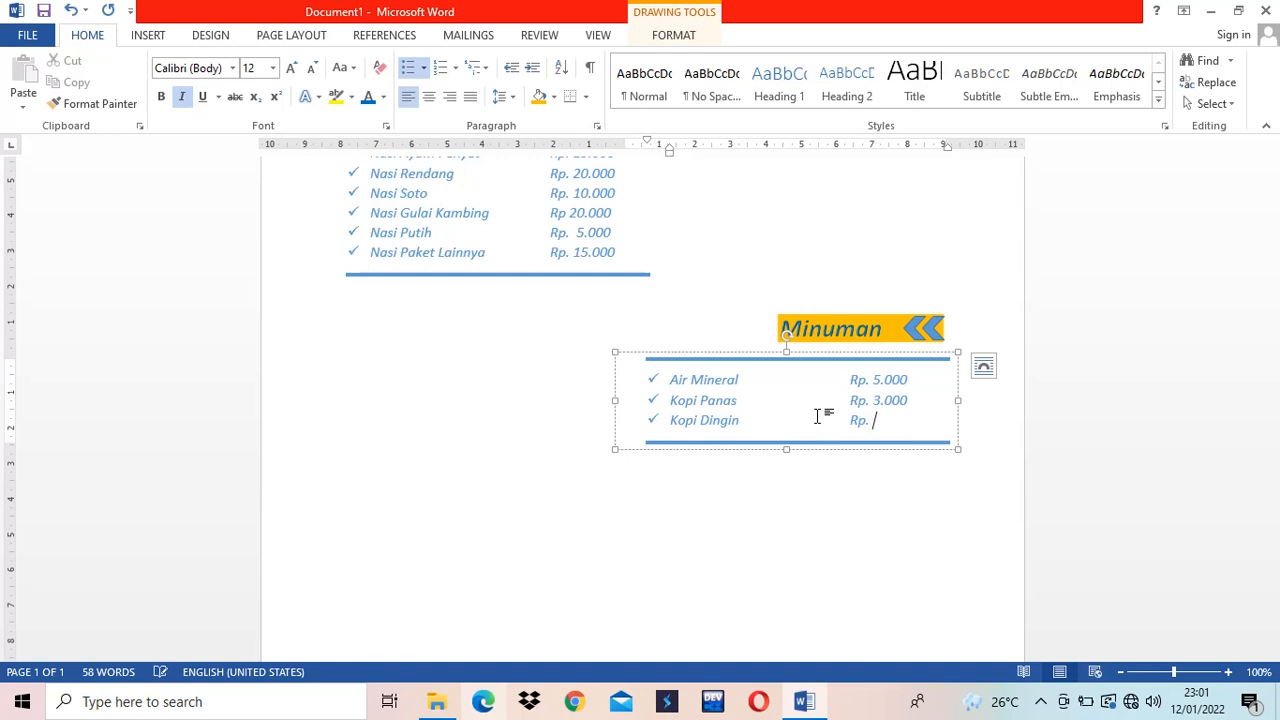
type("5000")
key("Return")
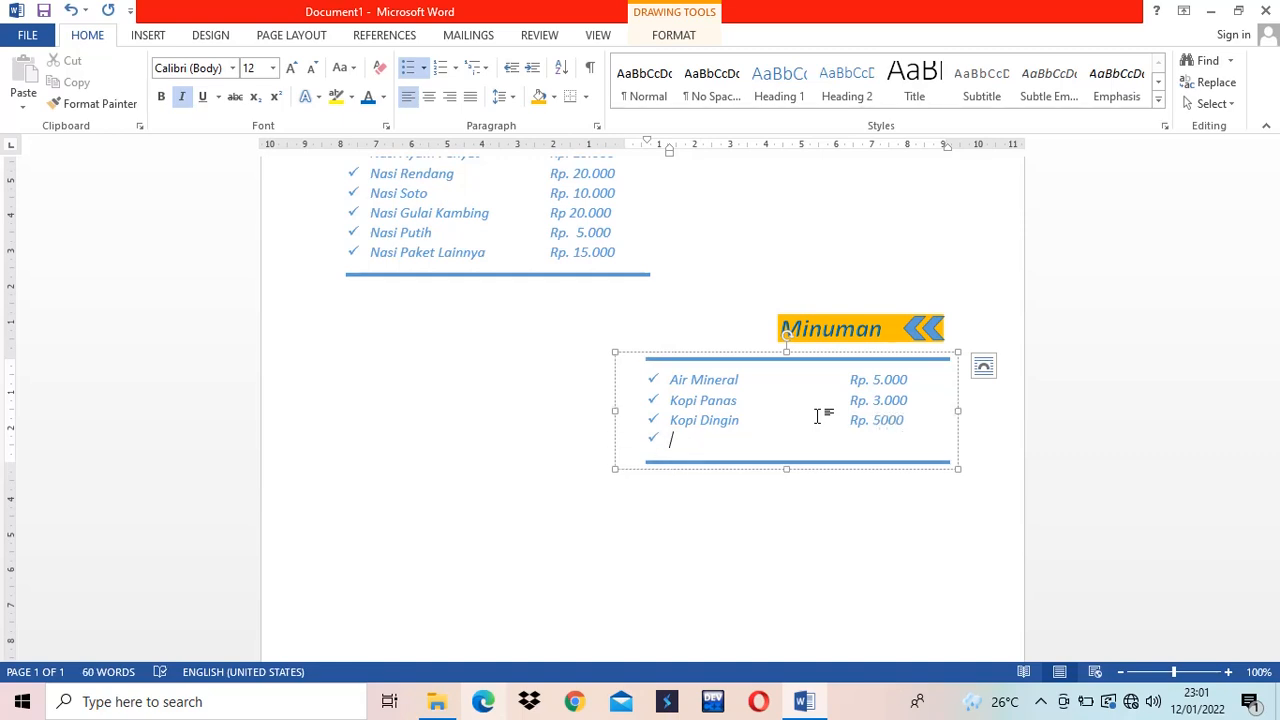
Add Teh Manis Panas with the price Rp. 3.000 below Kopi Dingin, correcting the word "The" to "Teh".
type("M")
key("BackSpace")
type("The Manis P")
key("shift+Left")
key("shift+Left")
key("shift+Left")
key("shift+Left")
key("shift+Left")
key("shift+Left")
key("shift+Left")
key("shift+Left")
key("shift+Left")
key("shift+Left")
key("shift+Left")
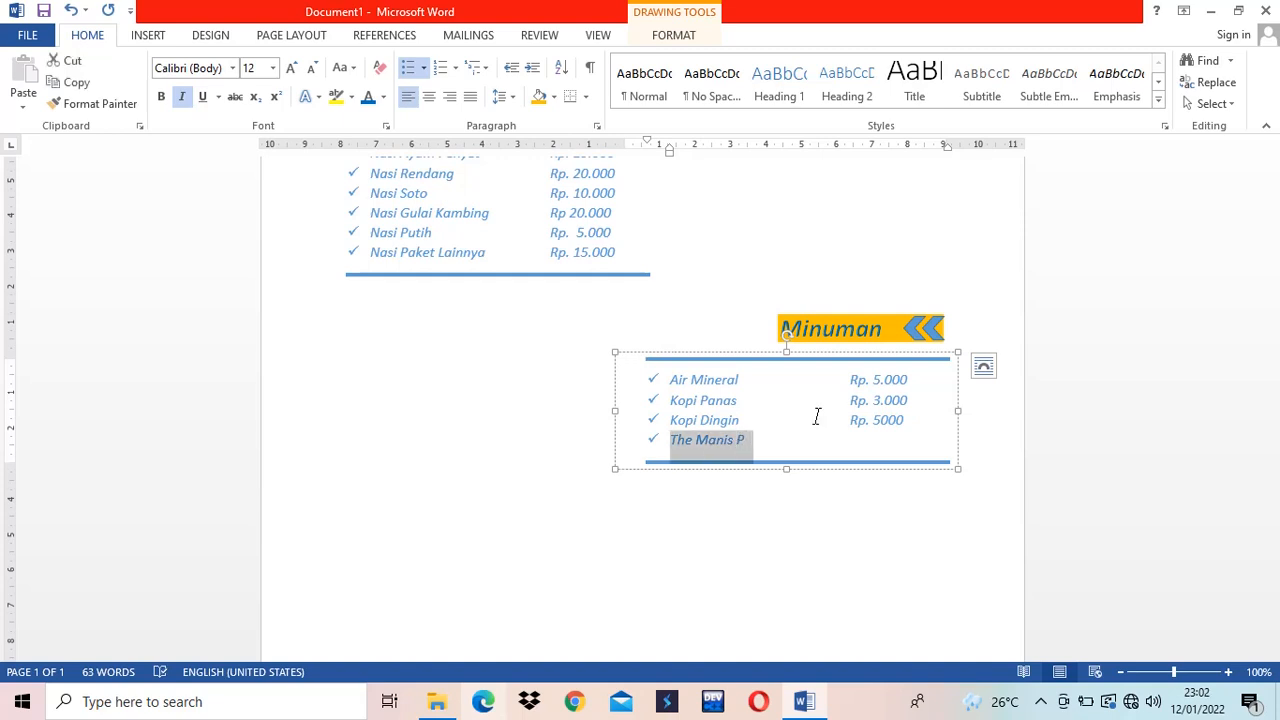
type("Teh")
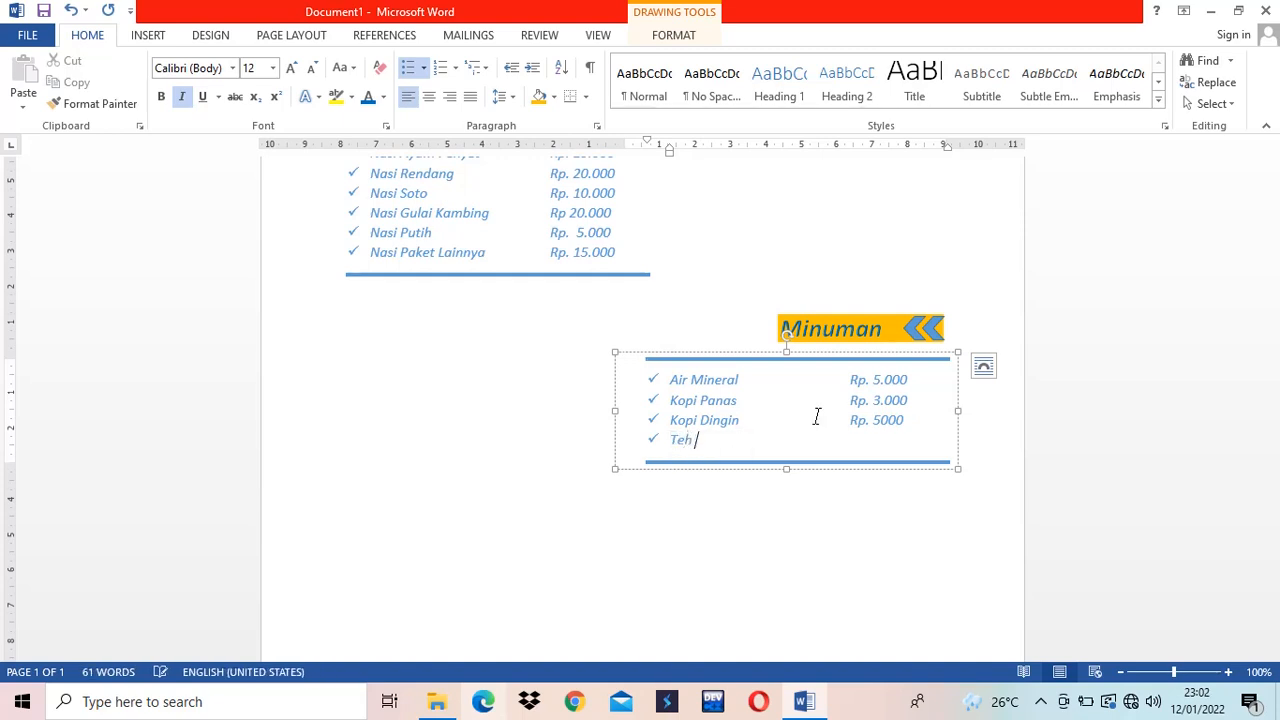
type(" Manis Panas\tRp. 3.000")
key("Return")
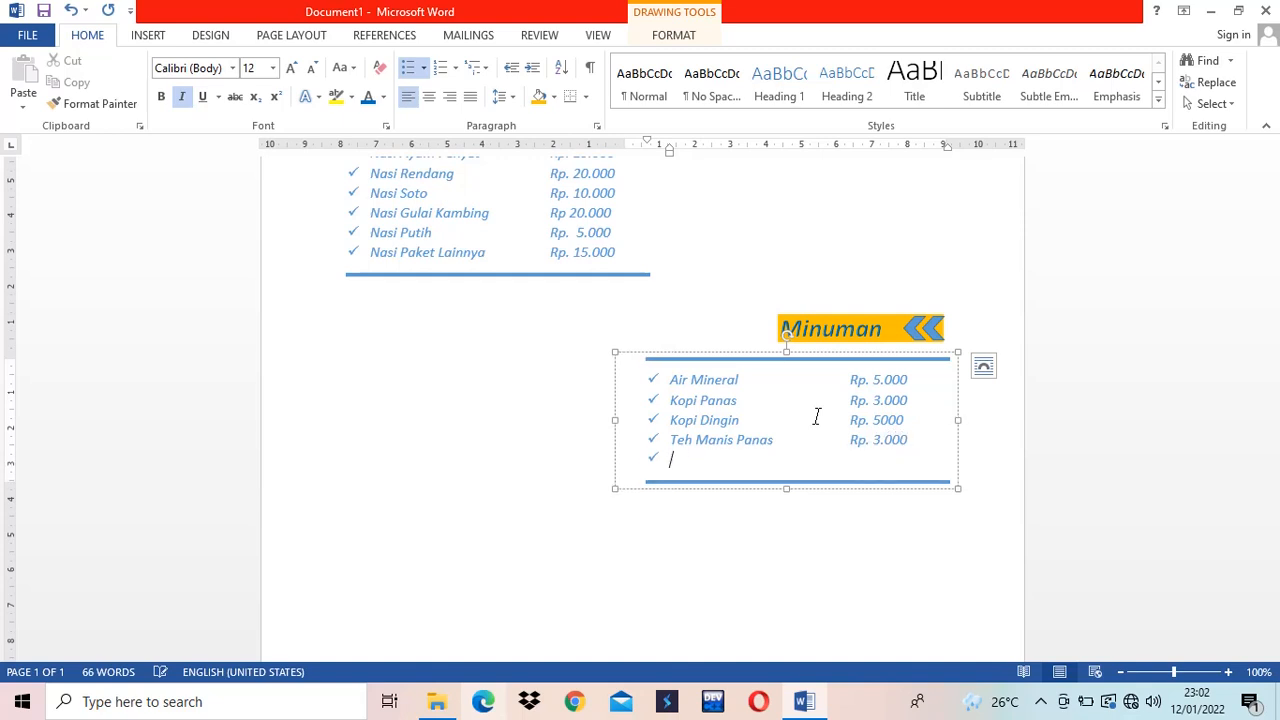
Add the item "The Manis Dingain" with the price Rp. 5.000 below Teh Manis Panas.
type("Tee Manis Dingain")
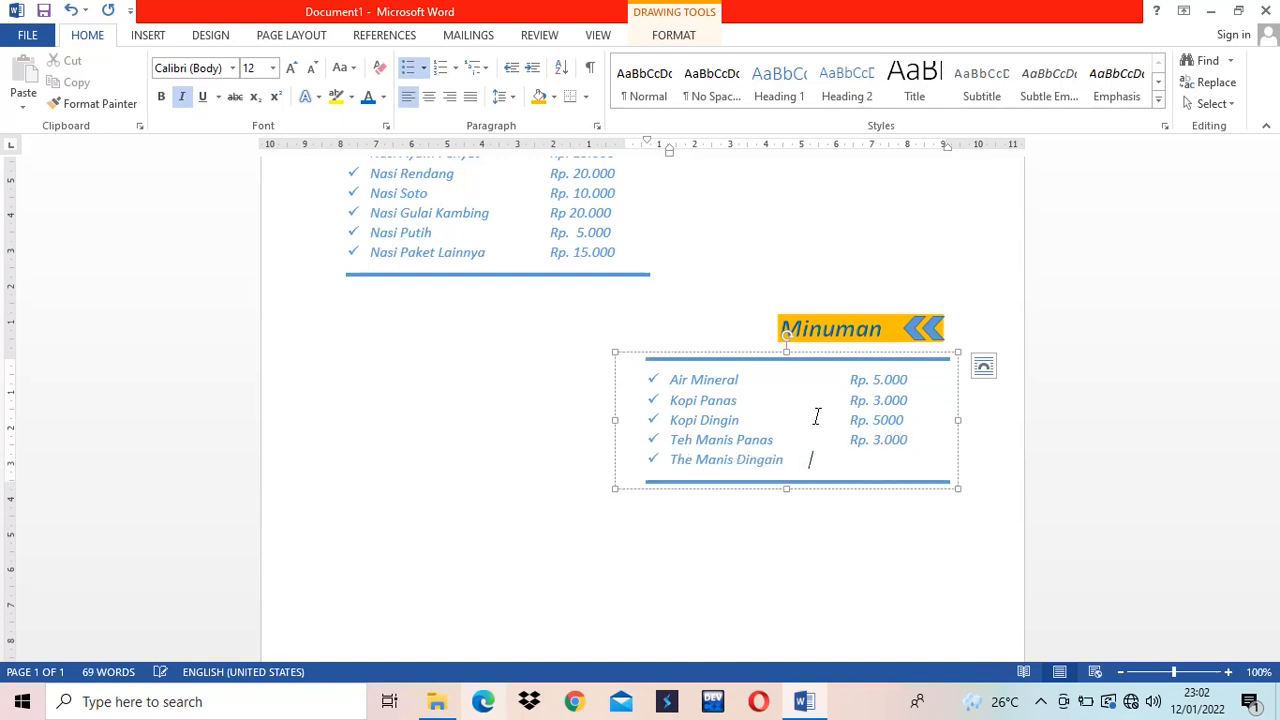
key("Tab")
type("Rp. 5.000")
Finish the Minuman list with the item Aneka Jus priced Rp. 9.500.
scroll(817, 416, "down", 1)
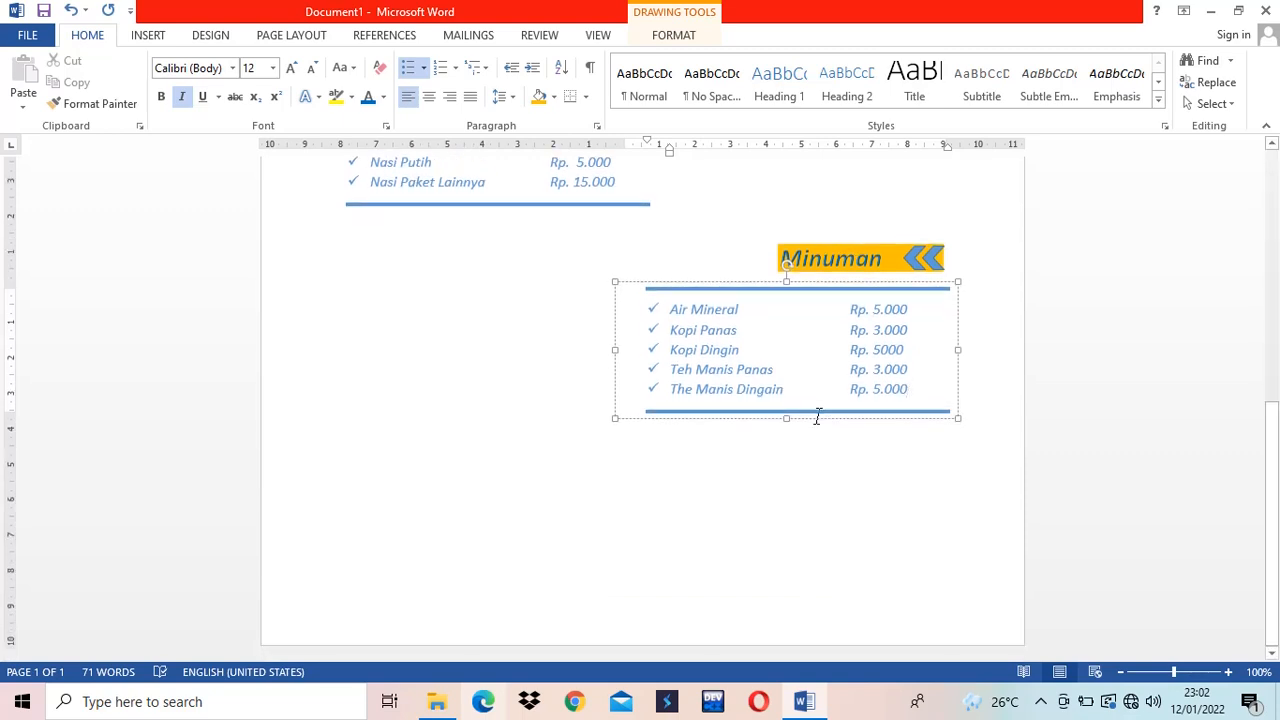
scroll(818, 416, "up", 2)
scroll(817, 416, "down", 2)
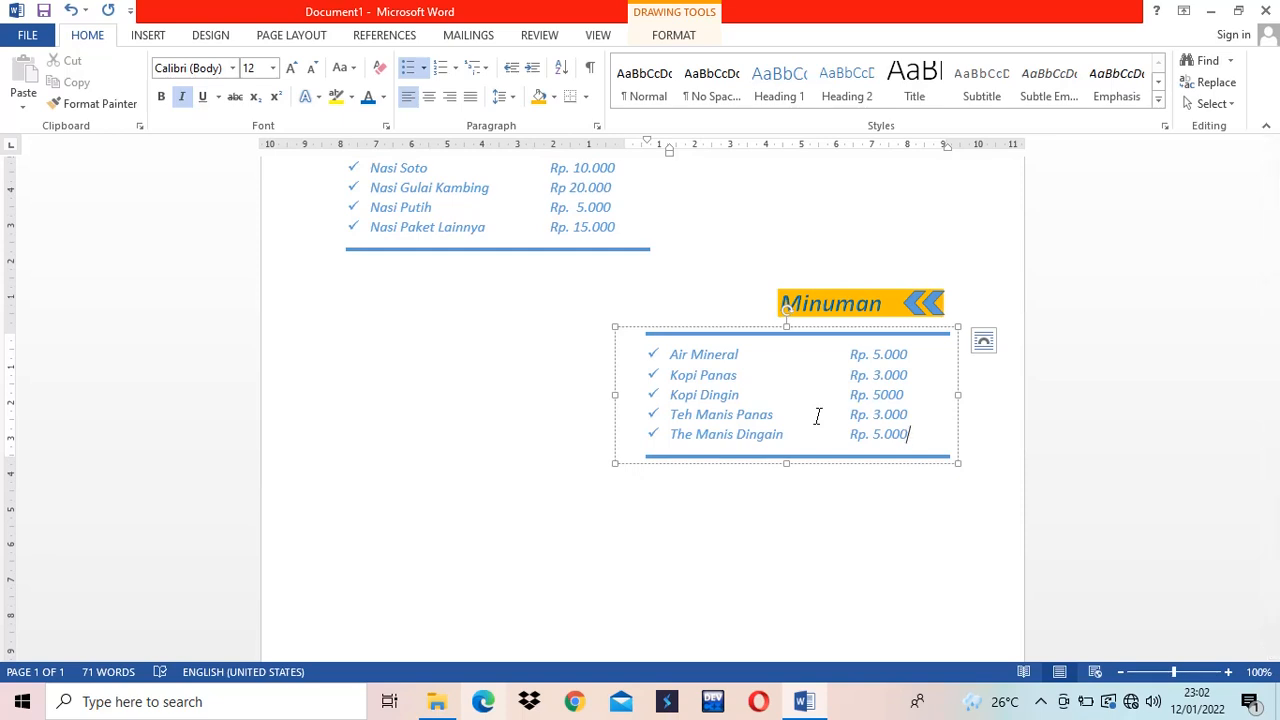
key("Return")
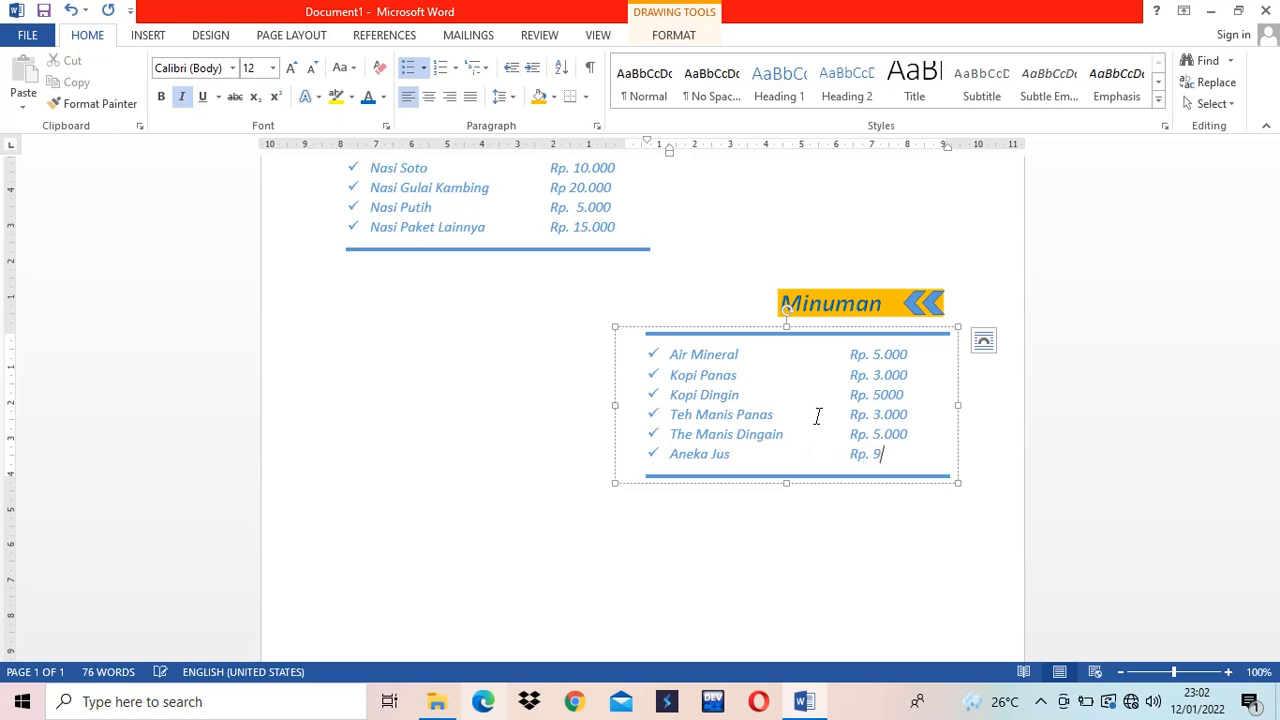
type("5")
left_click(506, 491)
scroll(506, 491, "up", 7)
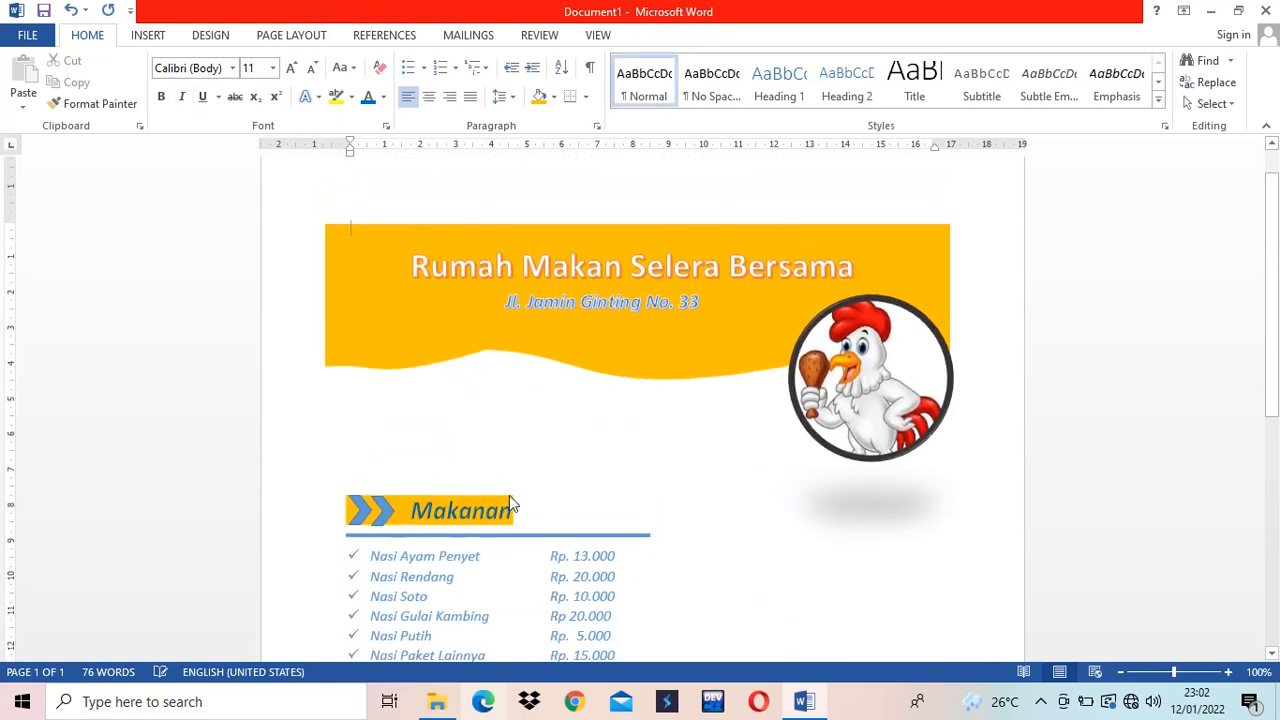
scroll(515, 498, "down", 8)
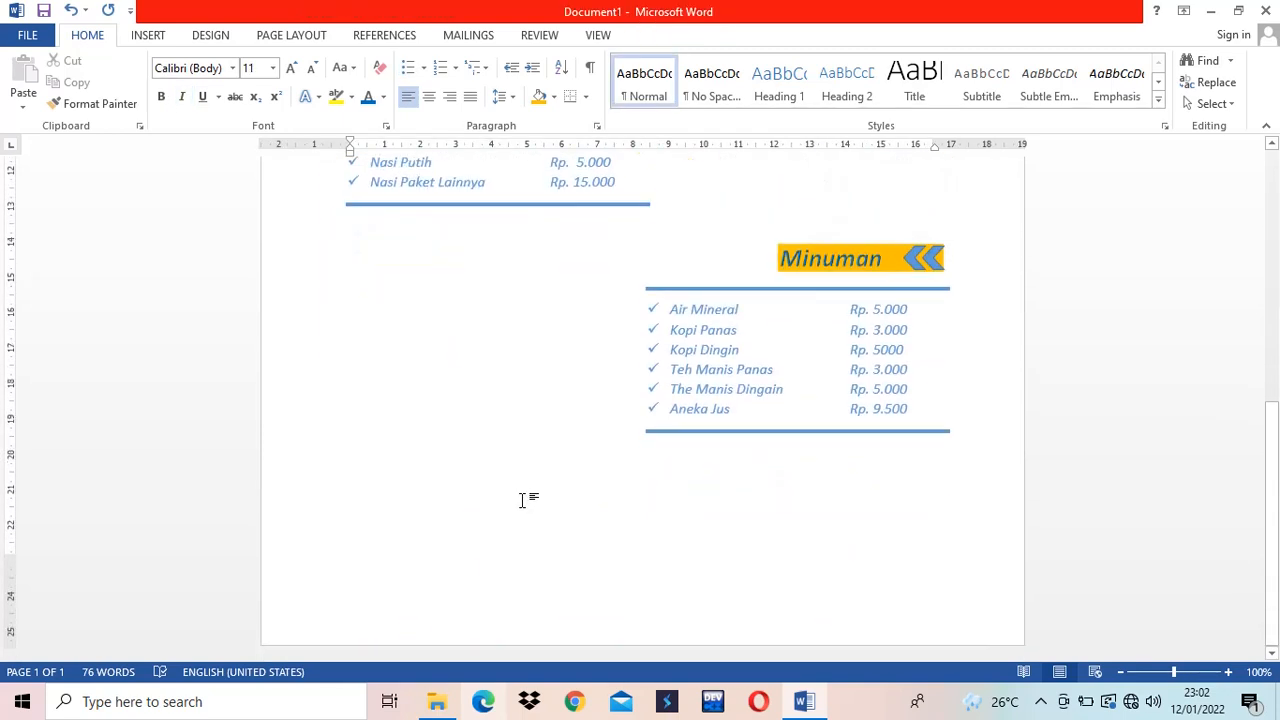
scroll(806, 486, "up", 3)
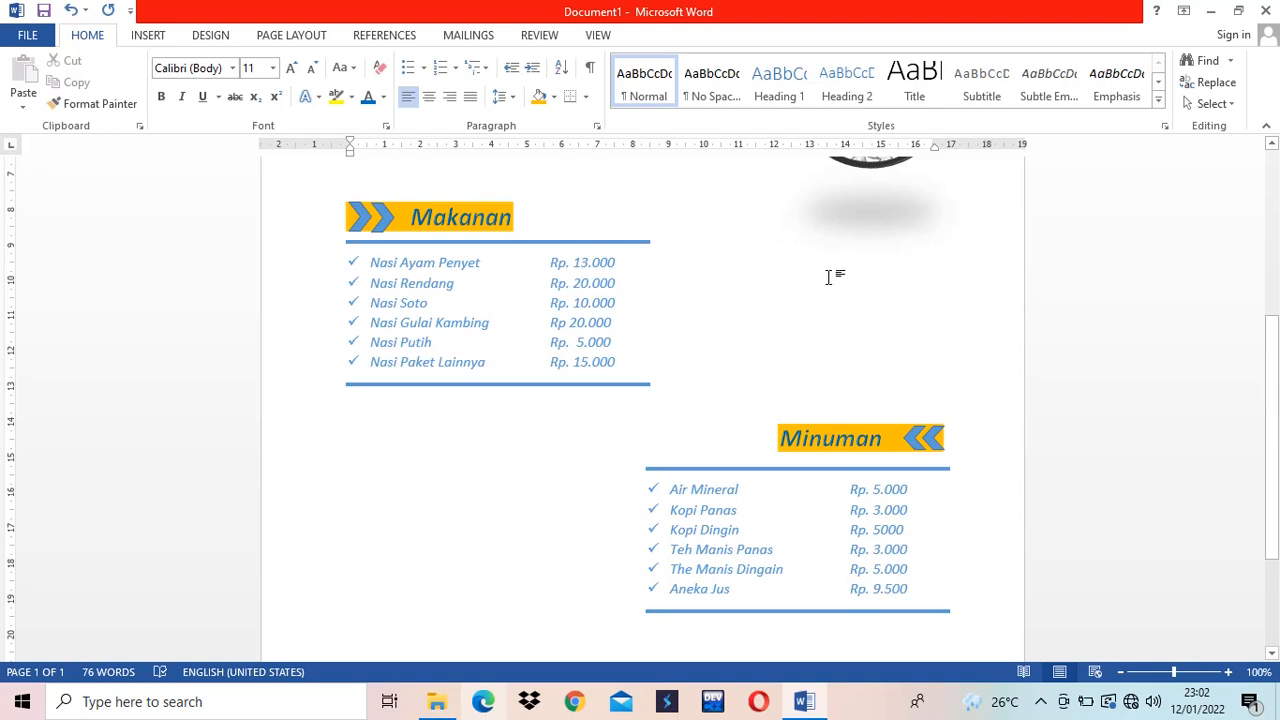
scroll(784, 267, "up", 3)
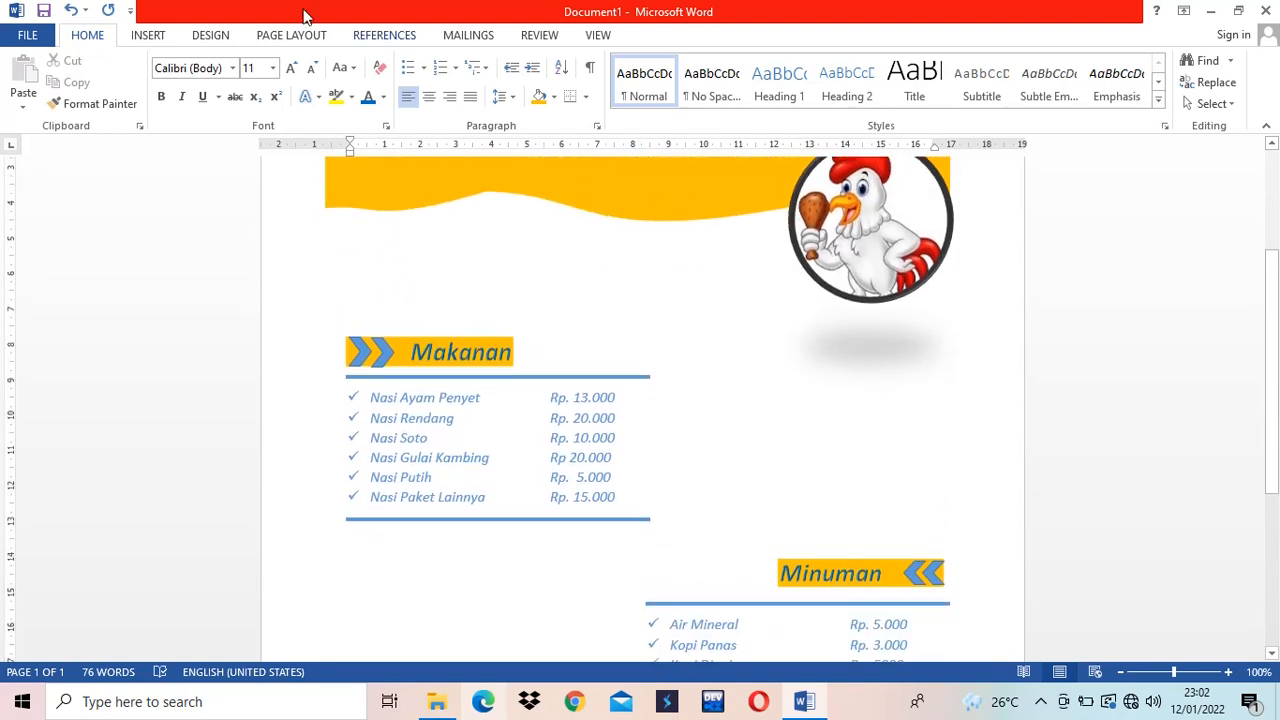
left_click(158, 36)
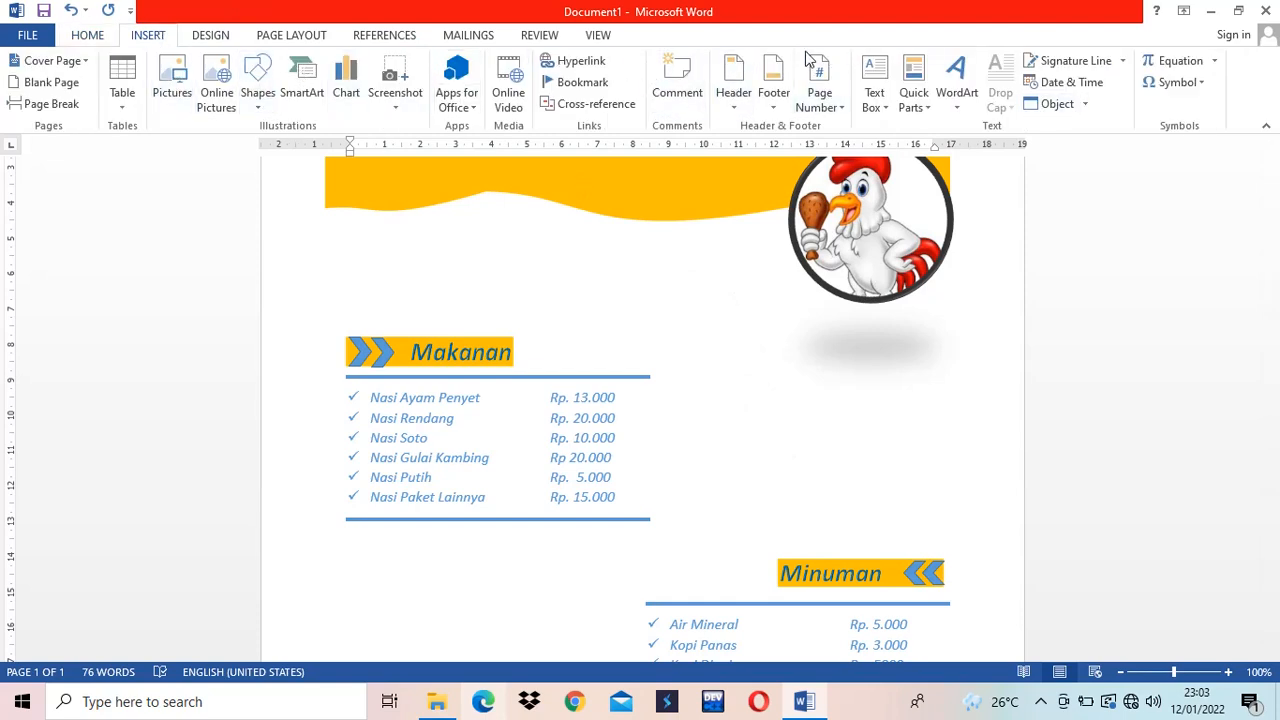
left_click(876, 100)
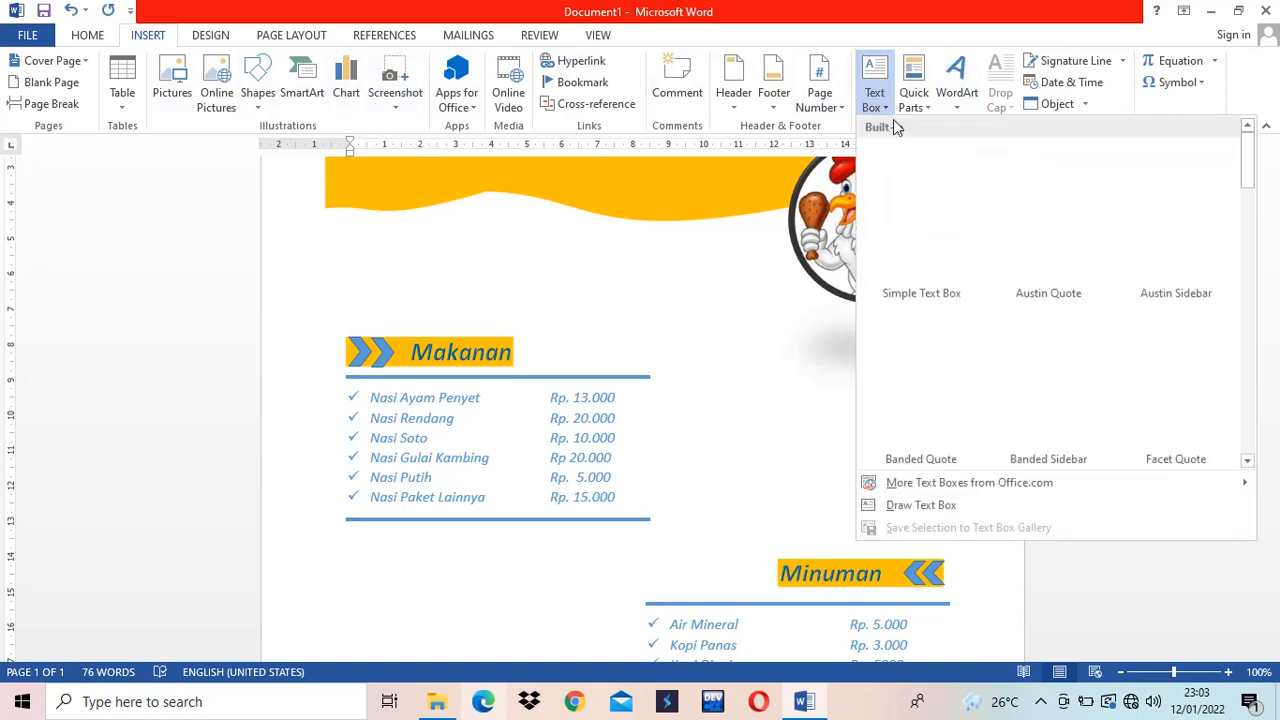
left_click(930, 222)
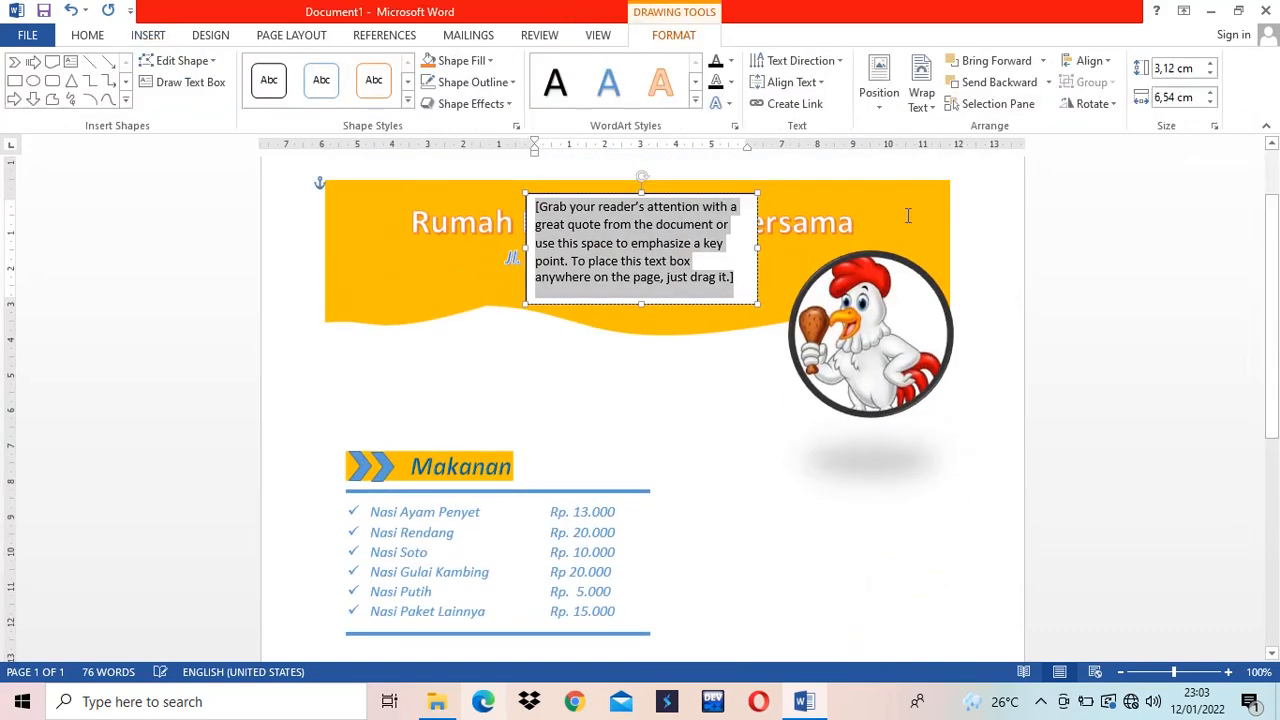
left_click_drag(658, 193, 838, 490)
scroll(1040, 350, "down", 2)
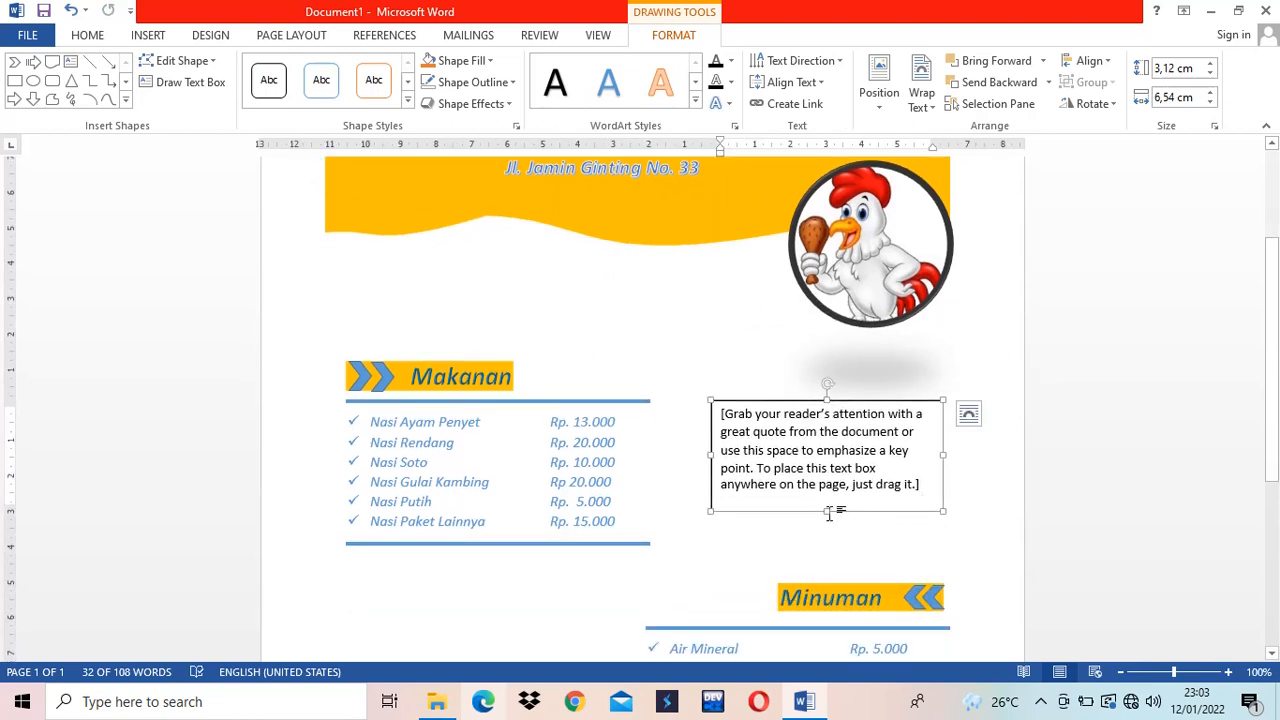
left_click_drag(828, 513, 829, 536)
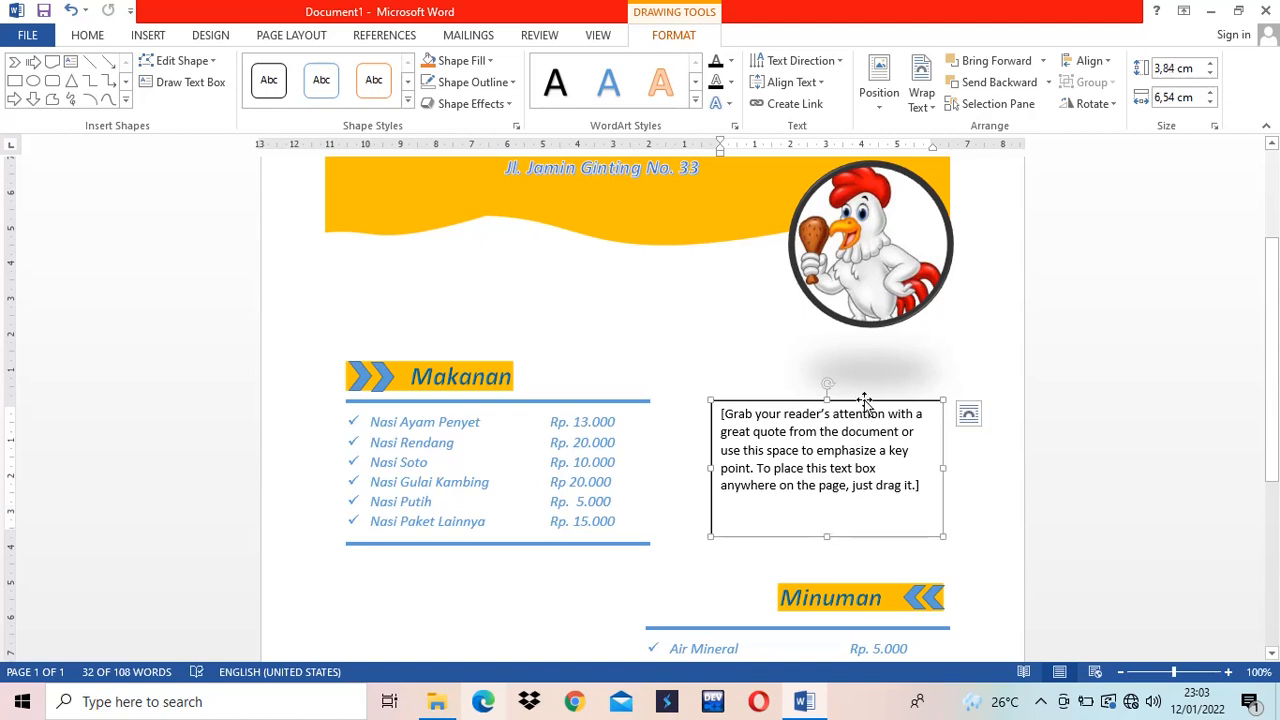
key("Delete")
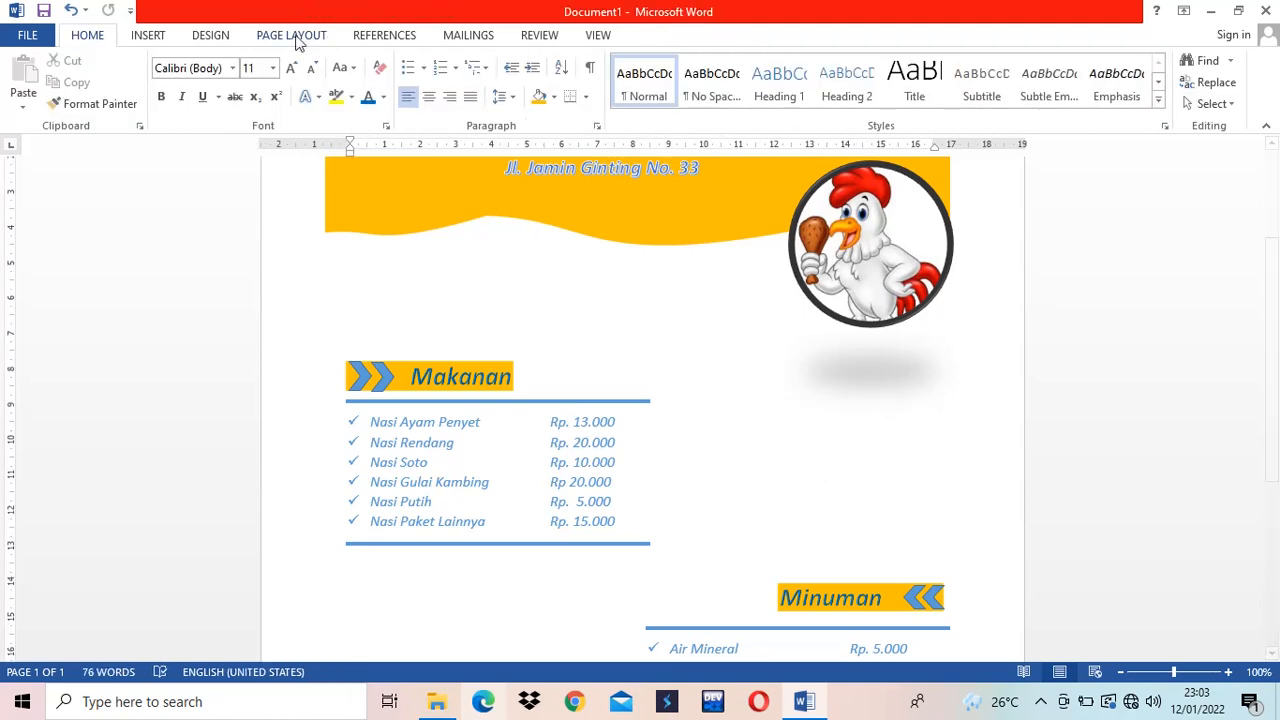
Insert several food pictures from the Downloads folder in one go, including gbr1, gbr2 and gbr3.
left_click(143, 36)
left_click(172, 88)
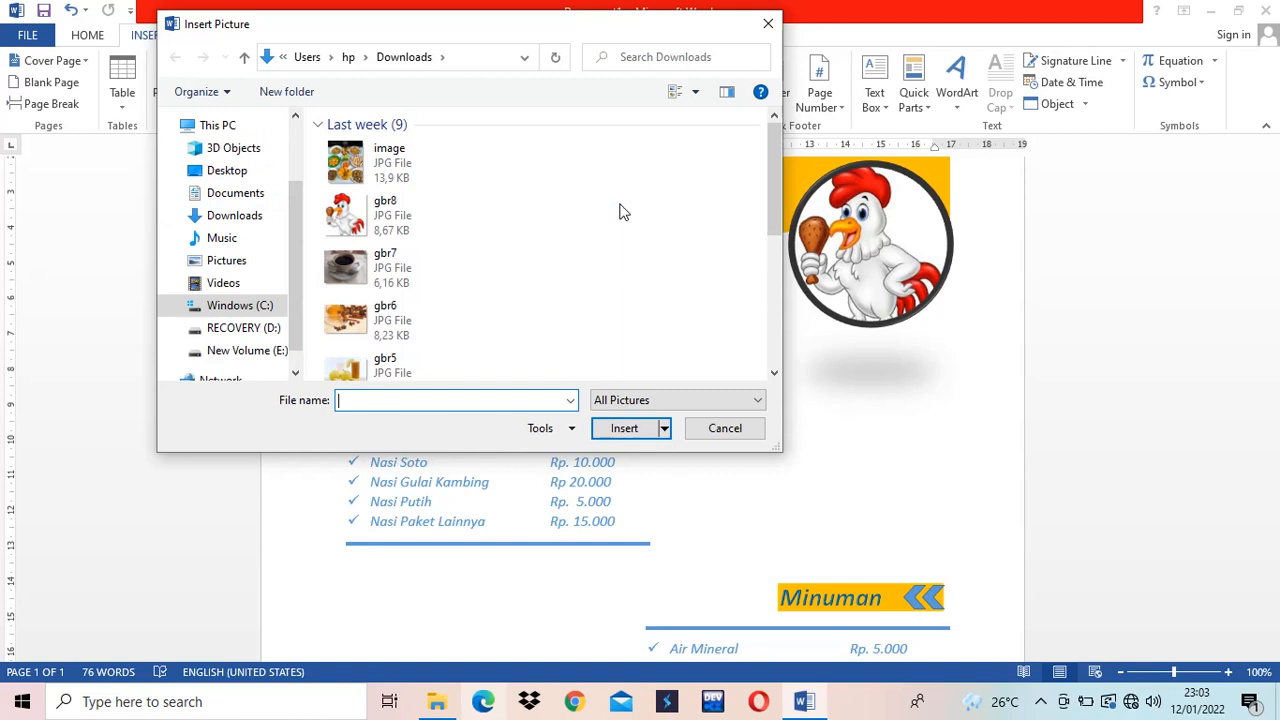
scroll(620, 211, "down", 1)
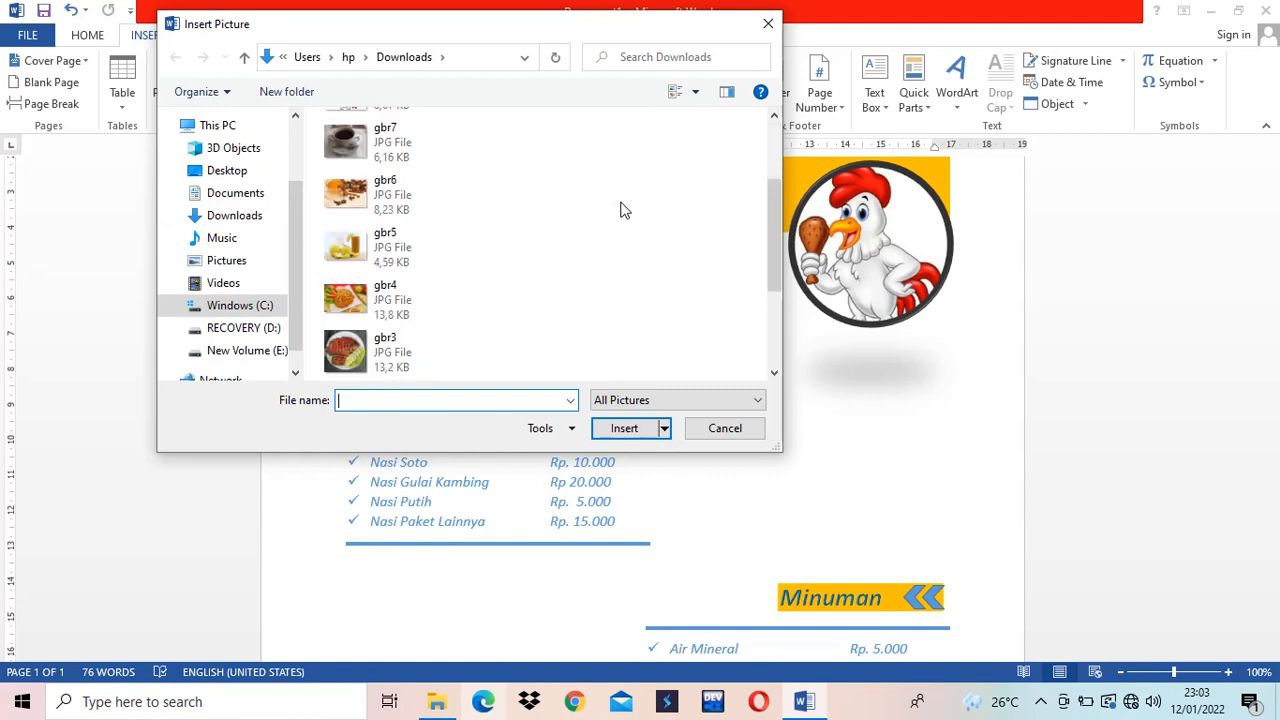
scroll(620, 211, "up", 1)
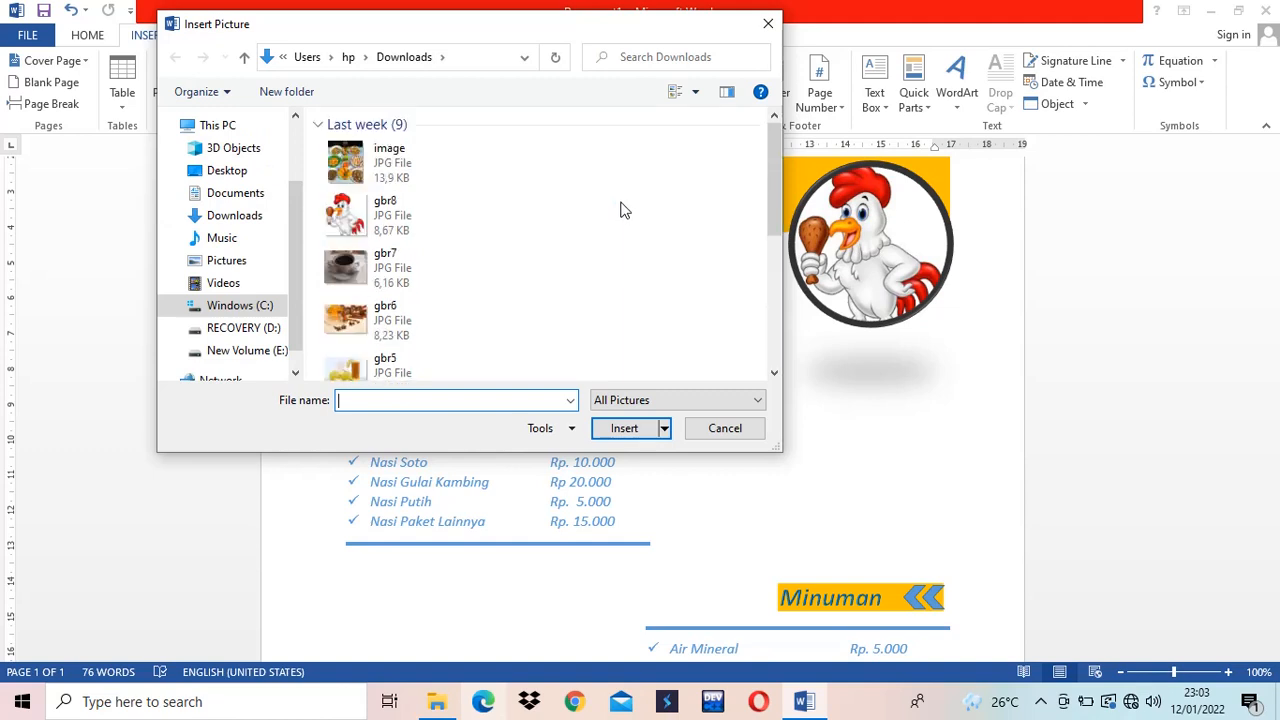
left_click(420, 320)
scroll(566, 314, "down", 2)
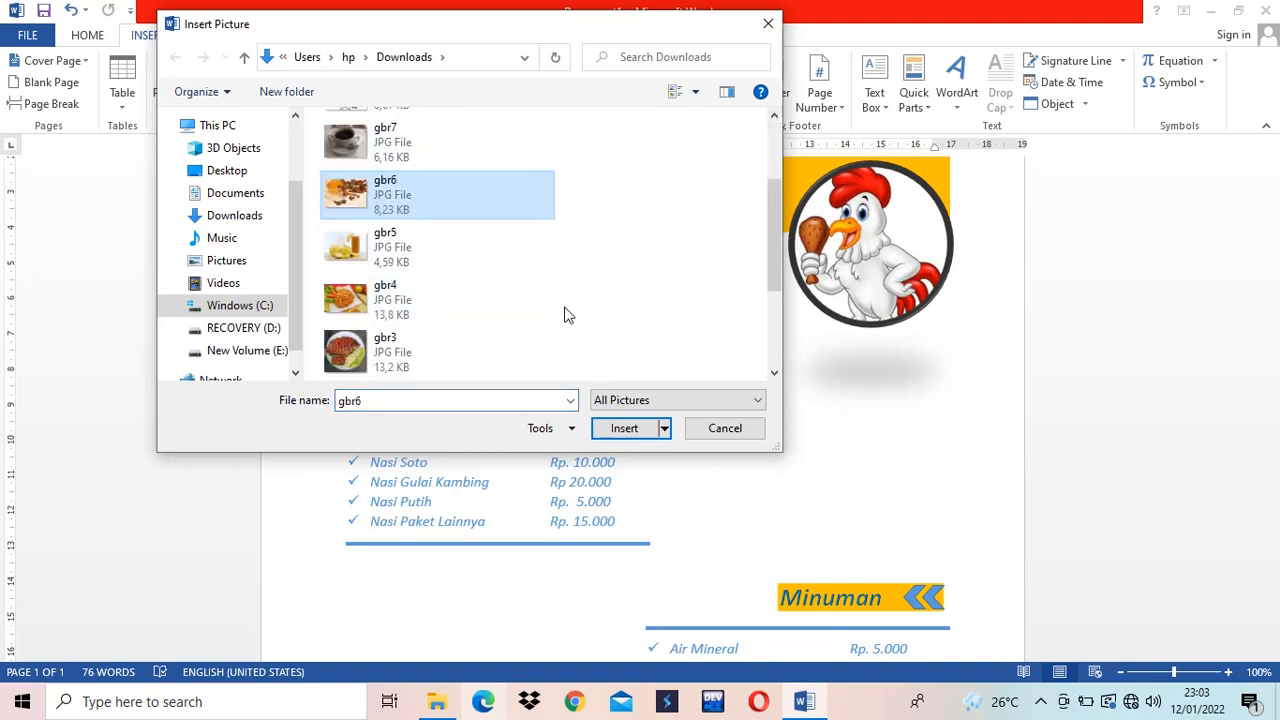
left_click(447, 291, "ctrl")
left_click(432, 366, "ctrl")
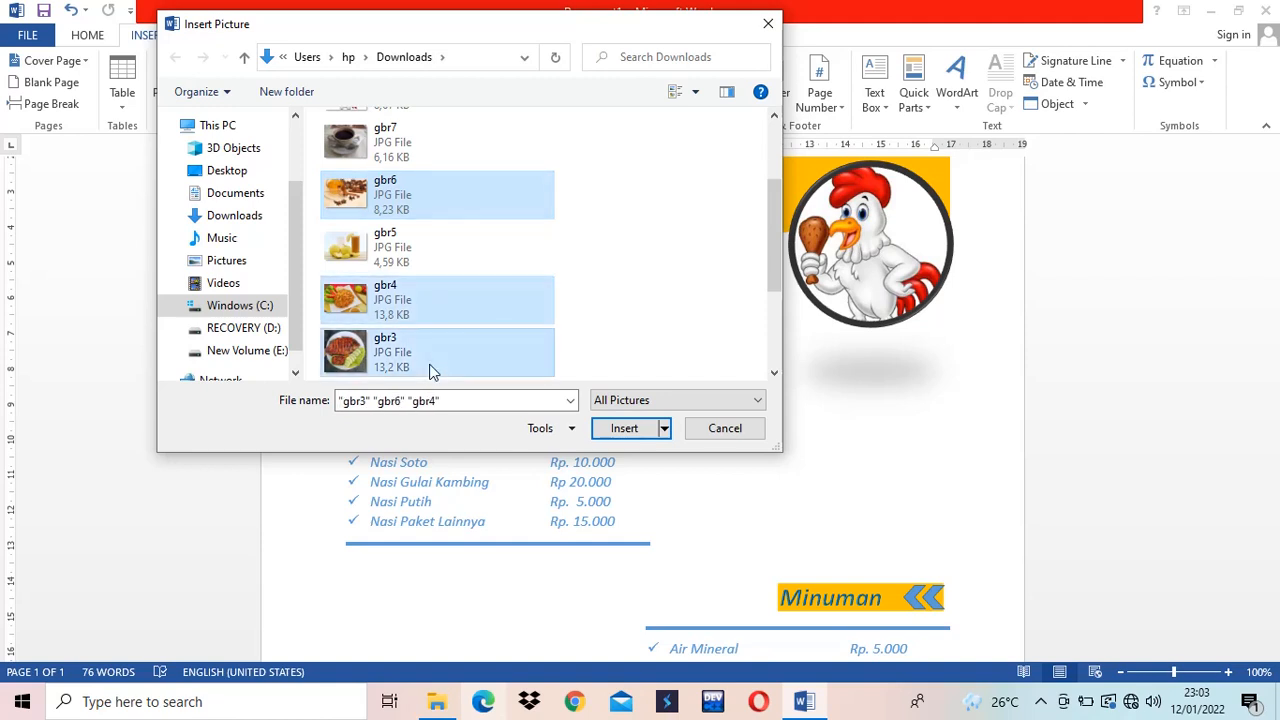
scroll(564, 313, "down", 3)
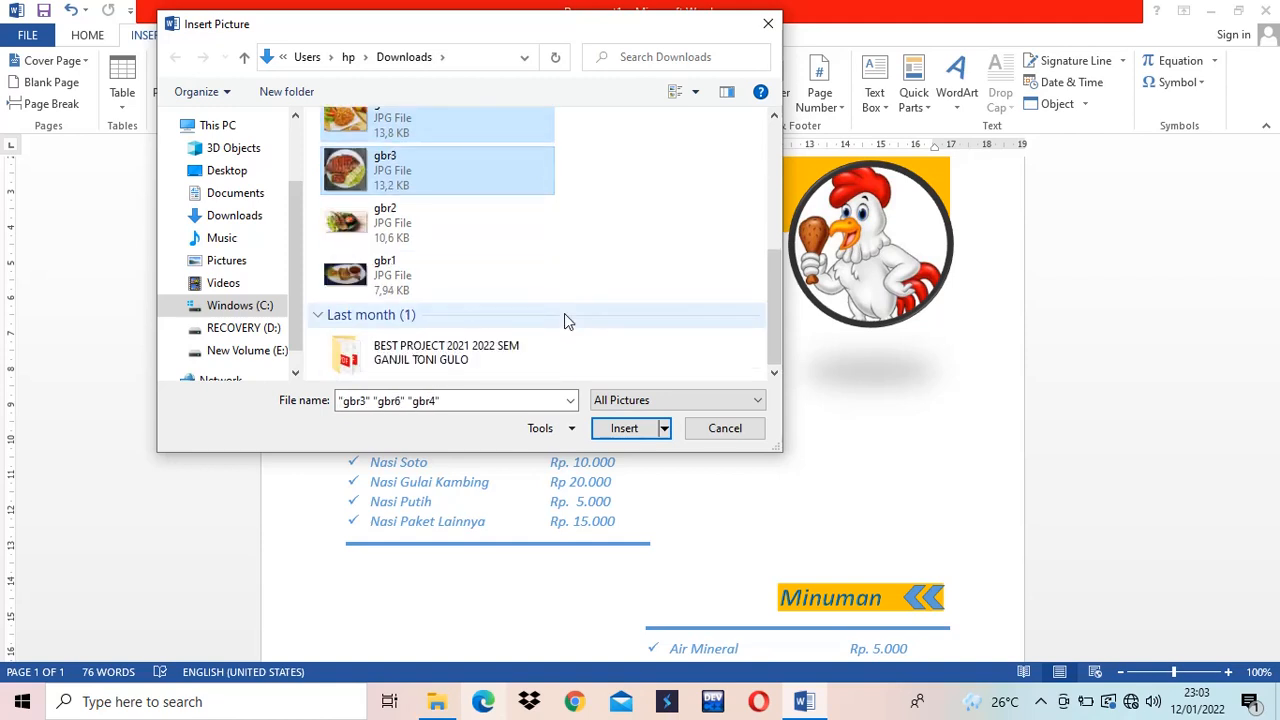
left_click(420, 283)
left_click(419, 222, "ctrl")
left_click(432, 174, "ctrl")
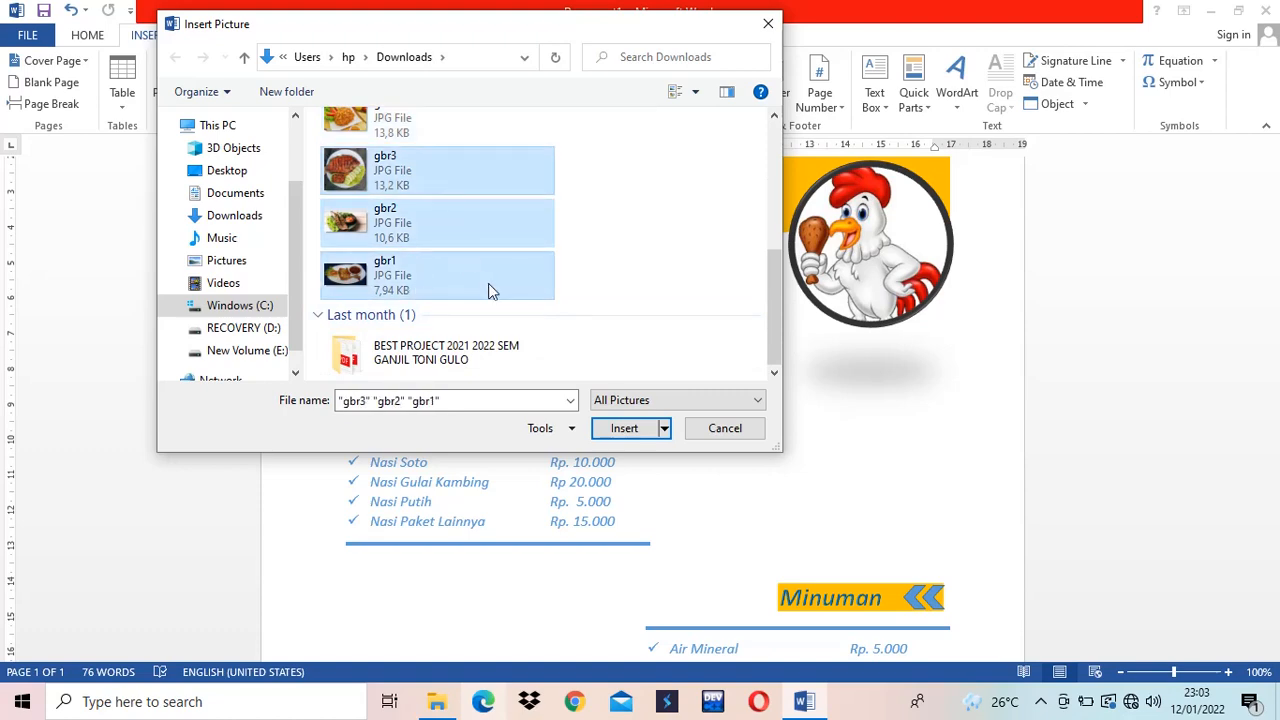
scroll(488, 283, "up", 2)
left_click(423, 243, "ctrl")
left_click(635, 433)
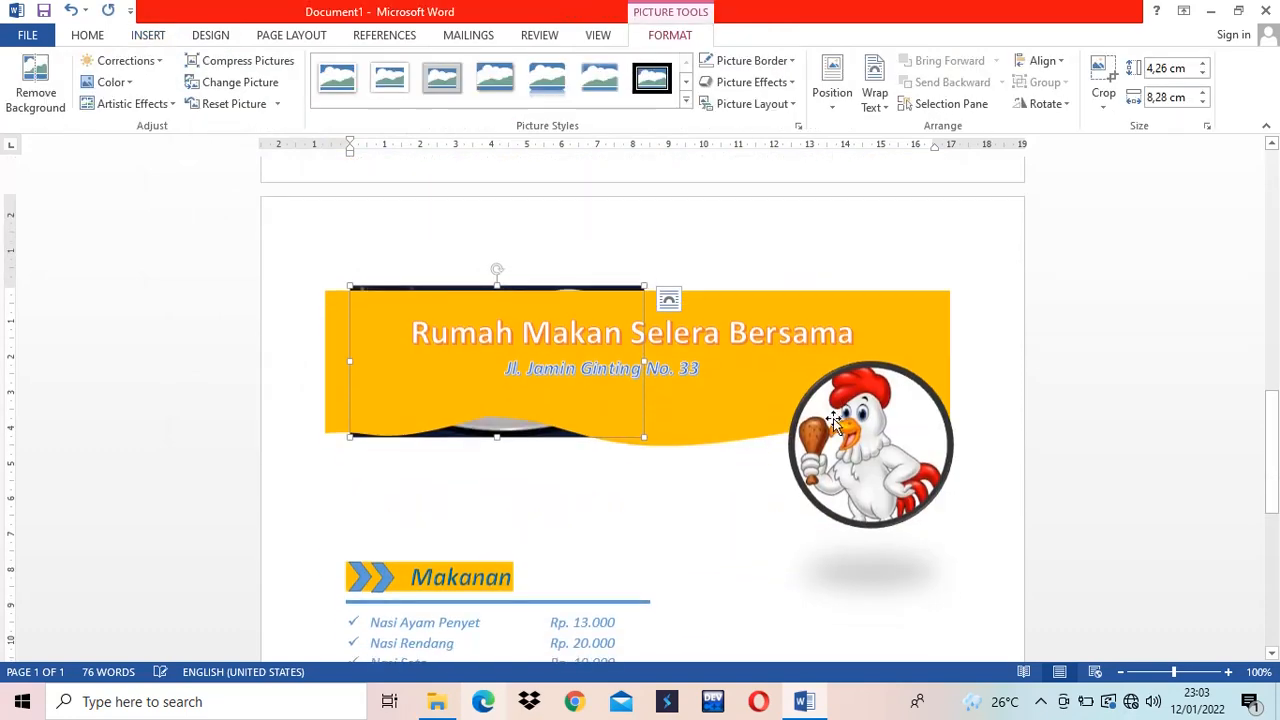
right_click(520, 428)
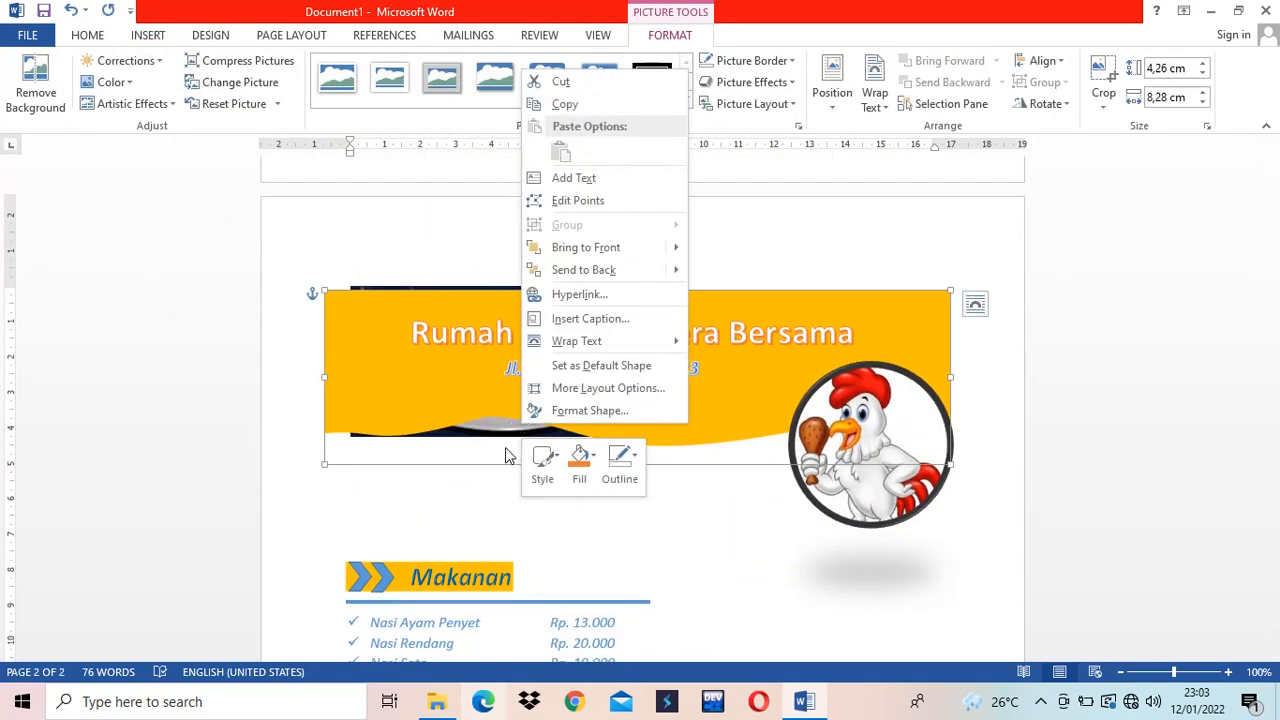
left_click(757, 558)
left_click(507, 431)
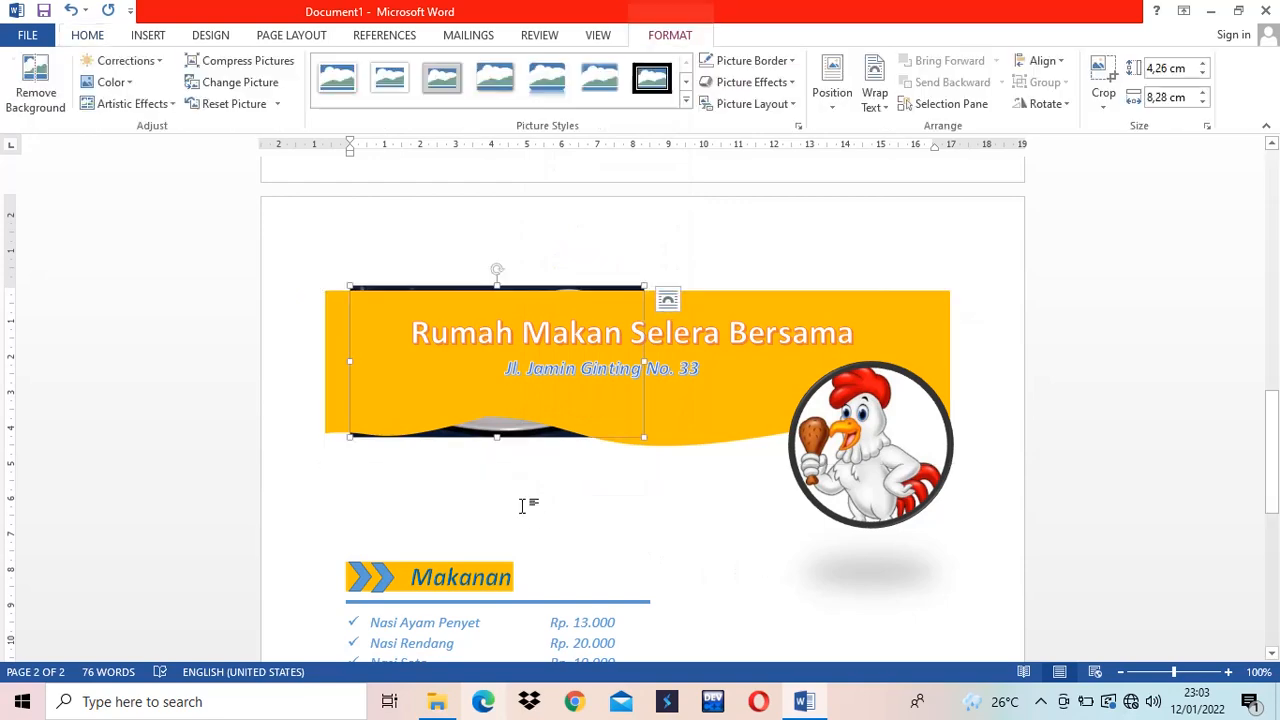
left_click(505, 453)
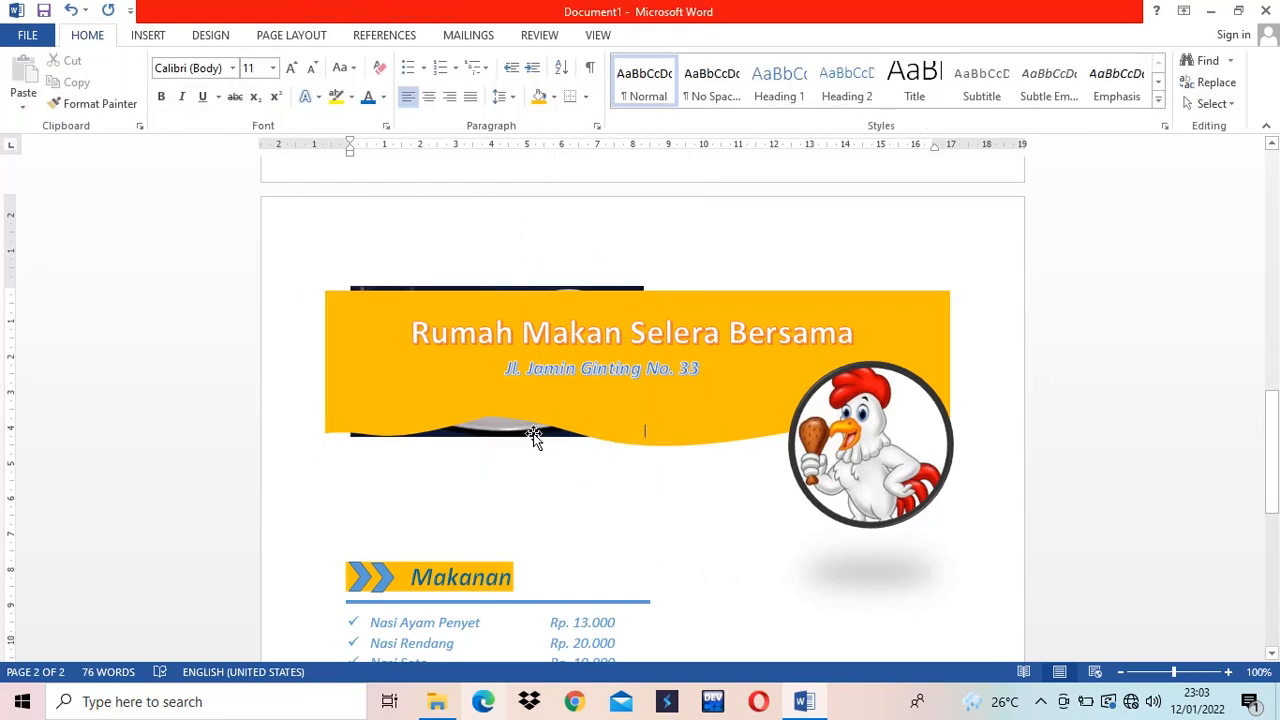
left_click(533, 433)
right_click(533, 433)
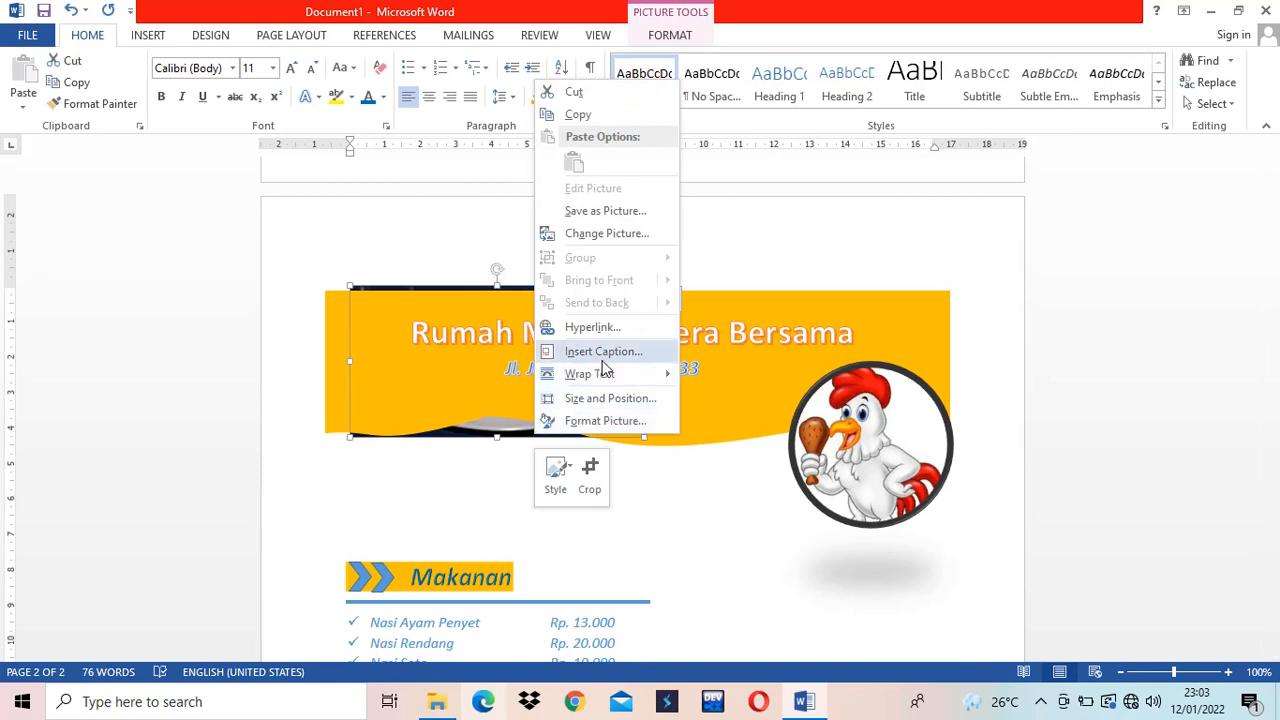
Set the fried chicken picture's text wrapping to In Front of Text and move it out of the banner, beside the Makanan heading.
left_click(506, 432)
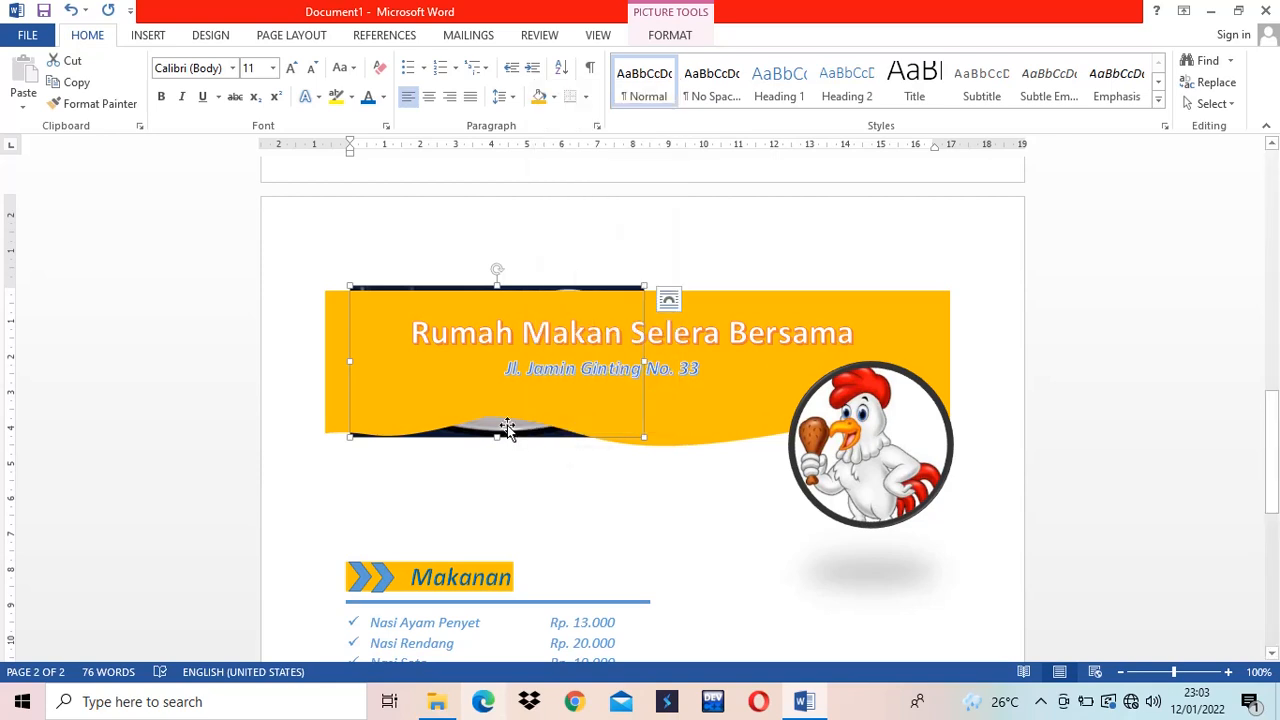
left_click(668, 299)
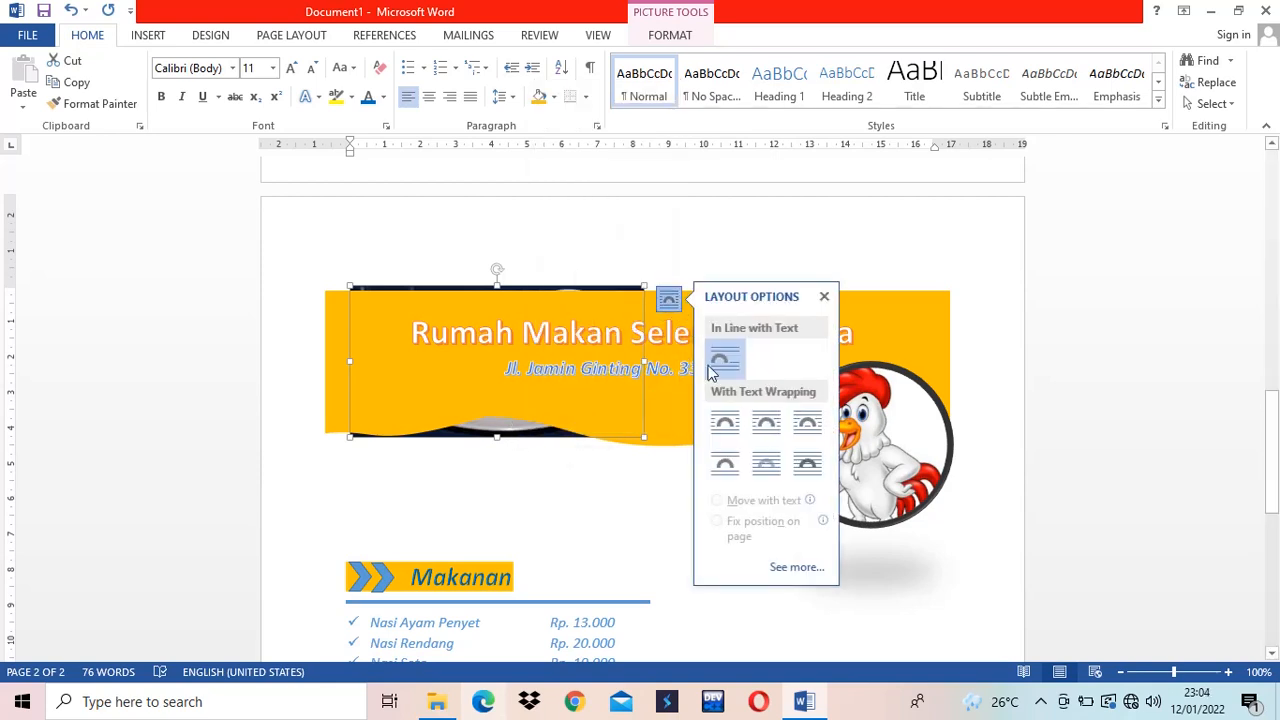
left_click(807, 463)
left_click_drag(383, 338, 661, 531)
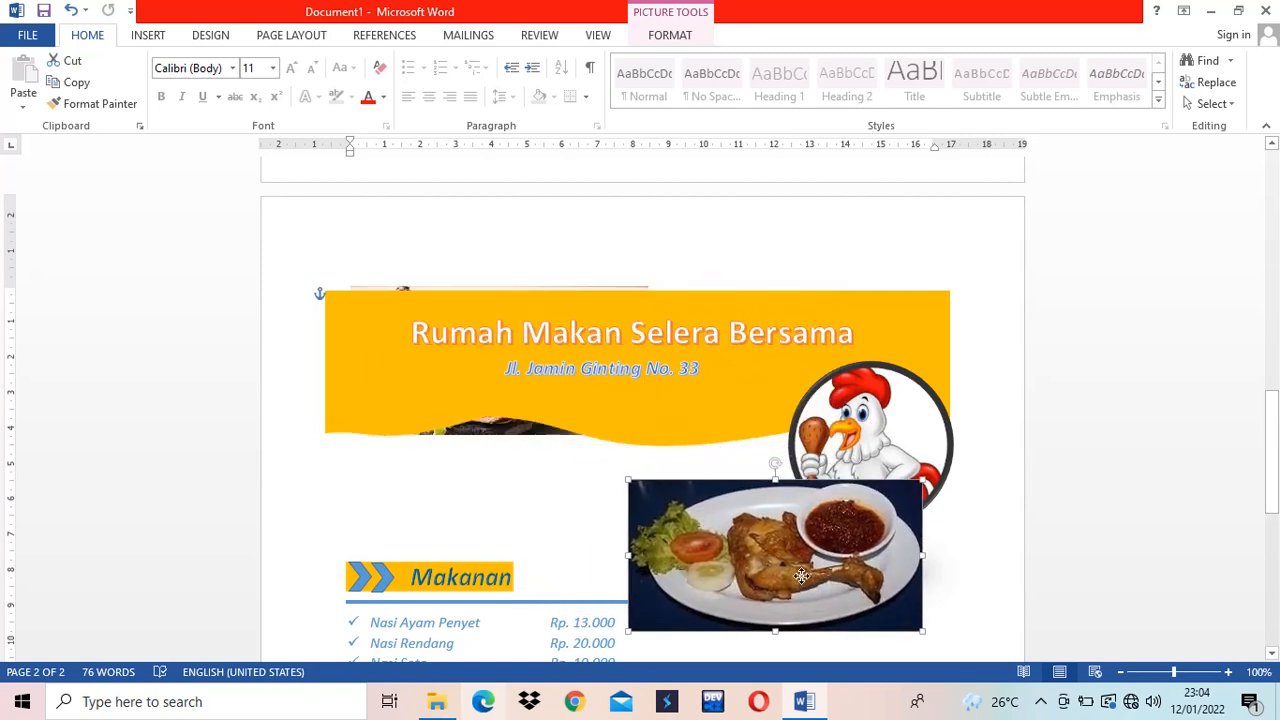
Set the picture of two fried fish with sambal to In Front of Text and move it onto the fried chicken picture.
scroll(680, 485, "down", 1)
scroll(679, 485, "down", 1)
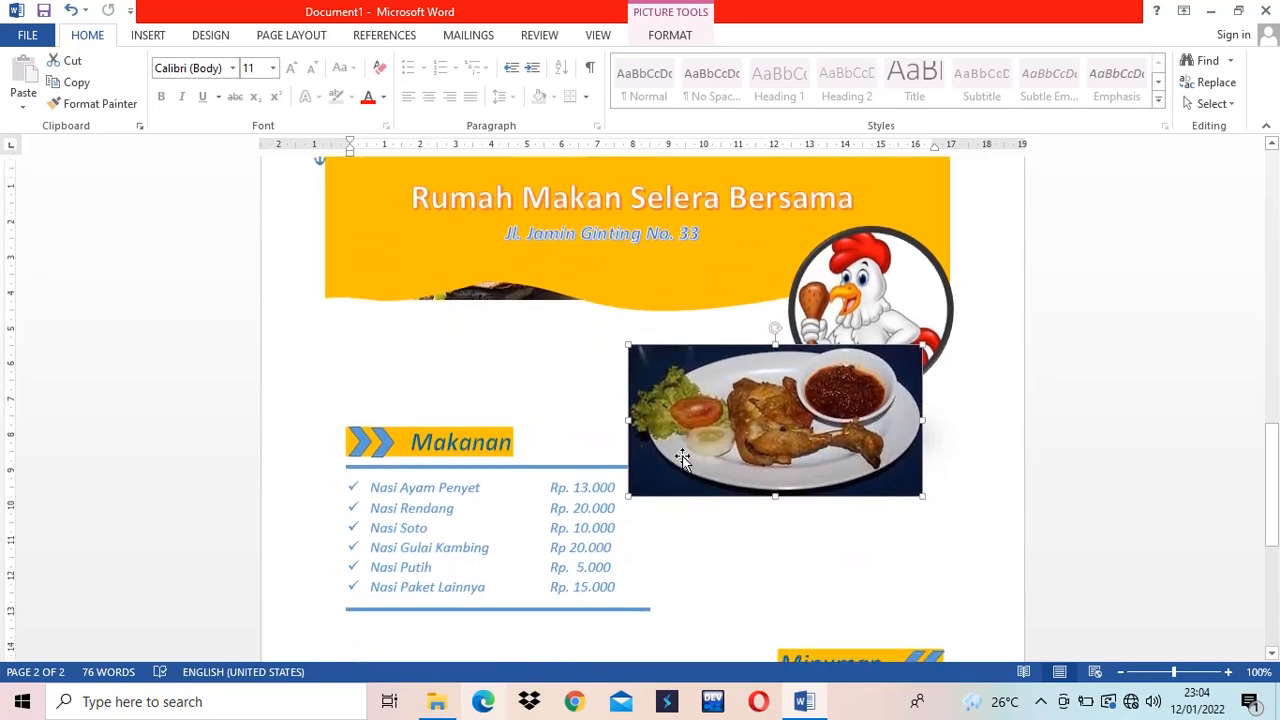
left_click(510, 300)
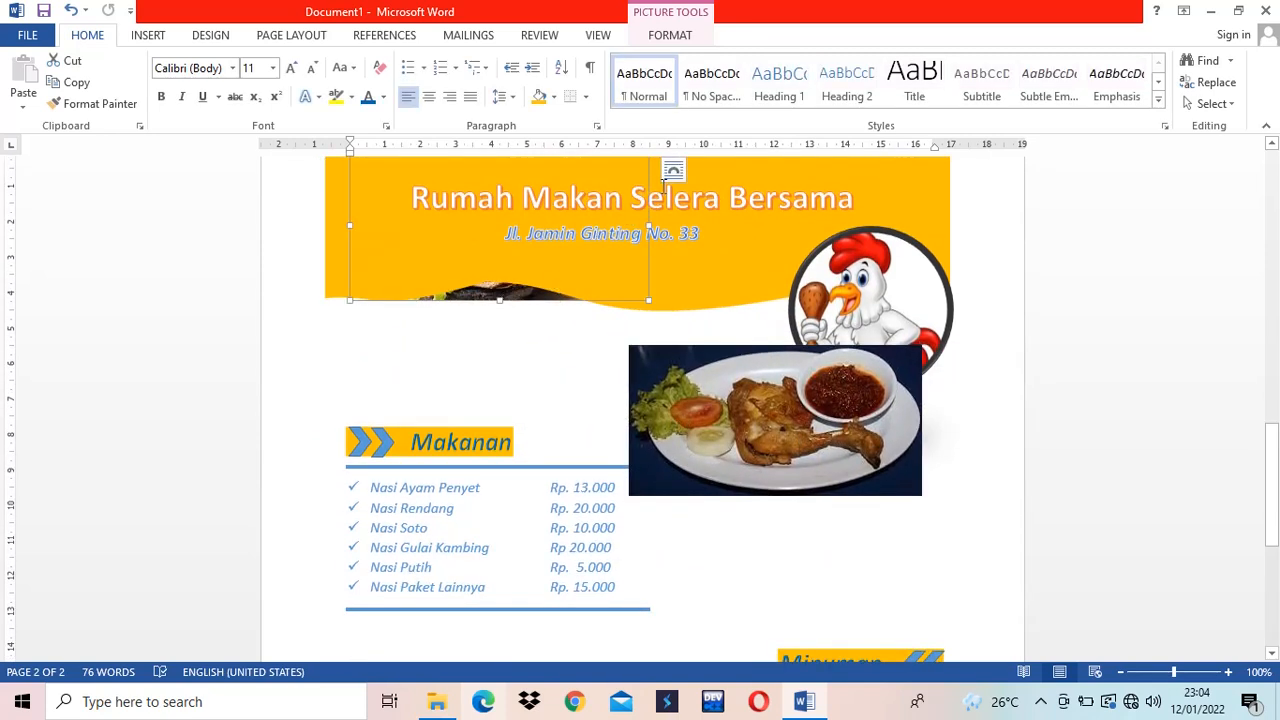
left_click(673, 170)
left_click(815, 342)
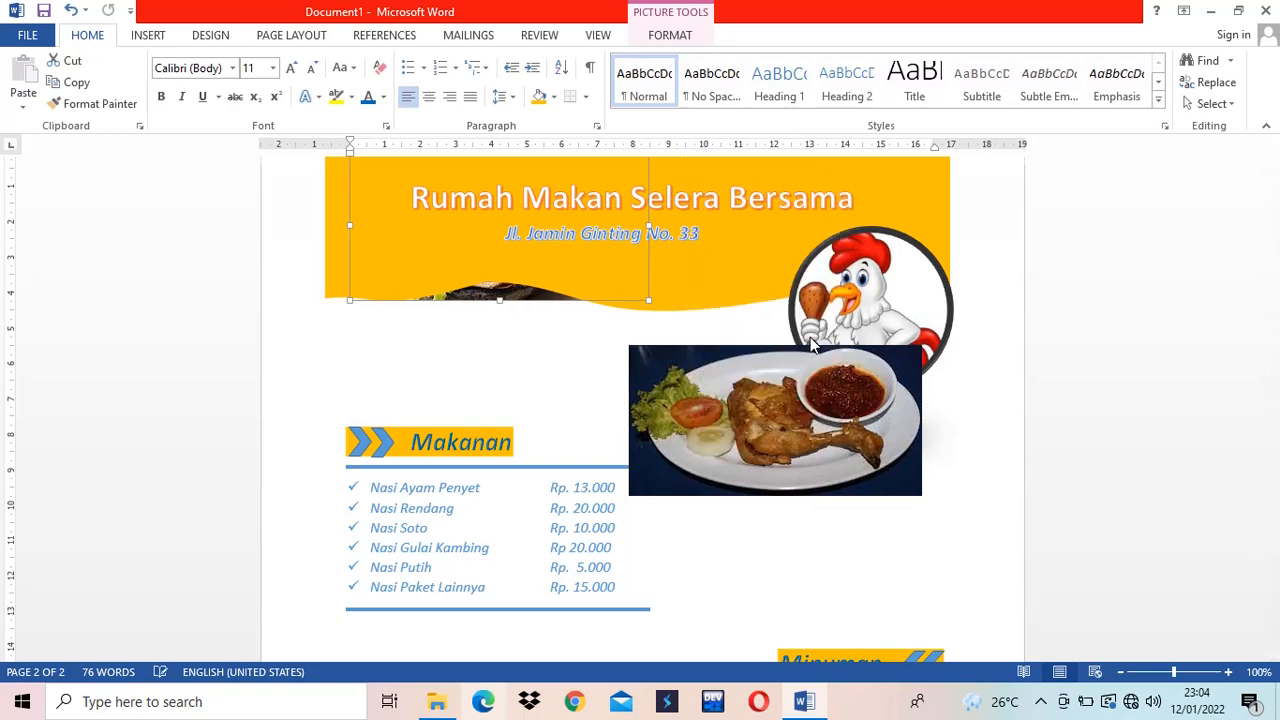
scroll(712, 325, "up", 7)
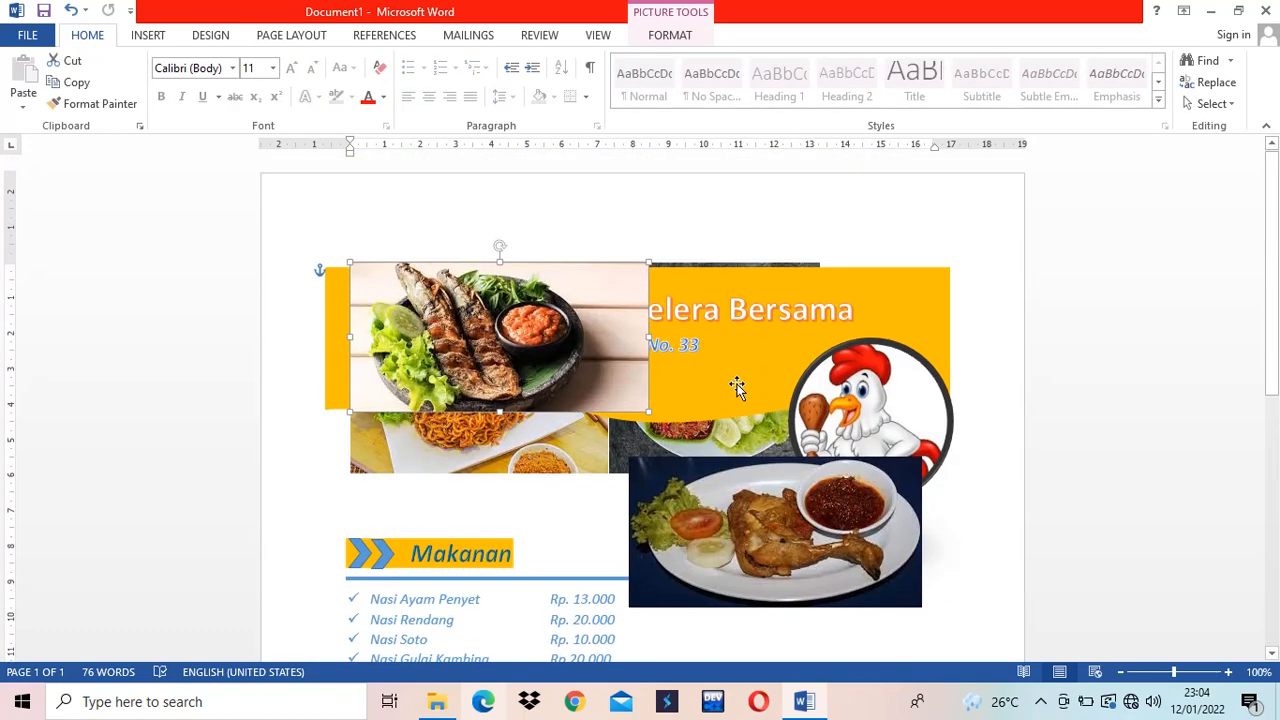
left_click_drag(593, 366, 827, 540)
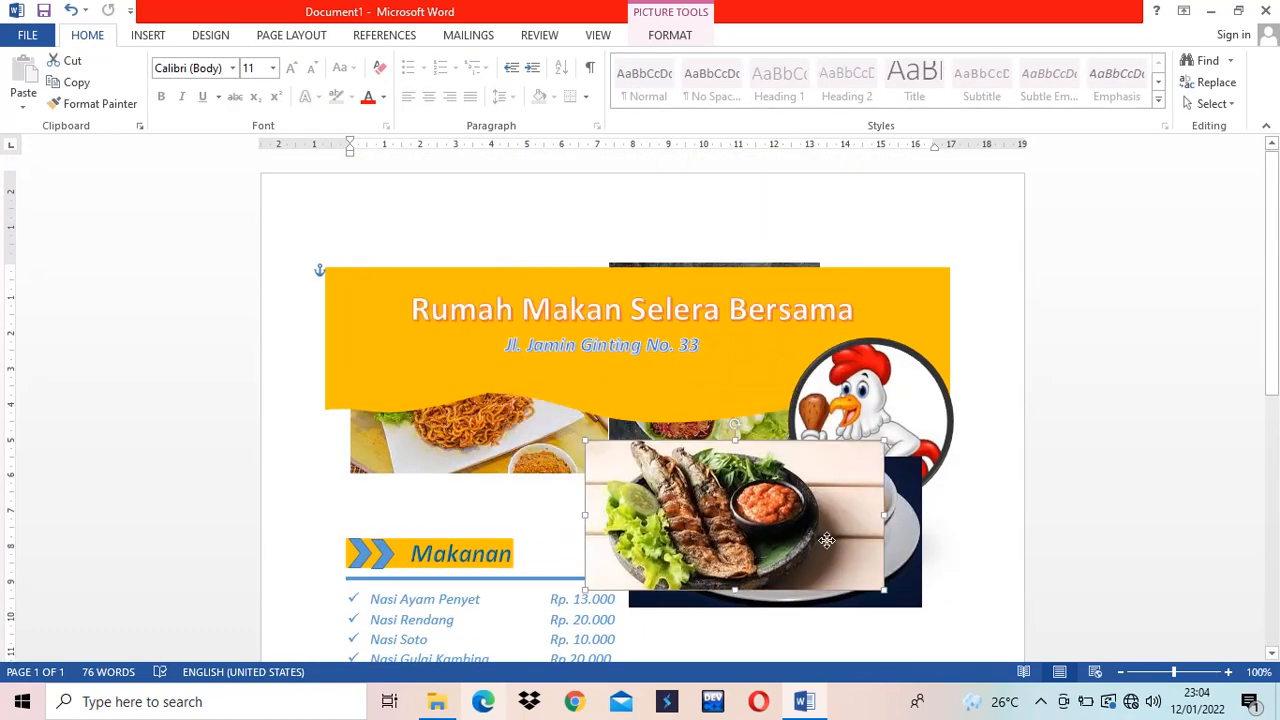
Set the noodle picture's wrapping to In Front of Text and move it out of the banner, below the fish with sambal.
left_click(510, 448)
right_click(510, 445)
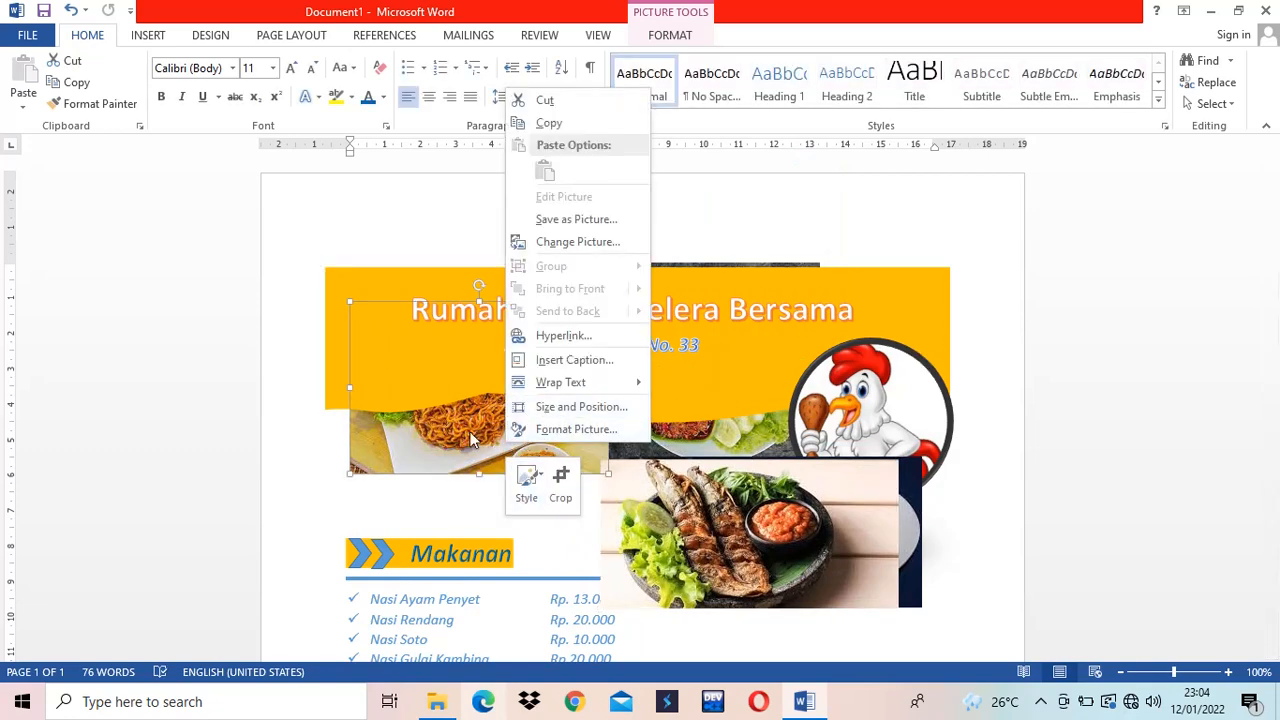
left_click(474, 438)
left_click(634, 205)
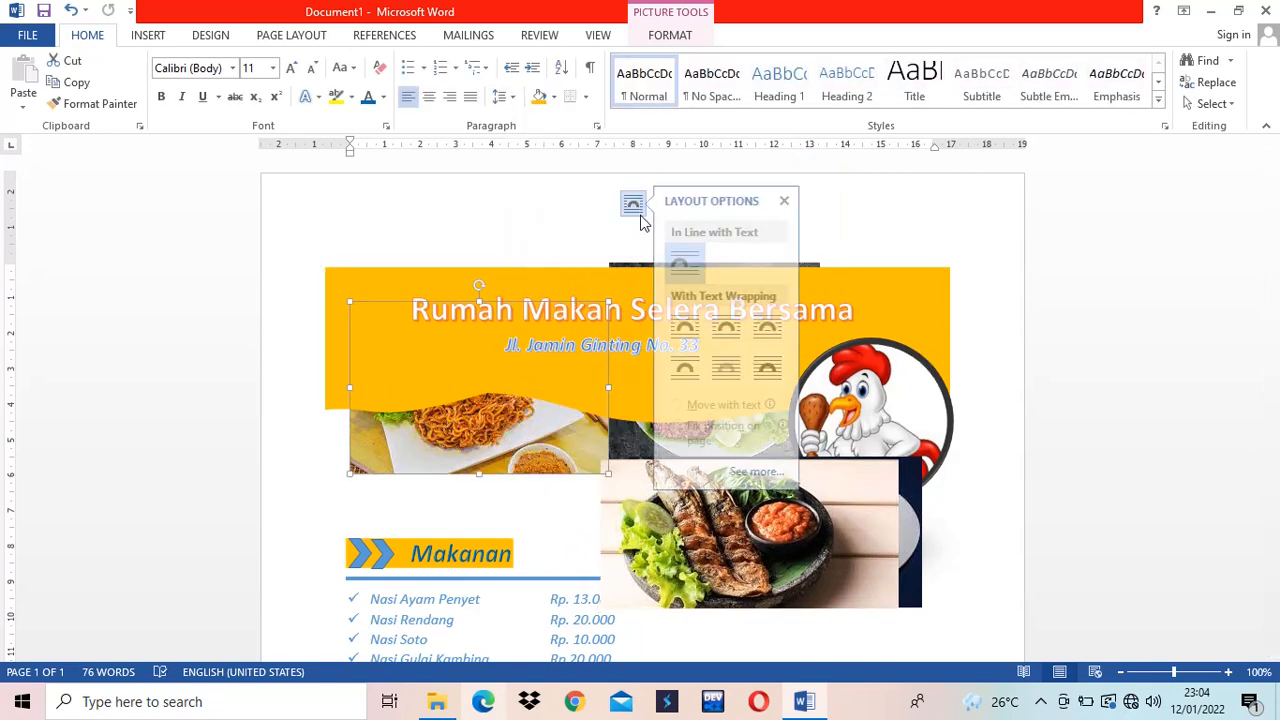
left_click(771, 368)
left_click_drag(598, 466, 904, 630)
Set the whole grilled fish picture behind the banner to In Front of Text.
left_click(495, 378)
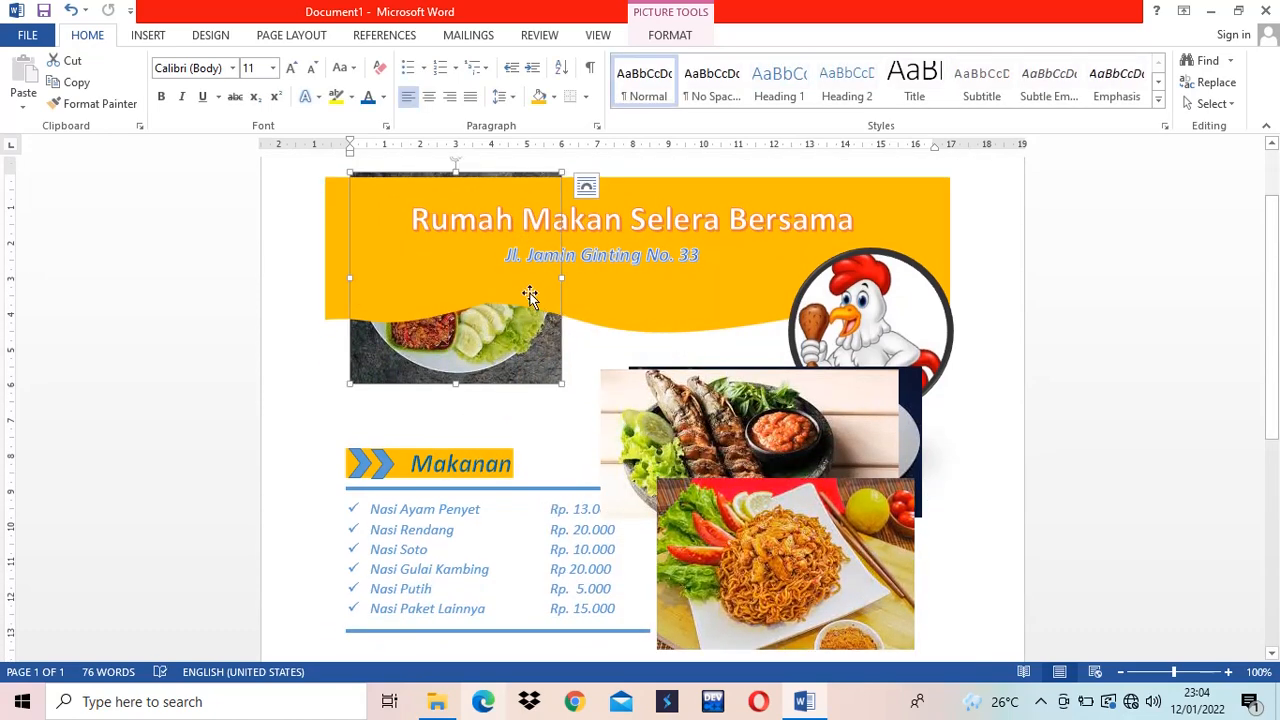
left_click(587, 186)
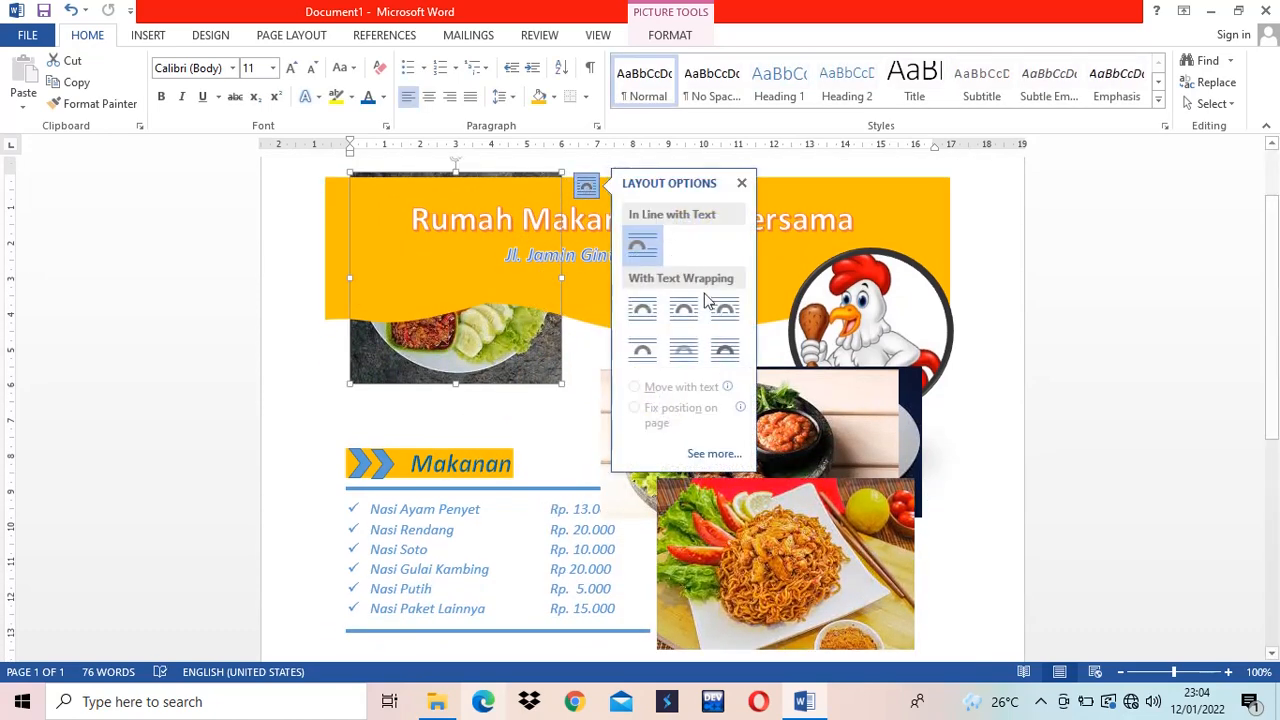
left_click(725, 349)
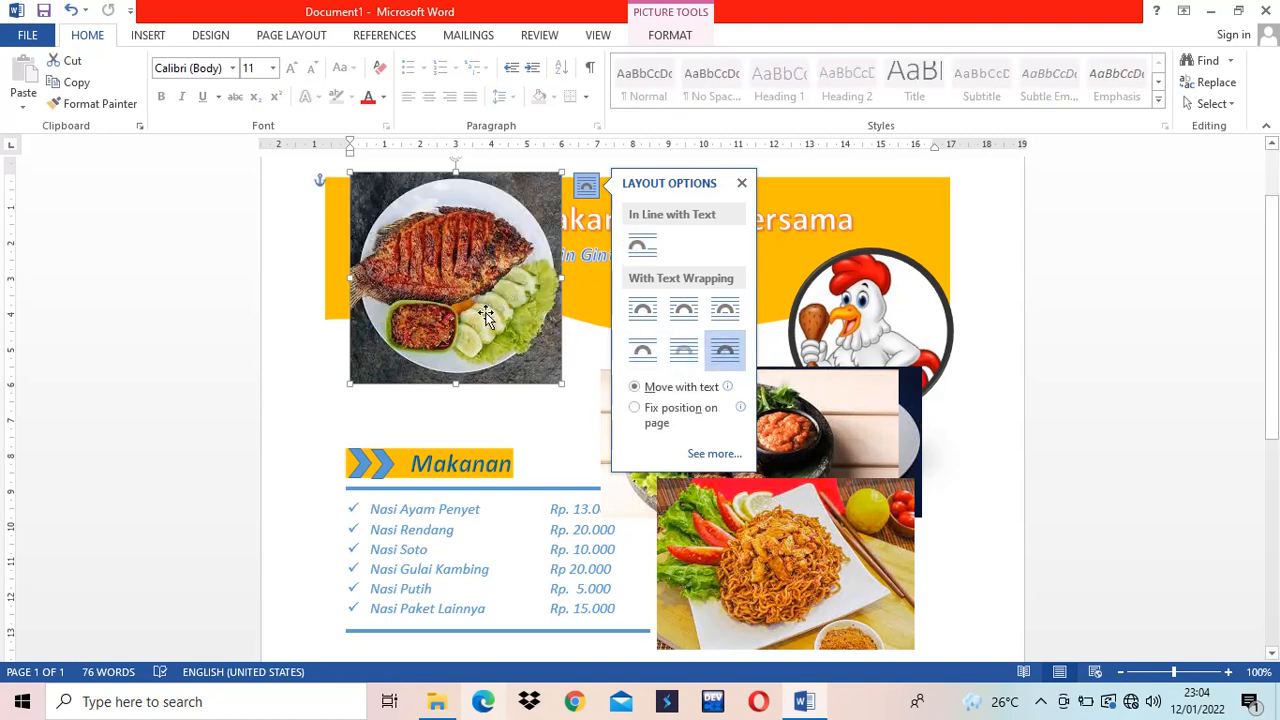
left_click(741, 184)
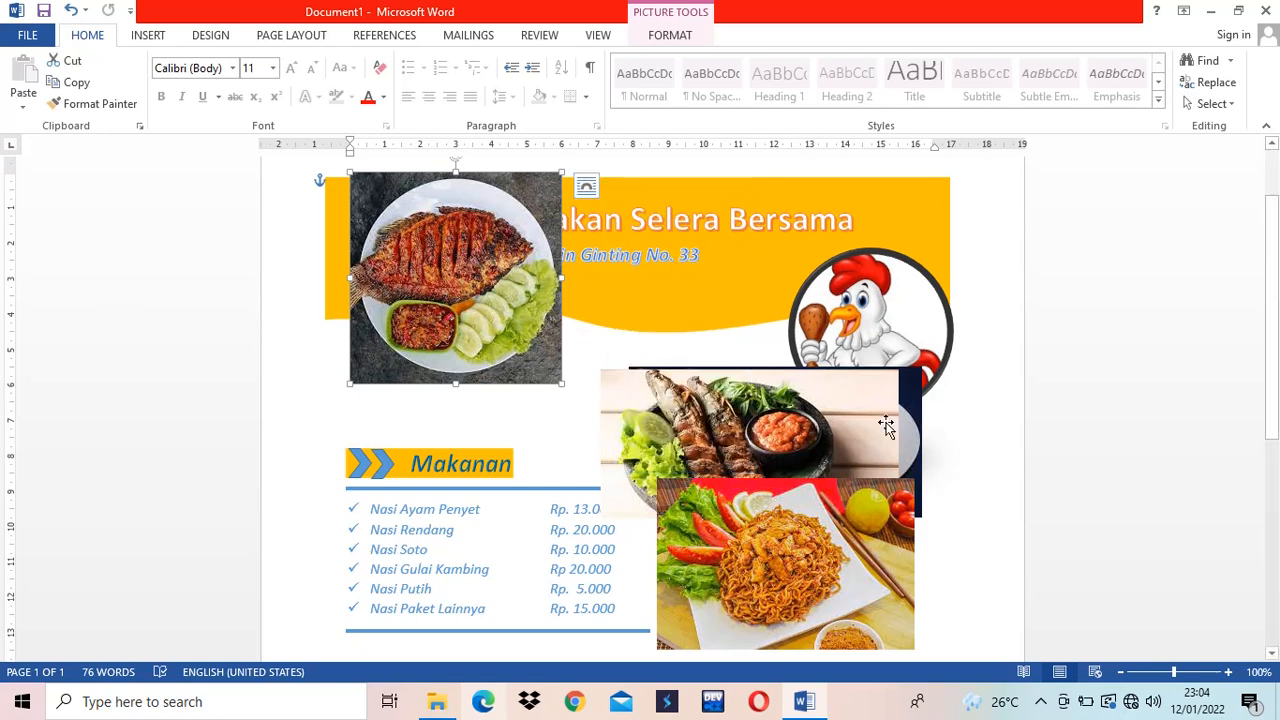
Move the noodle picture and the two-fish picture aside over the Makanan list, clearing the fried chicken picture.
scroll(920, 427, "down", 2)
left_click_drag(794, 505, 475, 586)
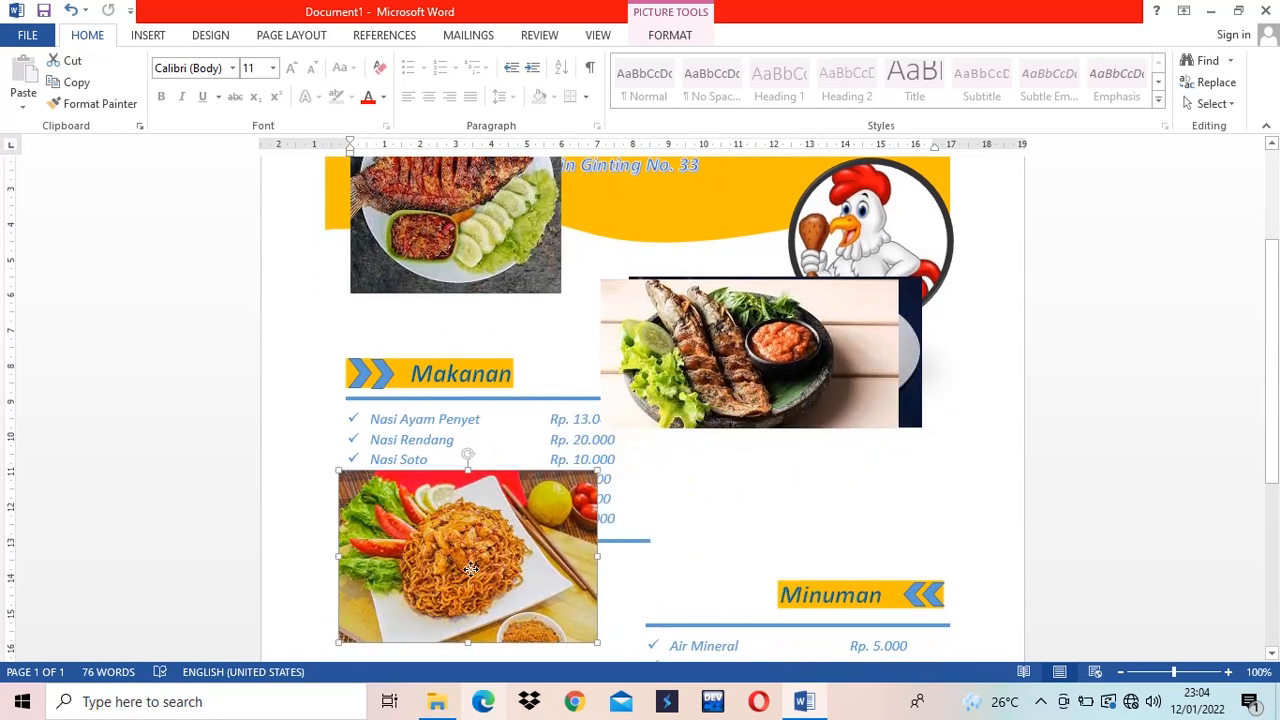
left_click_drag(724, 380, 449, 563)
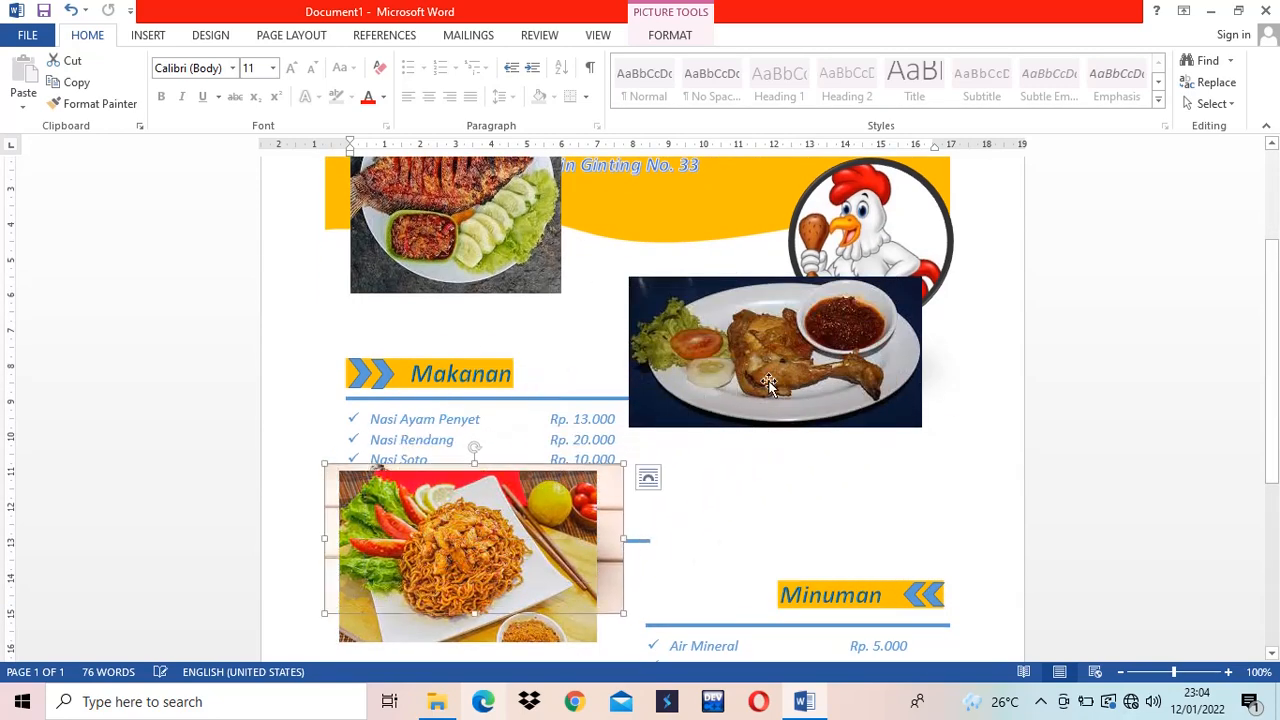
Place the fried chicken picture in the empty area beside the Makanan list and shrink its width and height.
left_click_drag(810, 358, 860, 469)
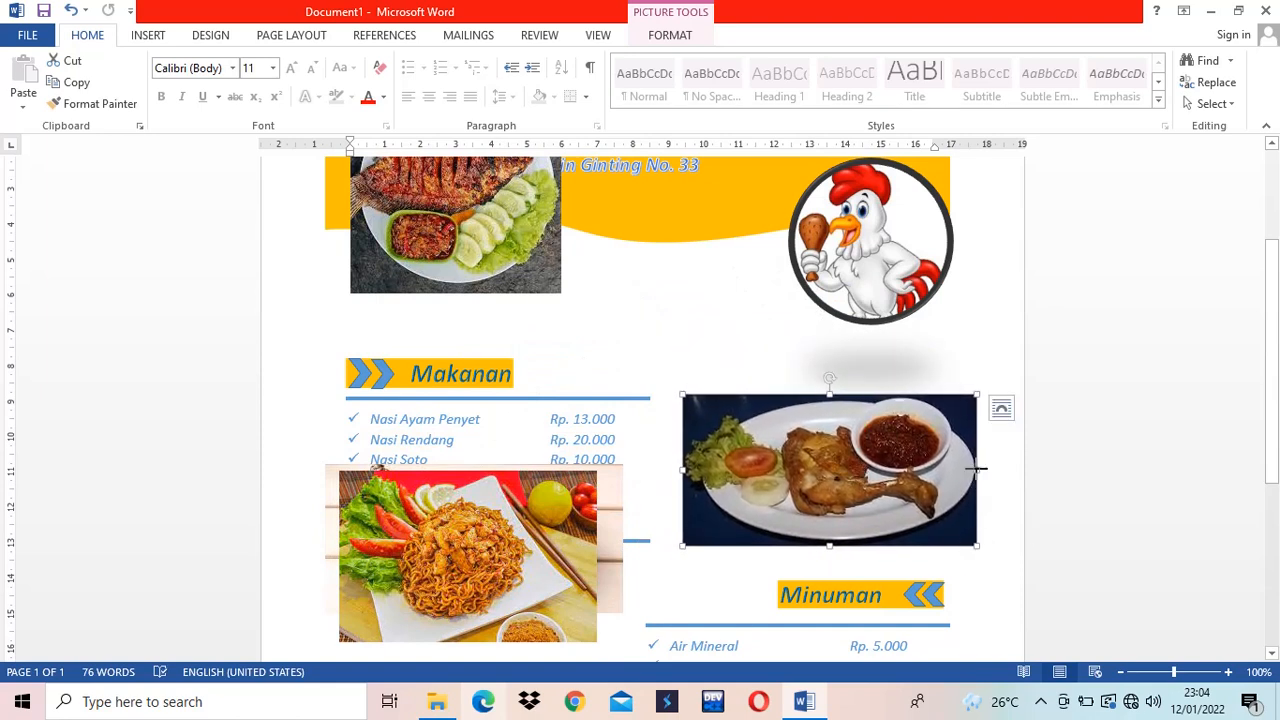
left_click_drag(976, 469, 836, 490)
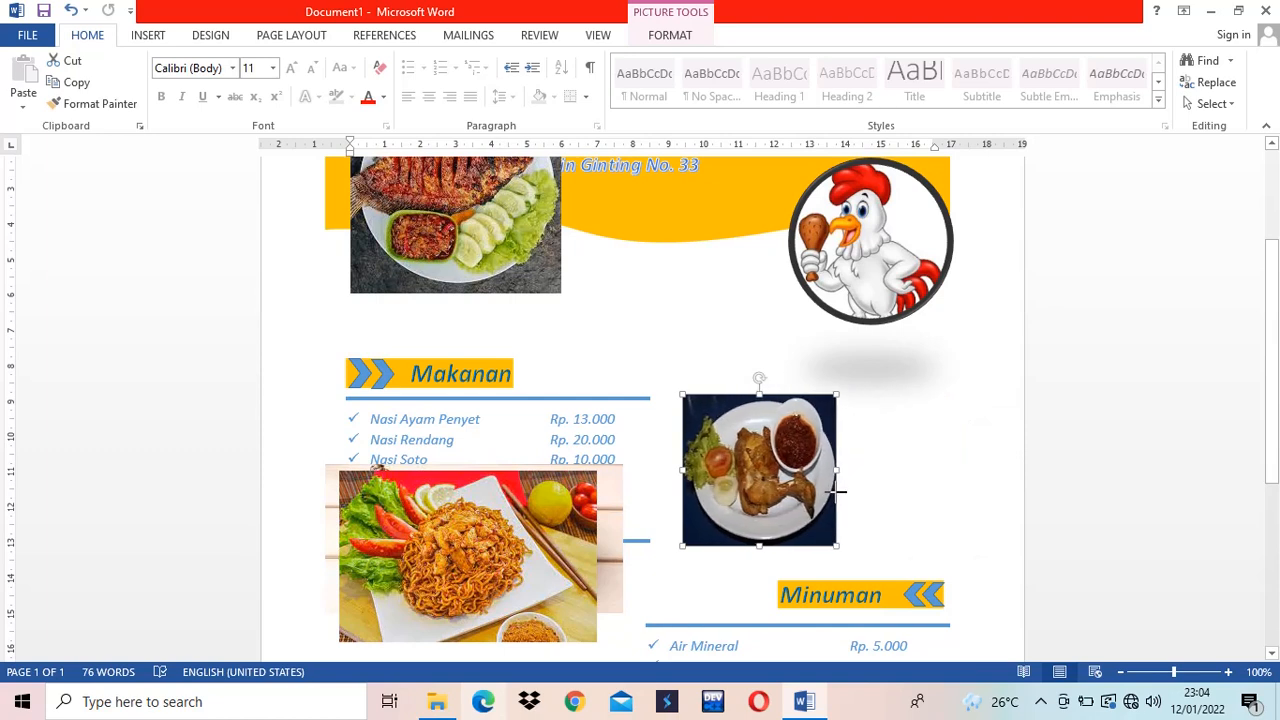
left_click_drag(760, 546, 765, 491)
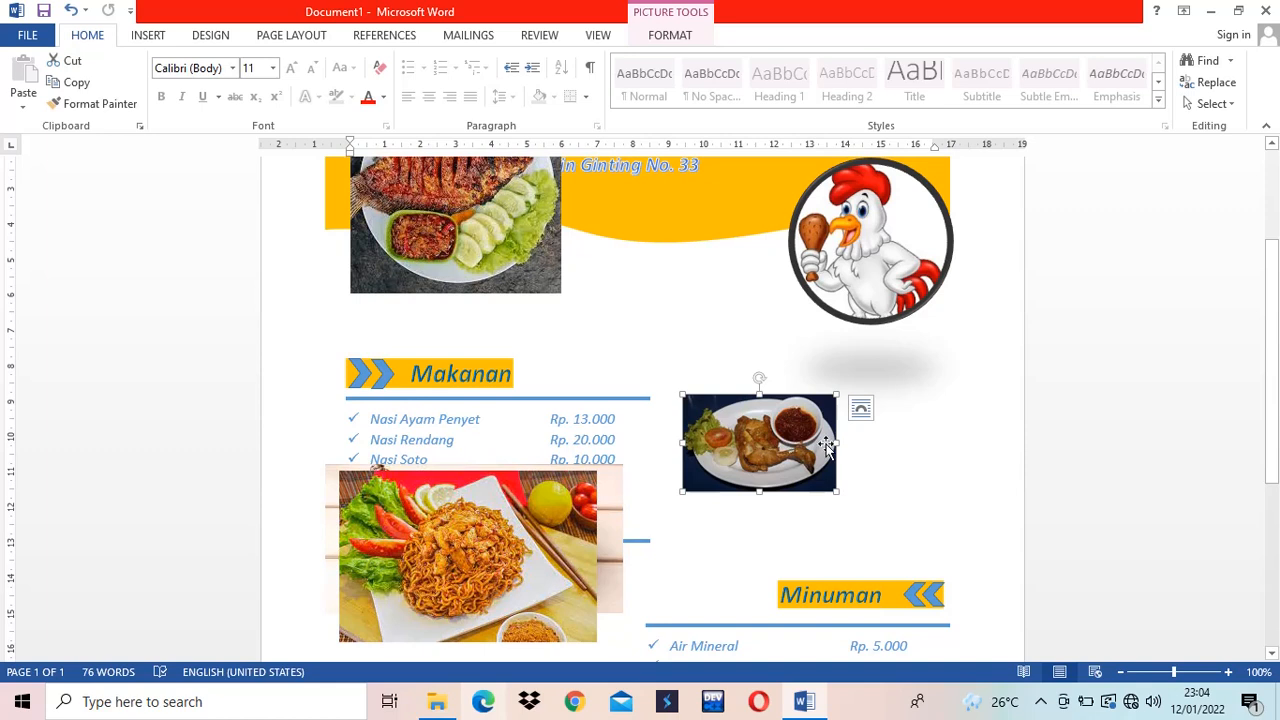
Shrink the noodle picture to match the fried chicken picture and place it directly to the right of it.
left_click_drag(484, 551, 830, 474)
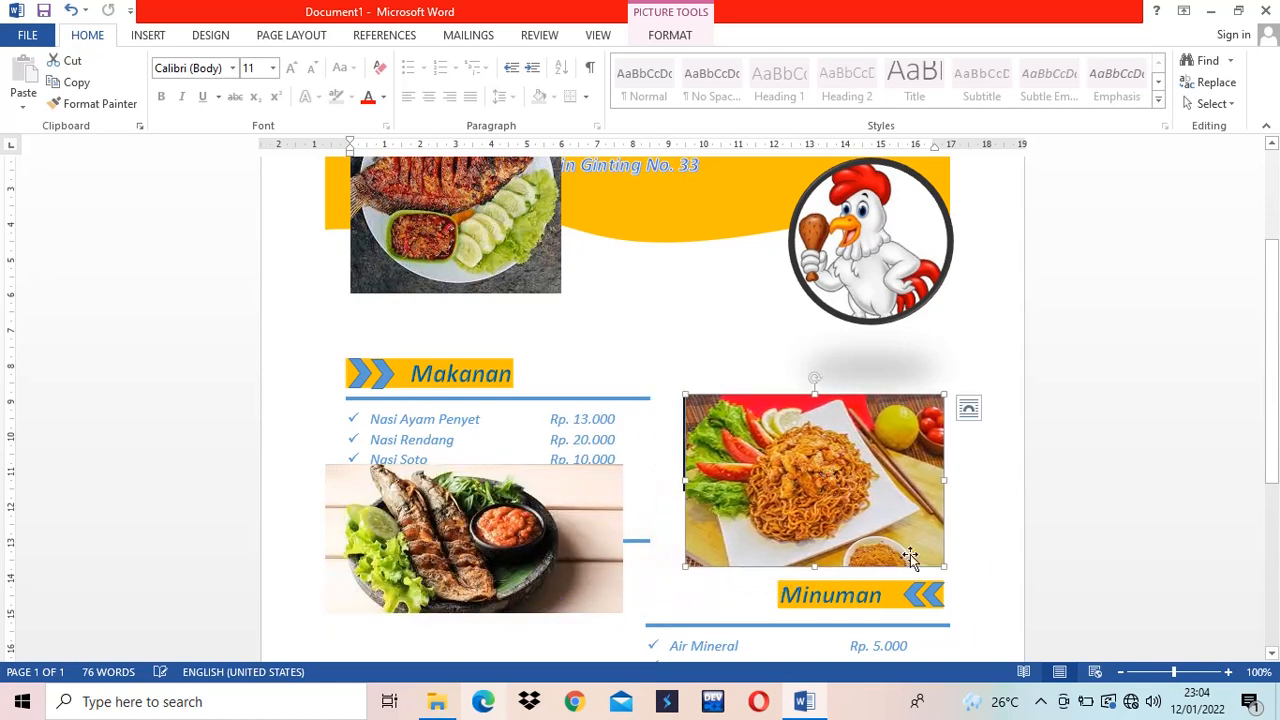
left_click_drag(946, 566, 838, 494)
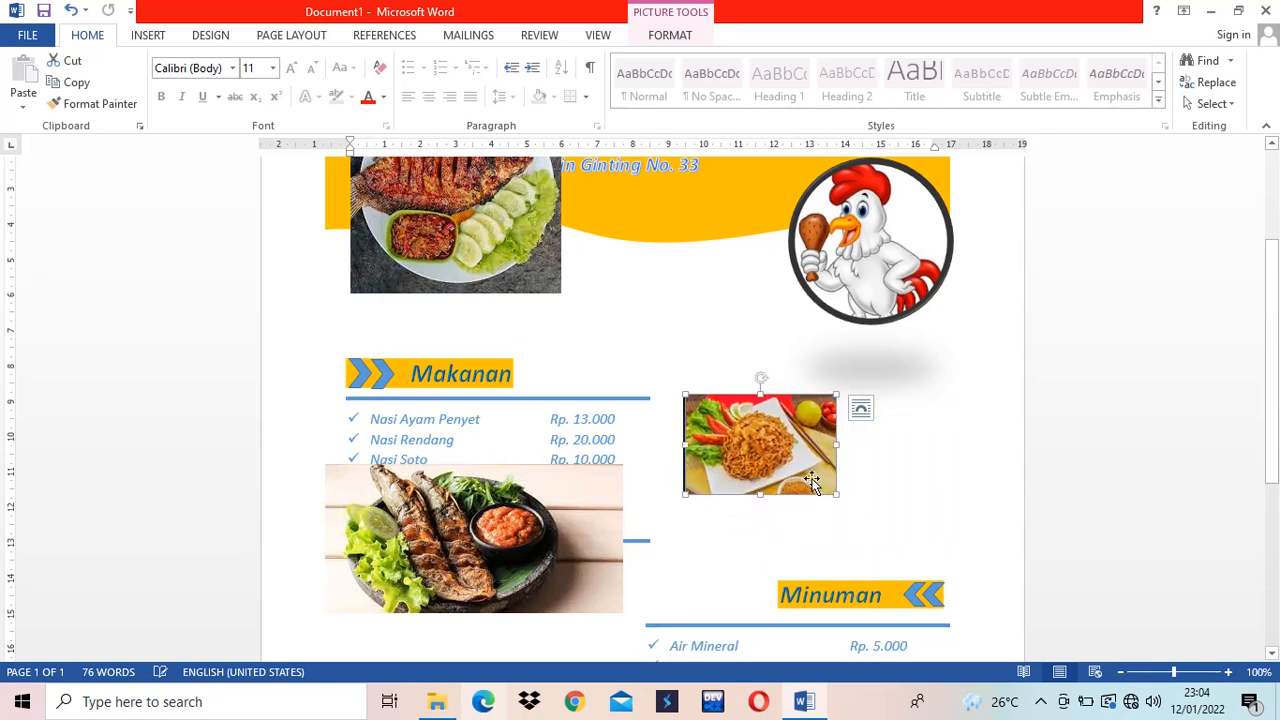
left_click_drag(790, 455, 942, 455)
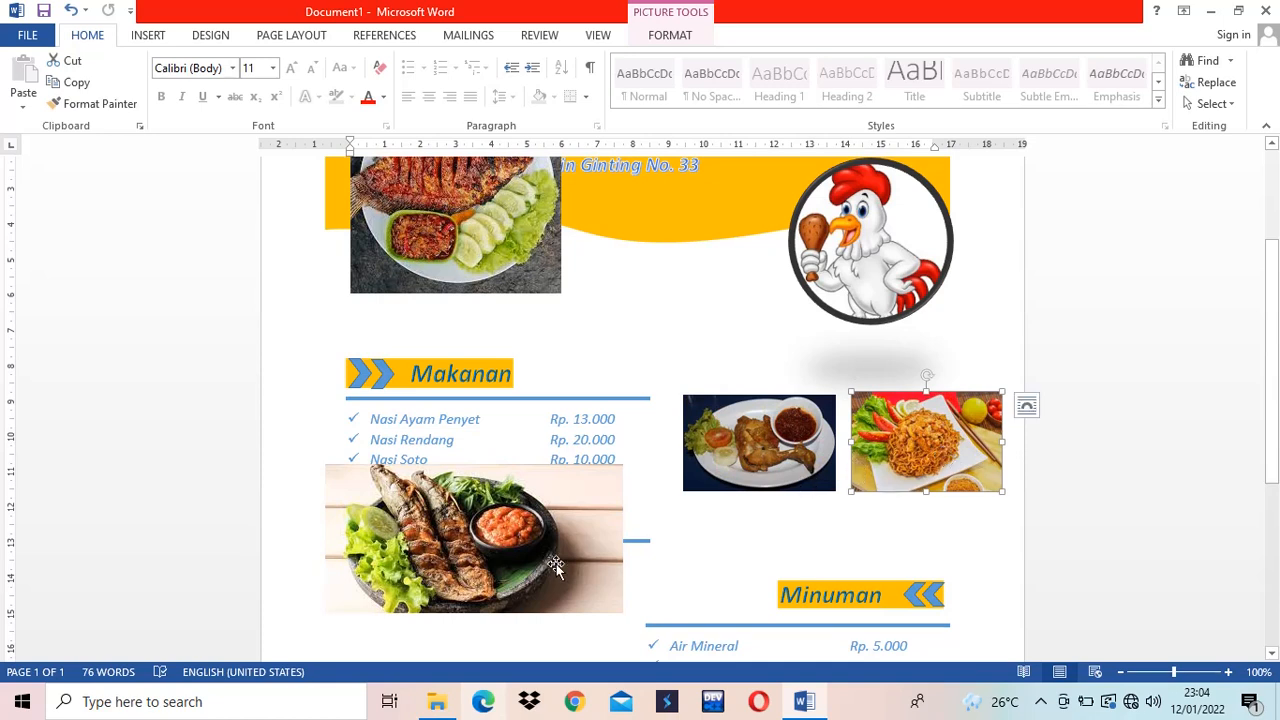
Shrink the two remaining fish pictures to match and place them below the chicken and noodle pictures as a two-by-two grid.
left_click_drag(541, 560, 845, 471)
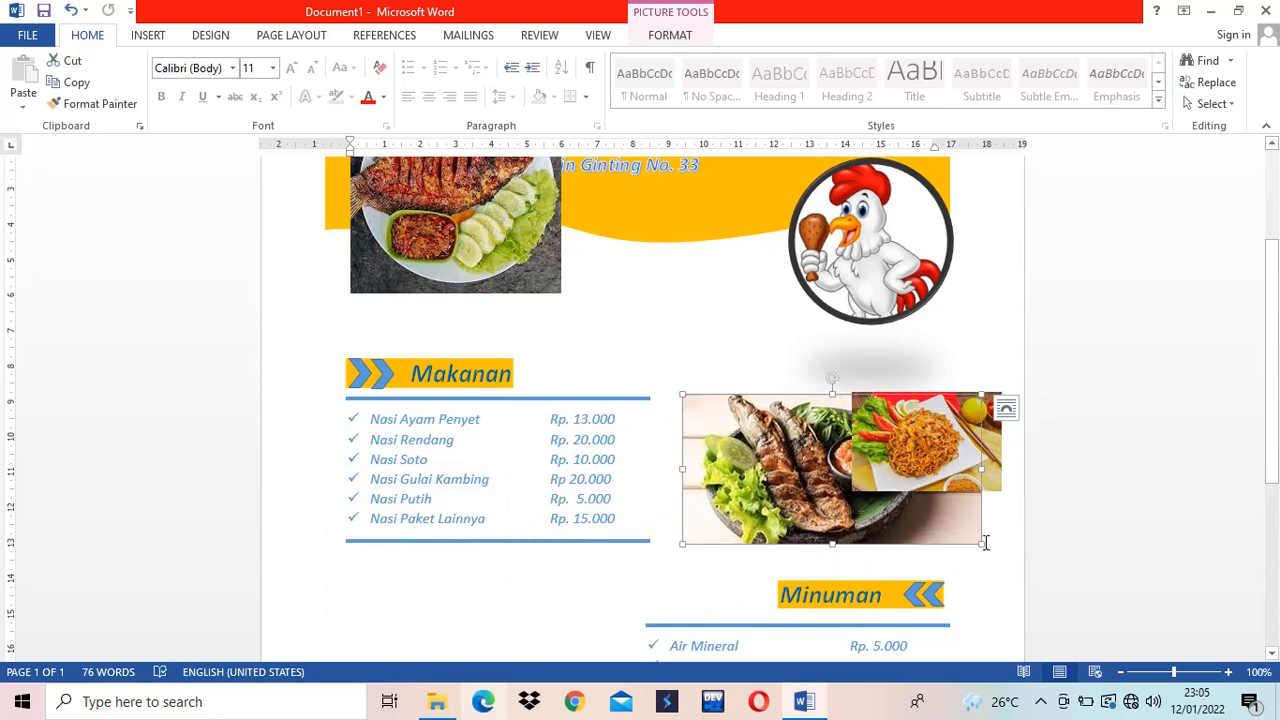
left_click_drag(981, 544, 757, 490)
left_click_drag(793, 449, 797, 552)
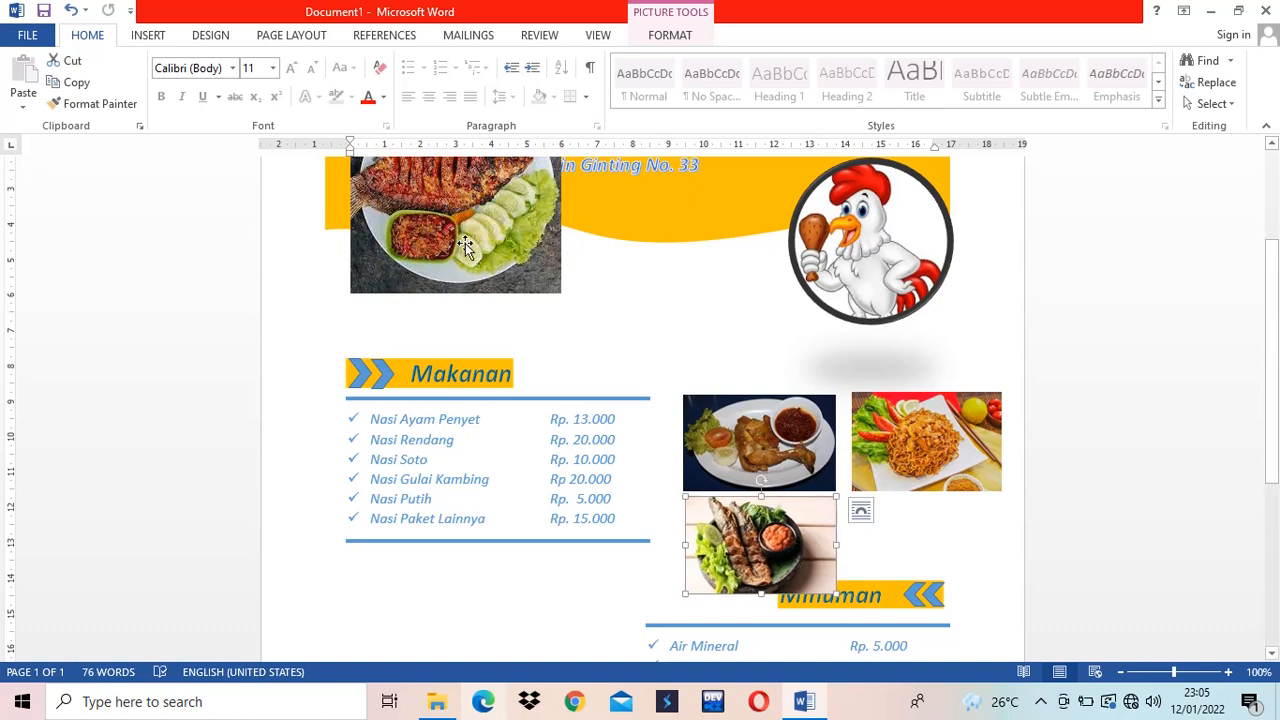
left_click_drag(465, 243, 778, 440)
left_click_drag(895, 508, 941, 343)
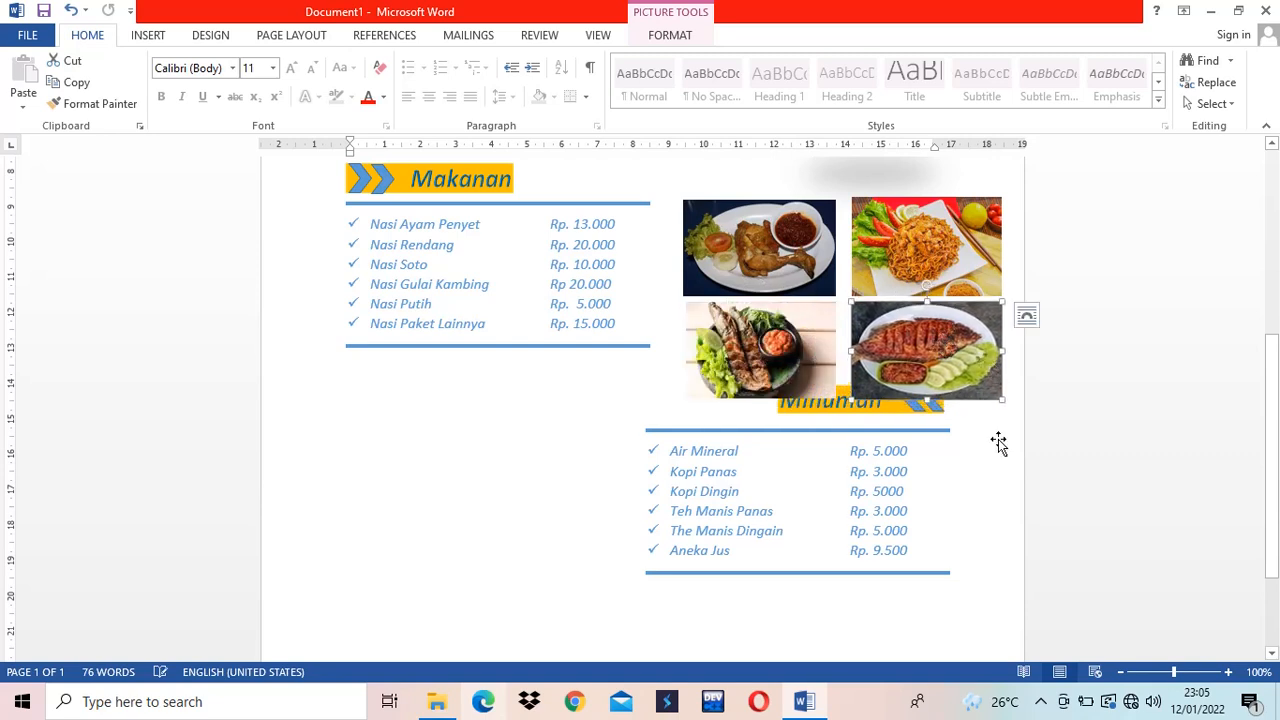
Move the Minuman price list text box straight down to leave space below the food pictures.
scroll(907, 490, "down", 4)
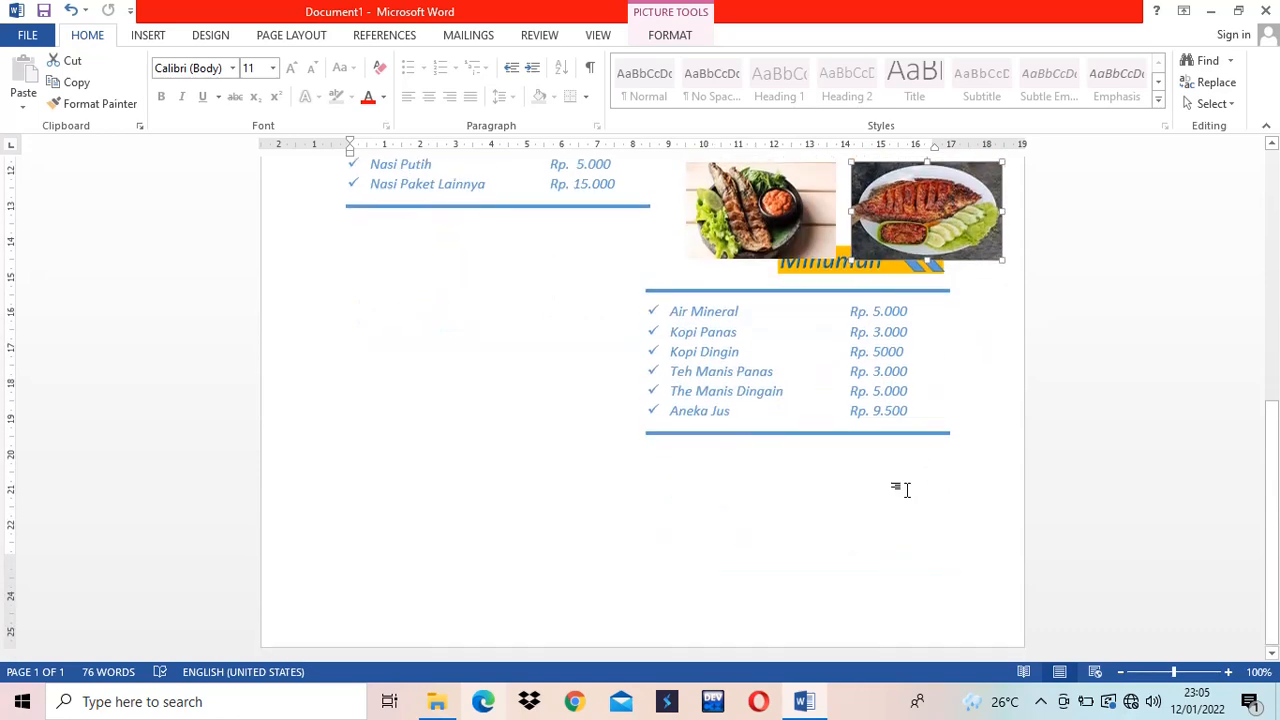
scroll(903, 480, "up", 3)
left_click(829, 519)
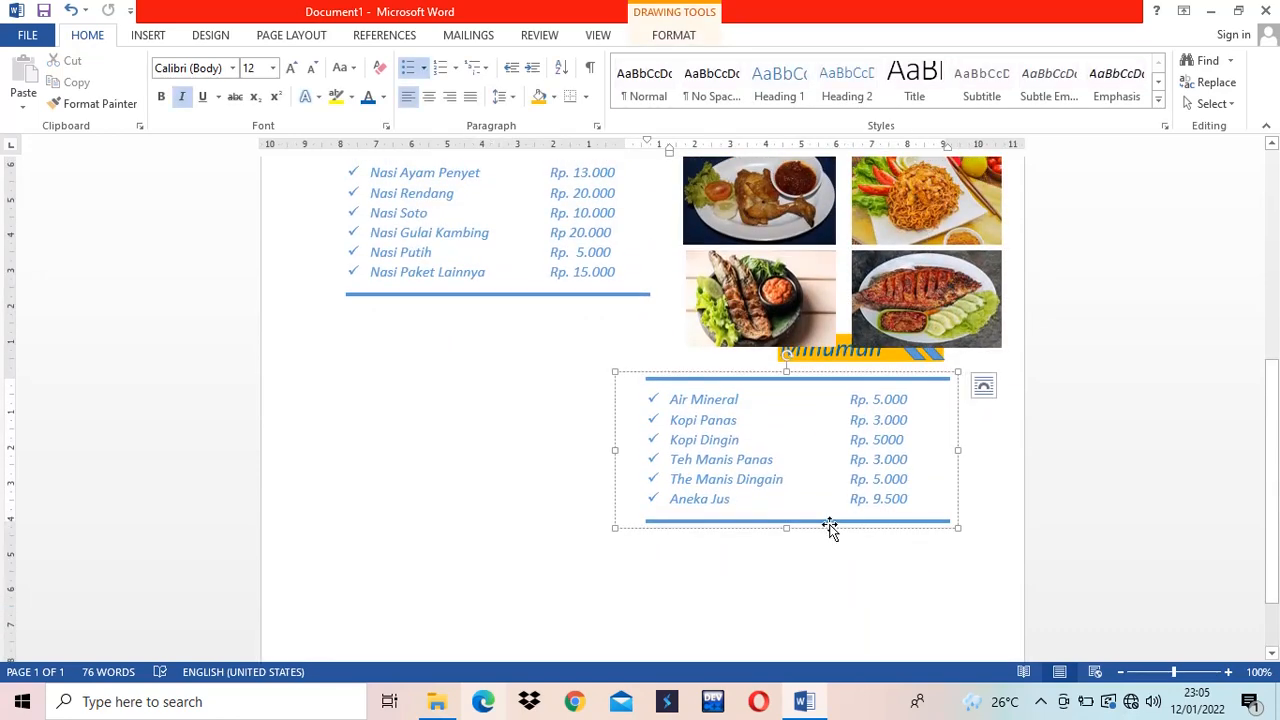
left_click(829, 526)
key("Down")
key("Down")
key("Down")
key("Down")
key("Down")
key("Down")
key("Down")
key("Down")
key("Down")
key("Down")
key("Down")
key("Down")
key("Down")
key("Down")
key("Down")
key("Down")
key("Down")
key("Down")
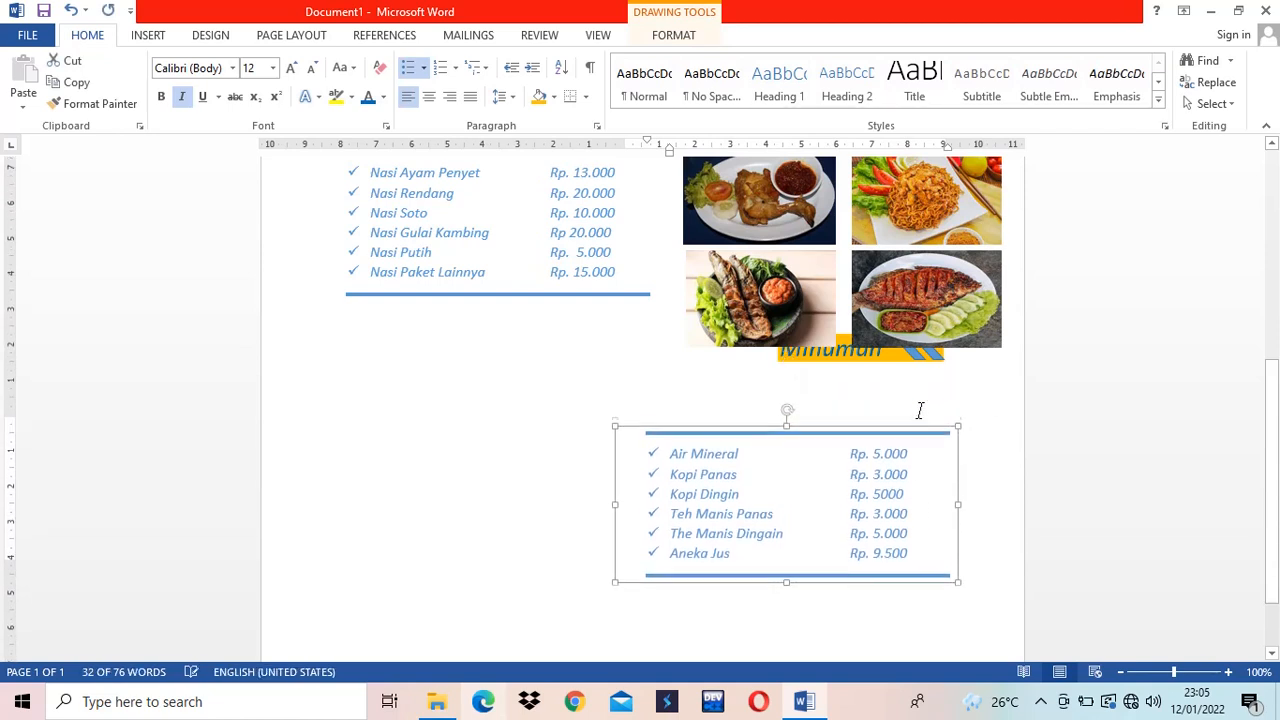
key("Down")
key("Down")
key("Down")
key("Down")
key("Down")
key("Down")
key("Down")
key("Down")
key("Down")
key("Down")
key("Down")
key("Down")
key("Down")
key("Down")
key("Down")
key("Down")
key("Down")
key("Down")
key("Down")
key("Down")
Select the Minuman heading together with its two chevrons and move them straight down, clear of the food pictures.
left_click(893, 357)
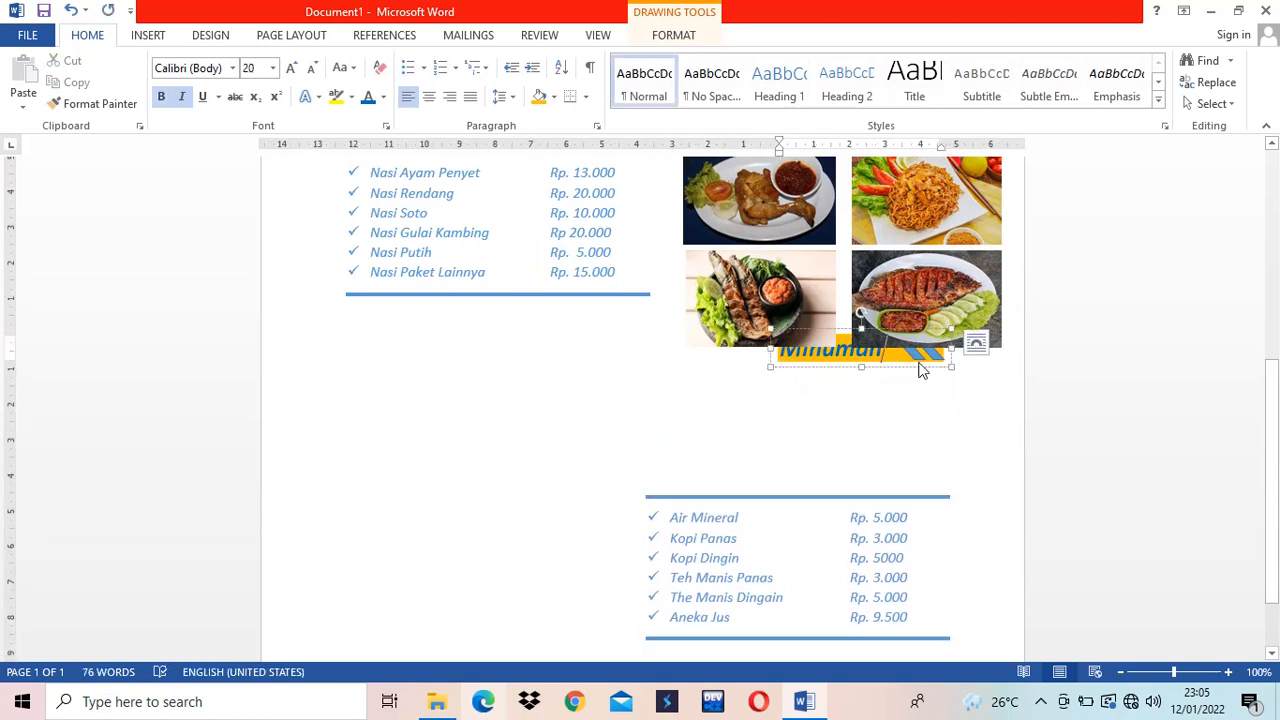
left_click(802, 367)
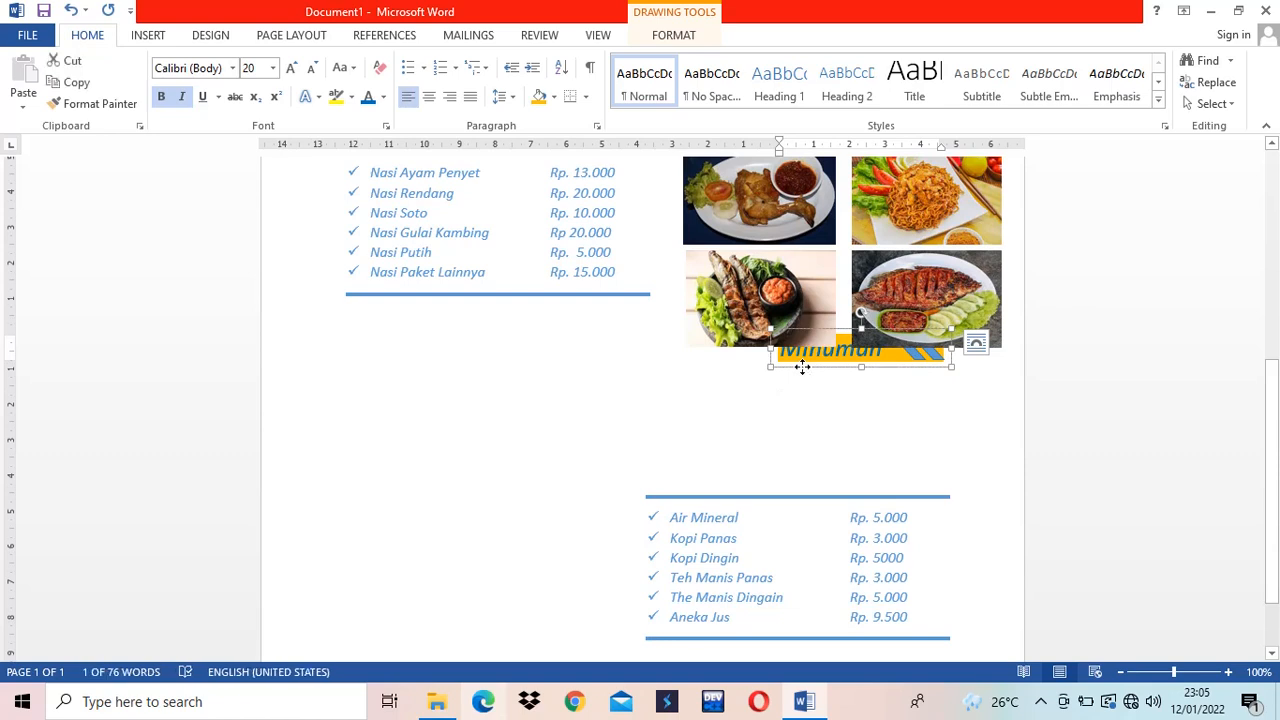
left_click(921, 367)
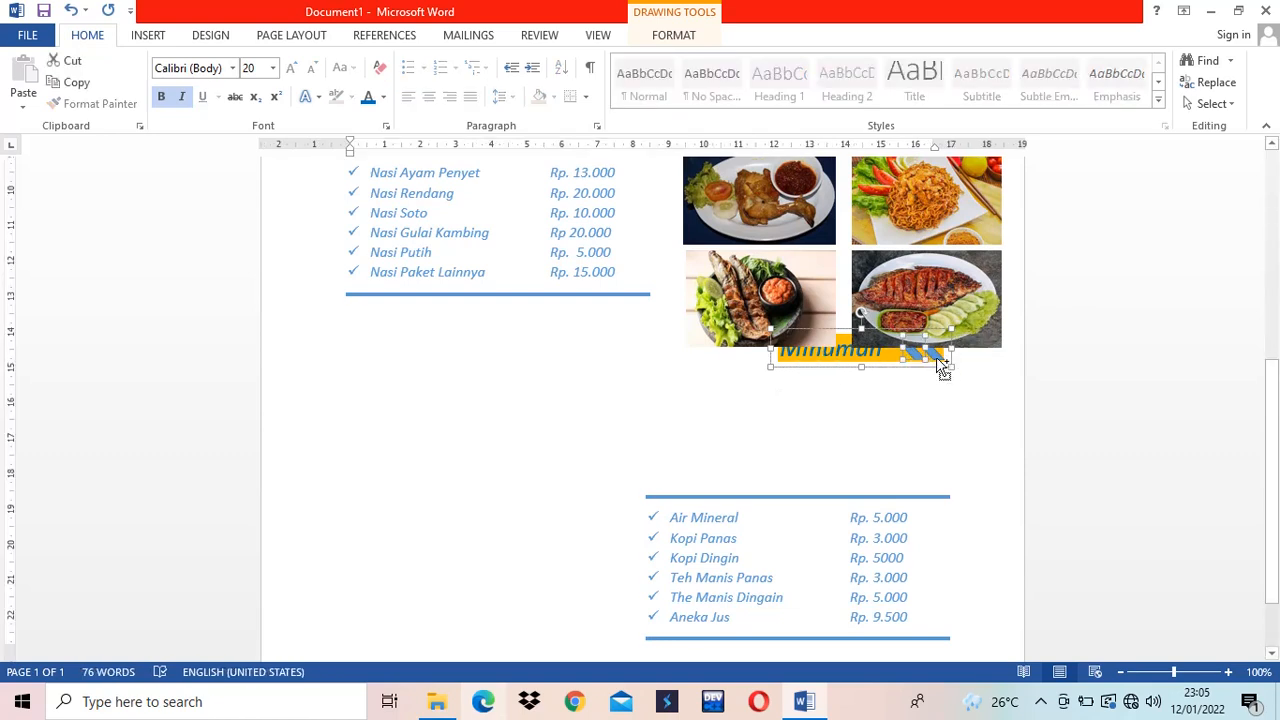
key("Down")
key("Down")
key("Down")
key("Down")
key("Down")
key("Down")
key("Down")
key("Down")
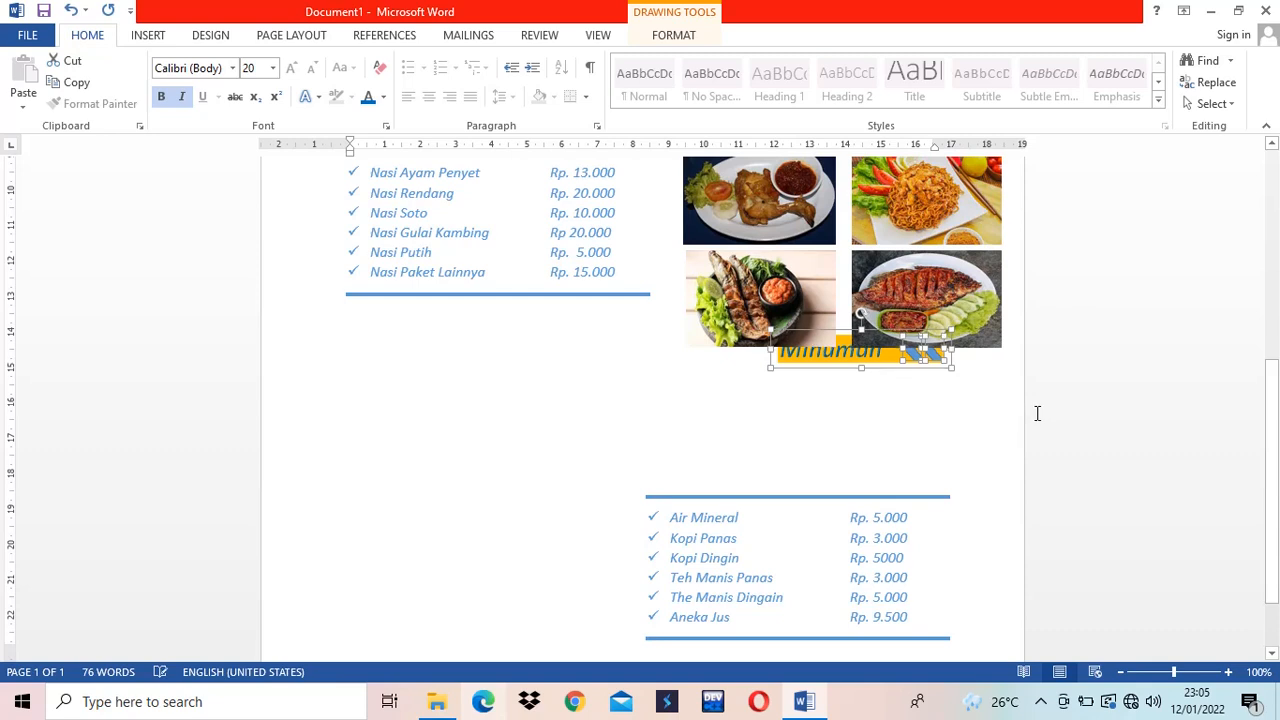
Nudge the Minuman heading and its chevrons back up until they sit just below the food pictures.
key("Up")
key("Up")
key("Up")
key("Up")
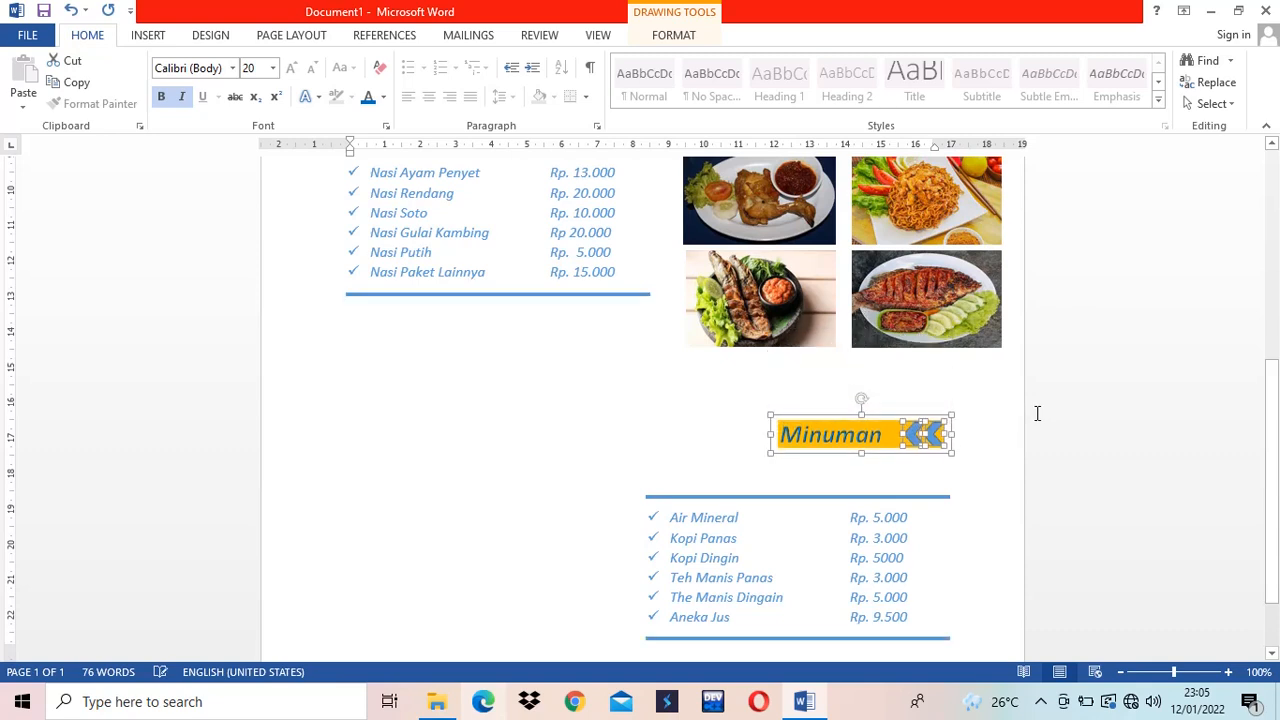
key("Up")
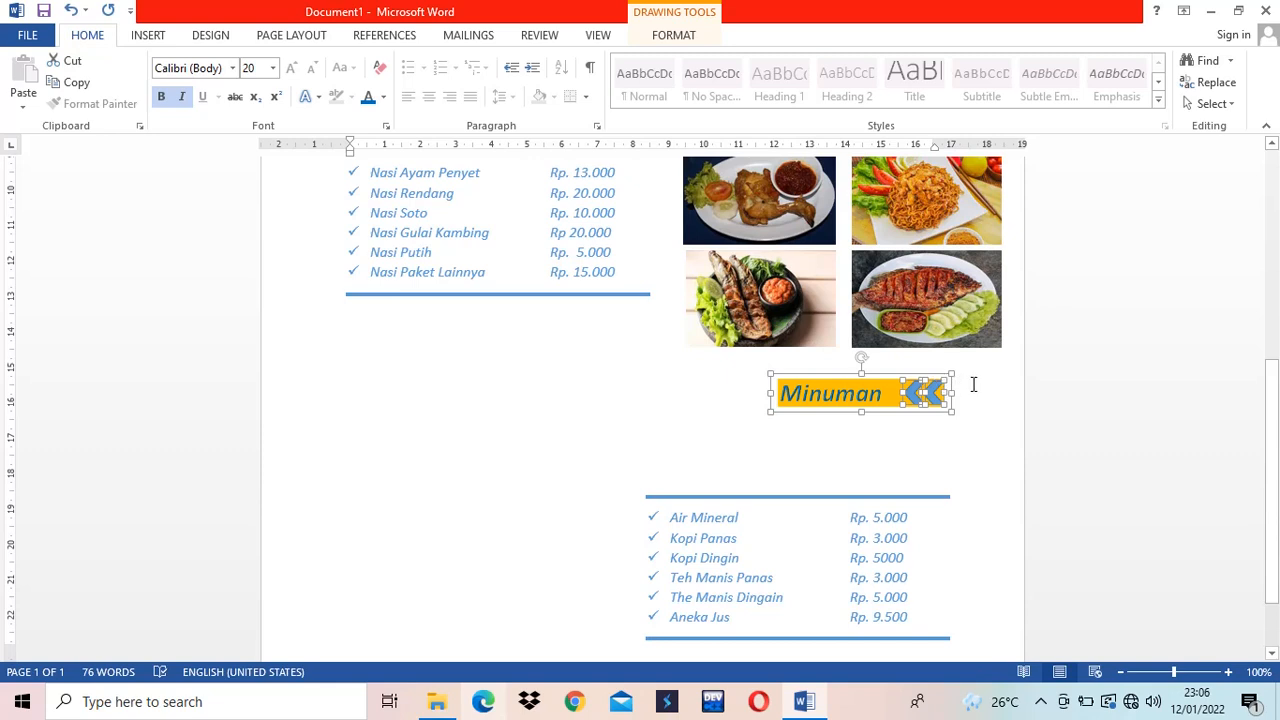
key("ctrl+Up")
key("ctrl+Up")
key("ctrl+Up")
key("ctrl+Up")
key("ctrl+Up")
key("ctrl+Up")
key("ctrl+Up")
key("ctrl+Up")
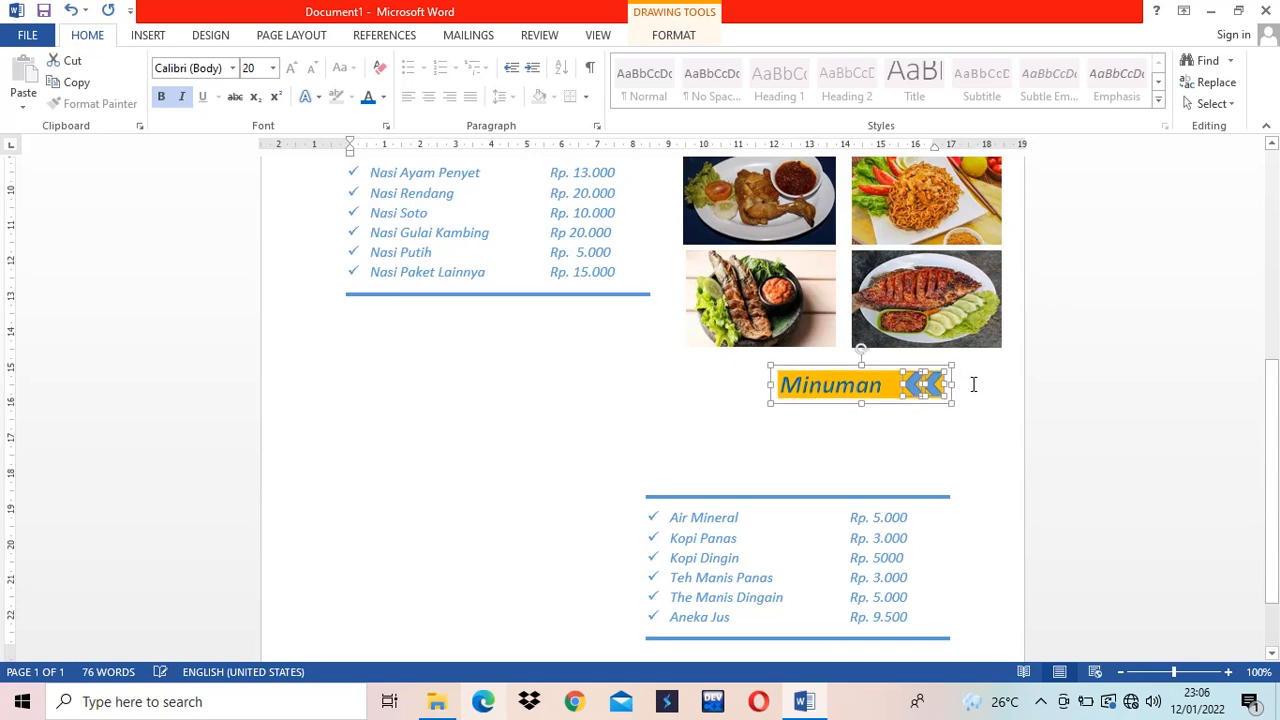
key("ctrl+Up")
key("ctrl+Up")
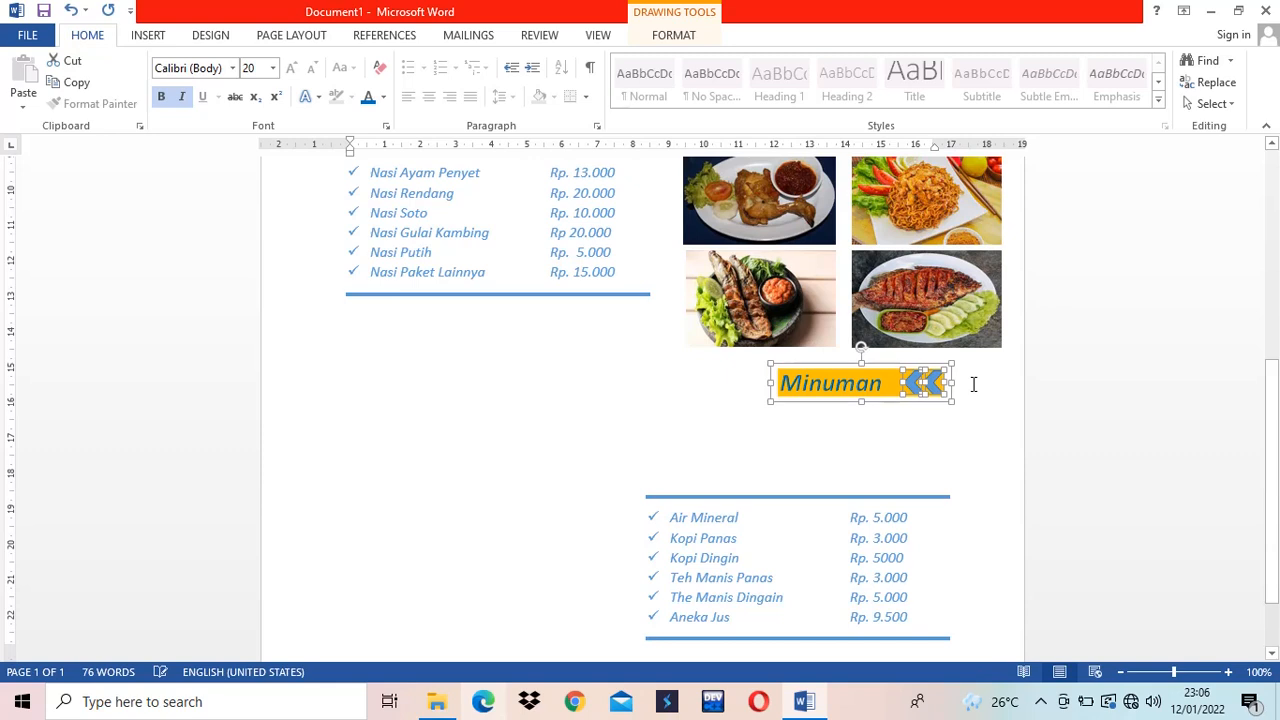
Move the Minuman price list text box up to sit directly beneath the Minuman heading.
left_click(857, 500)
left_click_drag(869, 494, 862, 393)
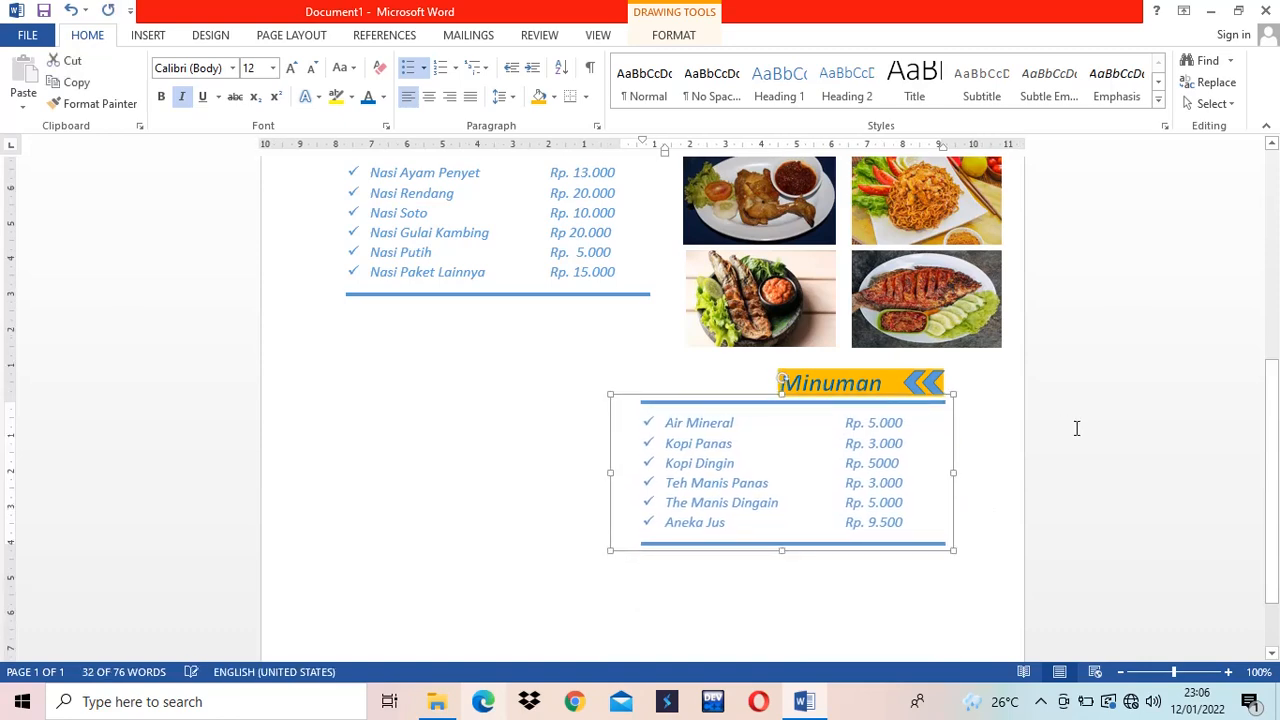
Select all four food pictures and shrink them together slightly.
scroll(1050, 515, "up", 8)
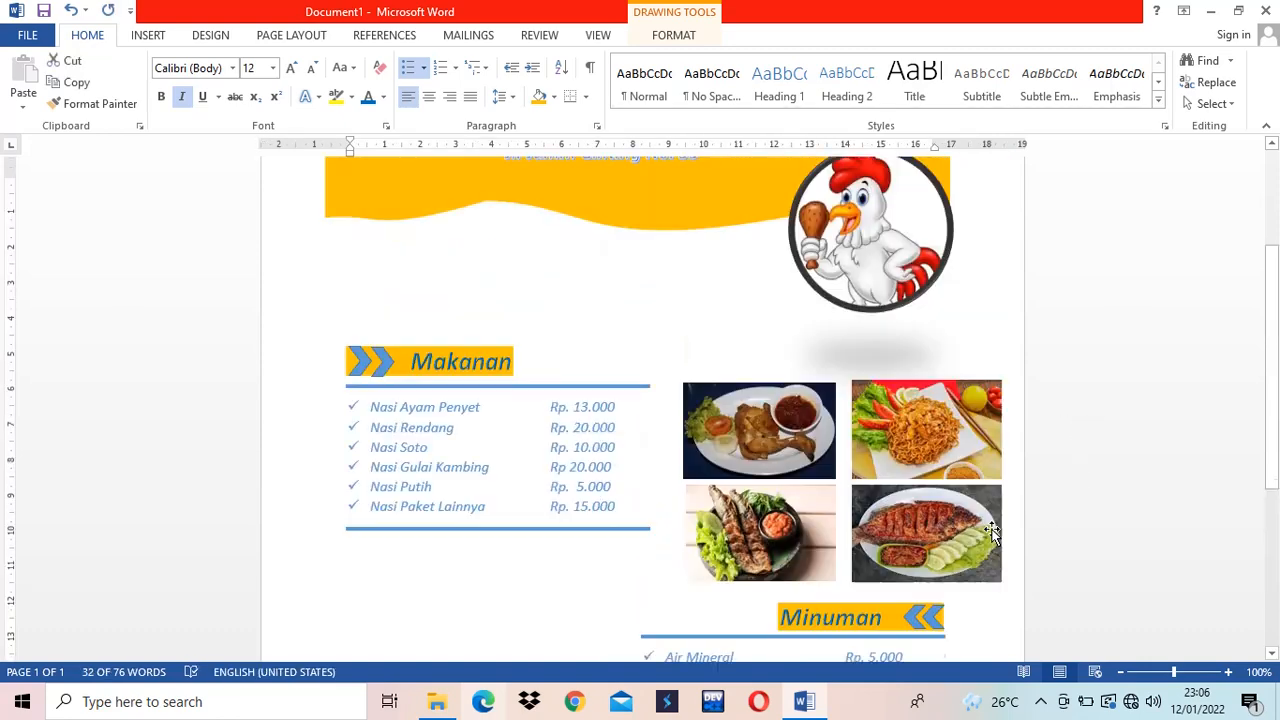
left_click(991, 526)
scroll(991, 526, "down", 4)
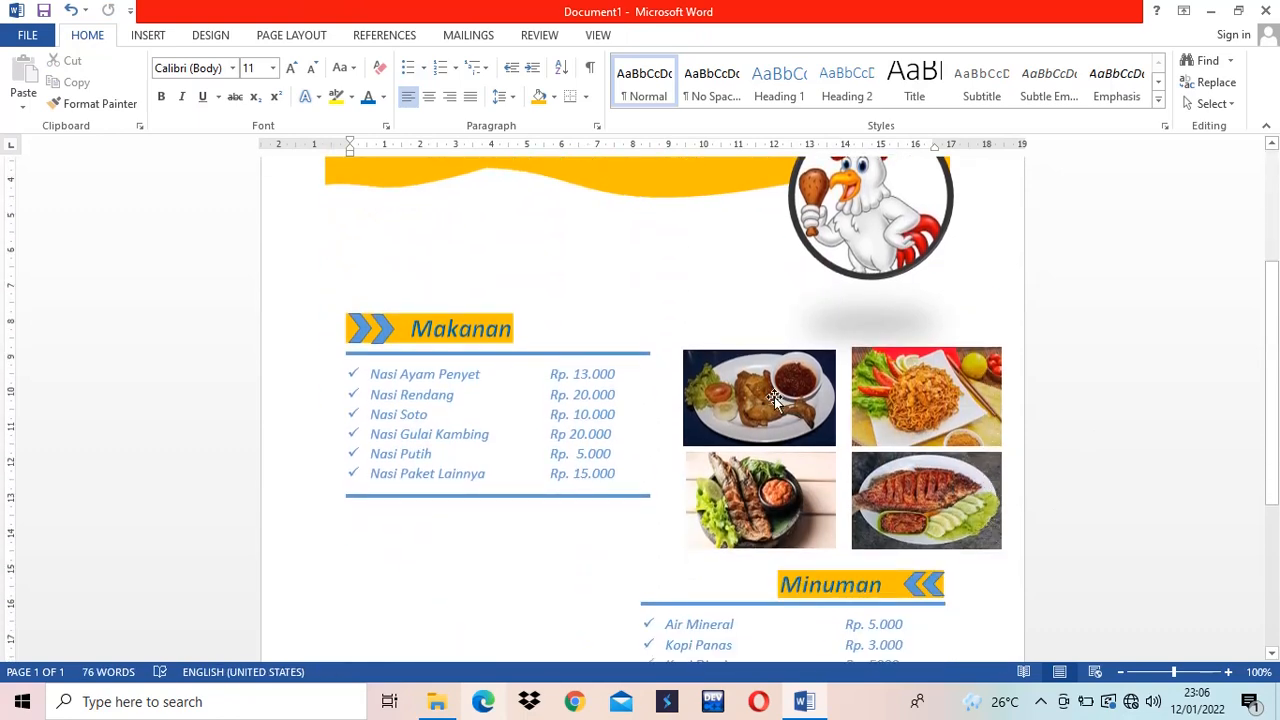
left_click(774, 397)
left_click(929, 403, "ctrl")
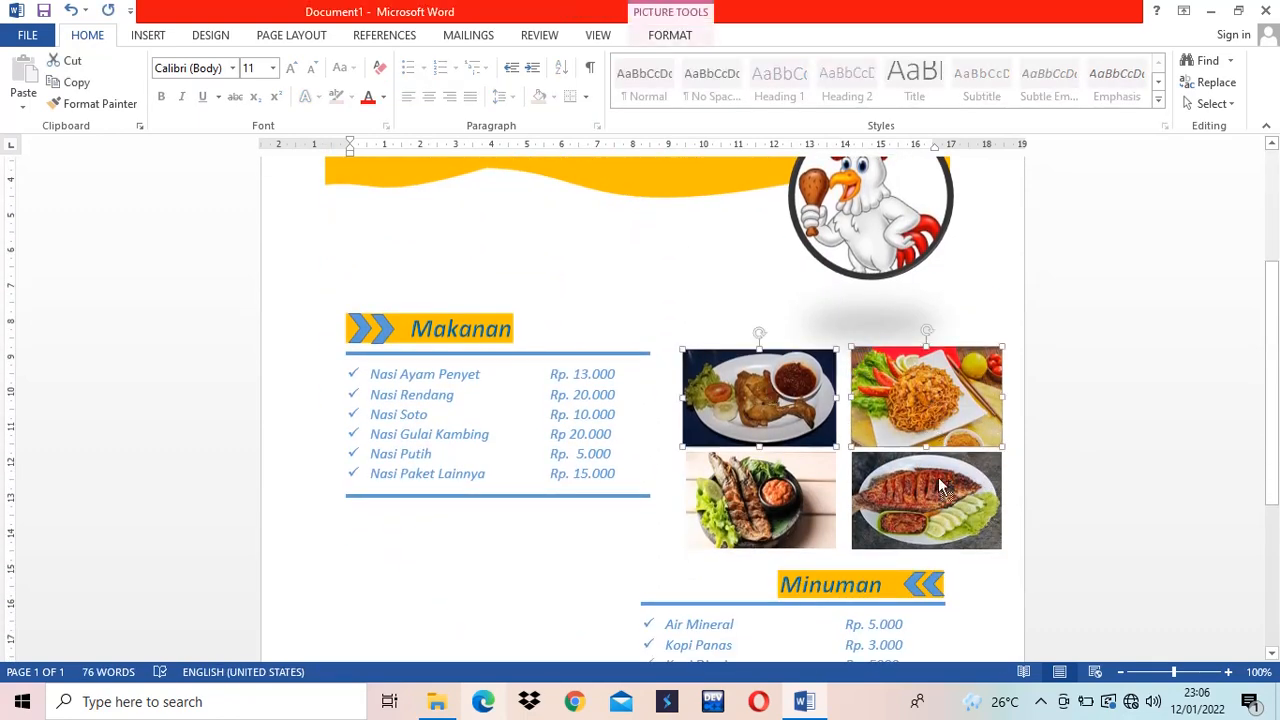
left_click(945, 492, "ctrl")
left_click(765, 522, "ctrl")
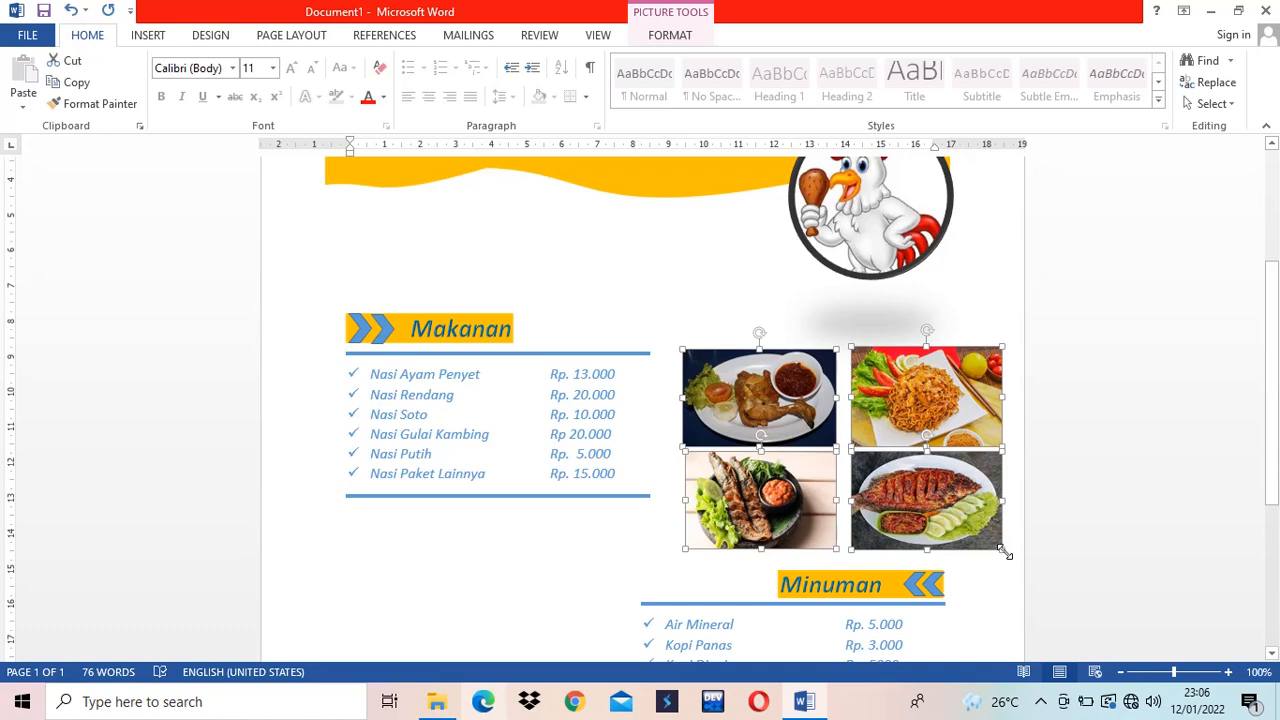
left_click_drag(998, 551, 988, 543)
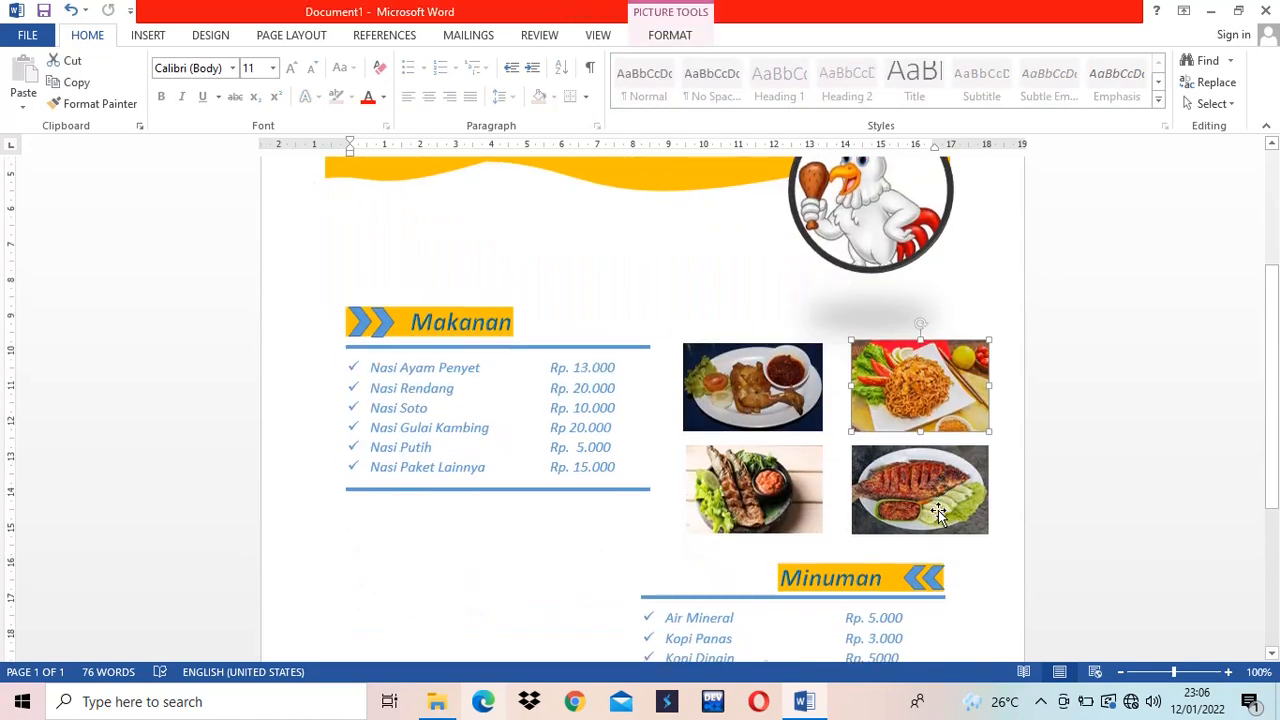
Move the noodle and whole grilled fish pictures left together, leaving only a narrow gap to the left column of pictures.
left_click(917, 459, "ctrl")
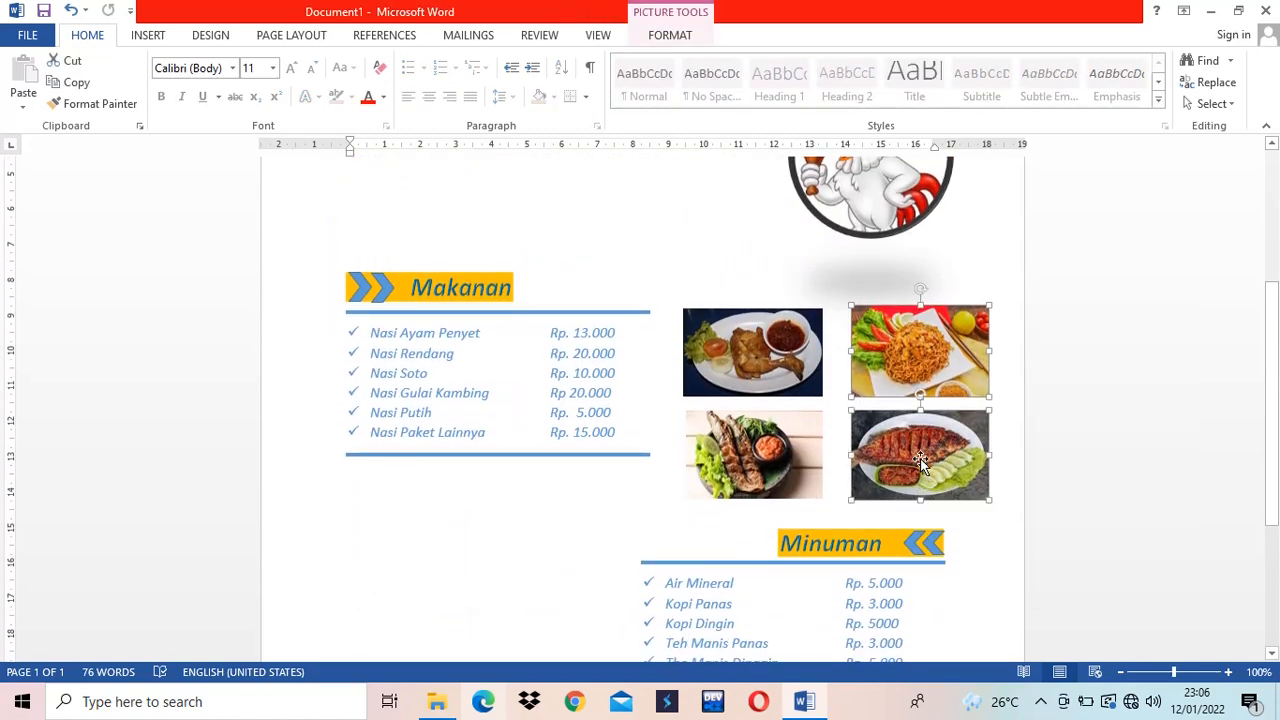
key("Left")
key("Left")
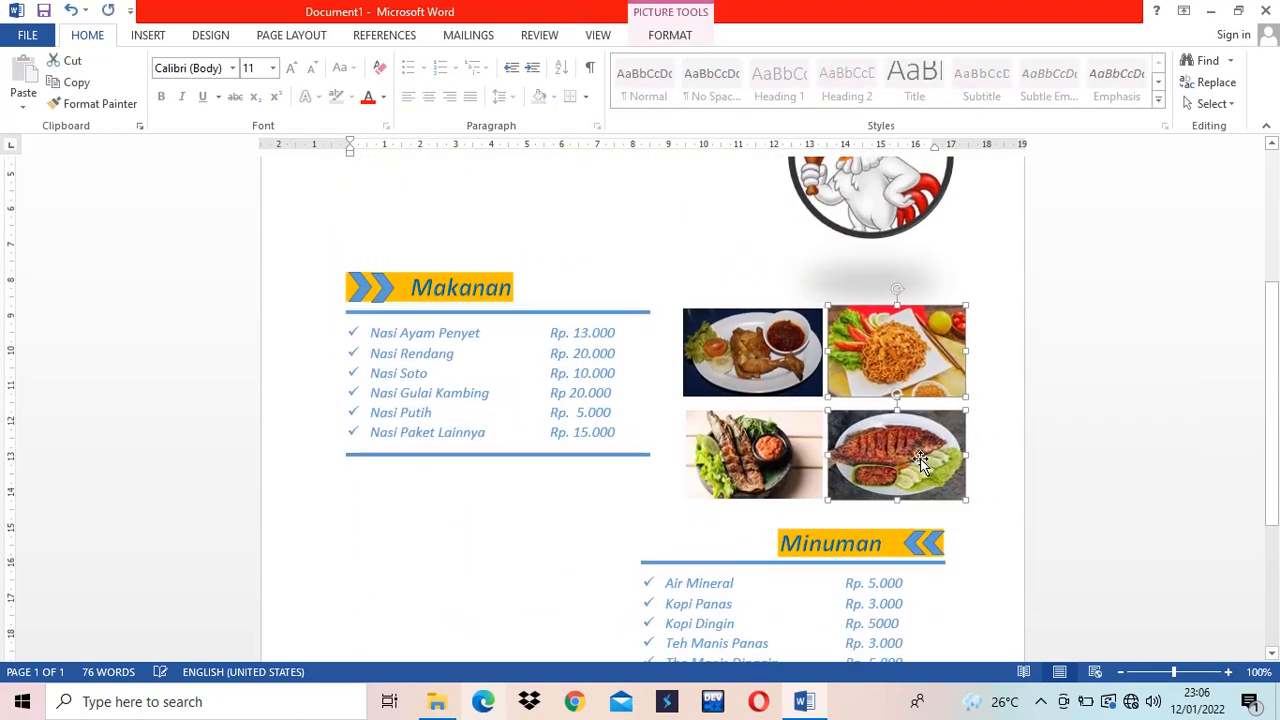
key("Right")
key("Right")
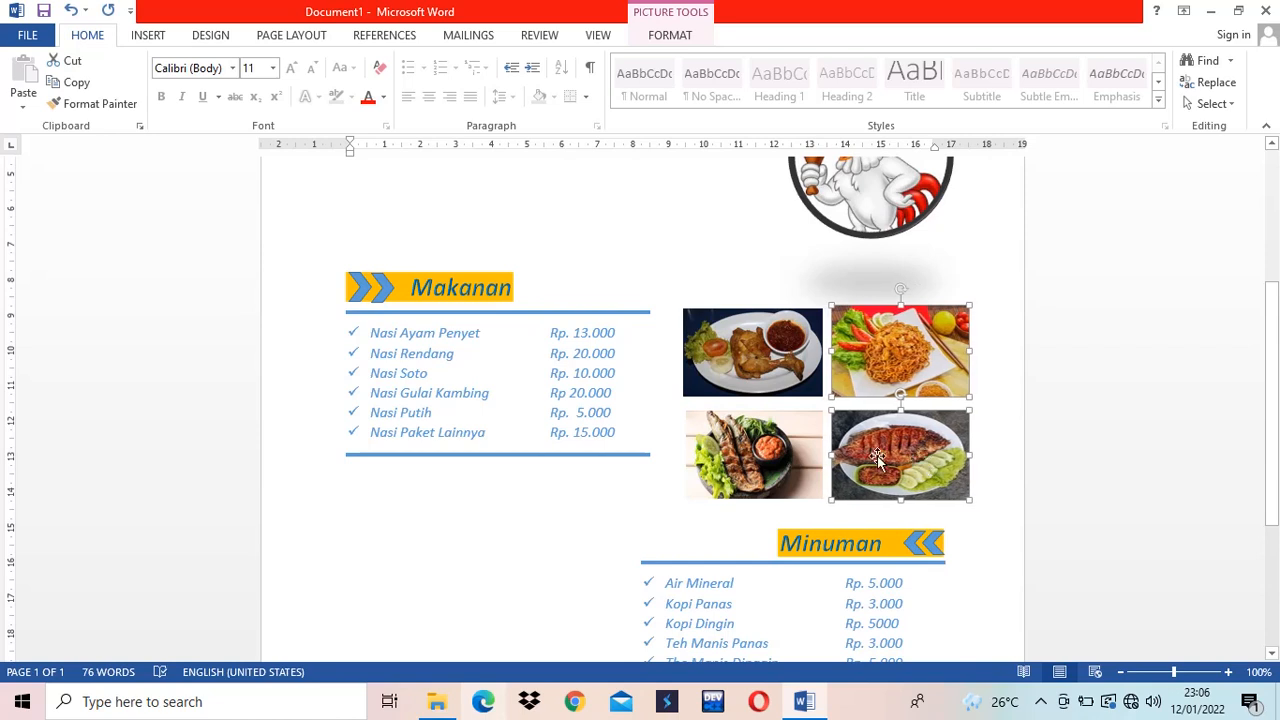
Move the two lower fish pictures up together to narrow the gap below the chicken and noodle pictures.
left_click(805, 470)
left_click(890, 453, "ctrl")
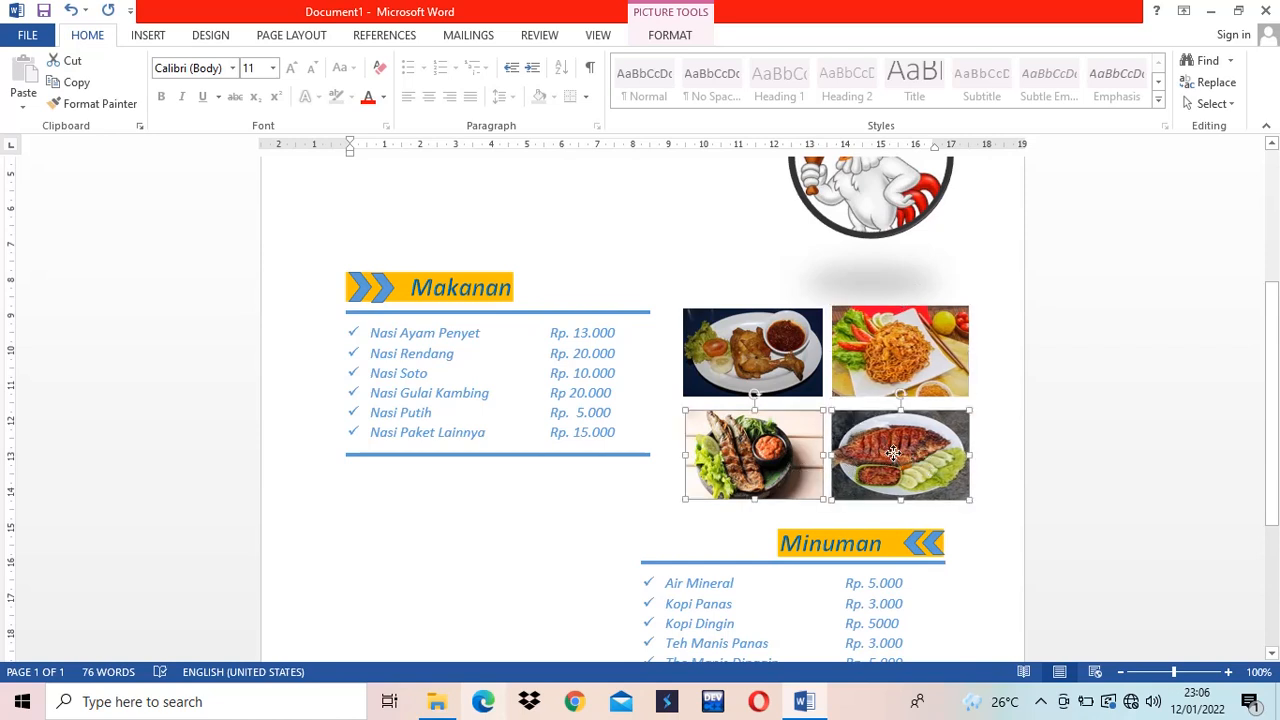
key("Up")
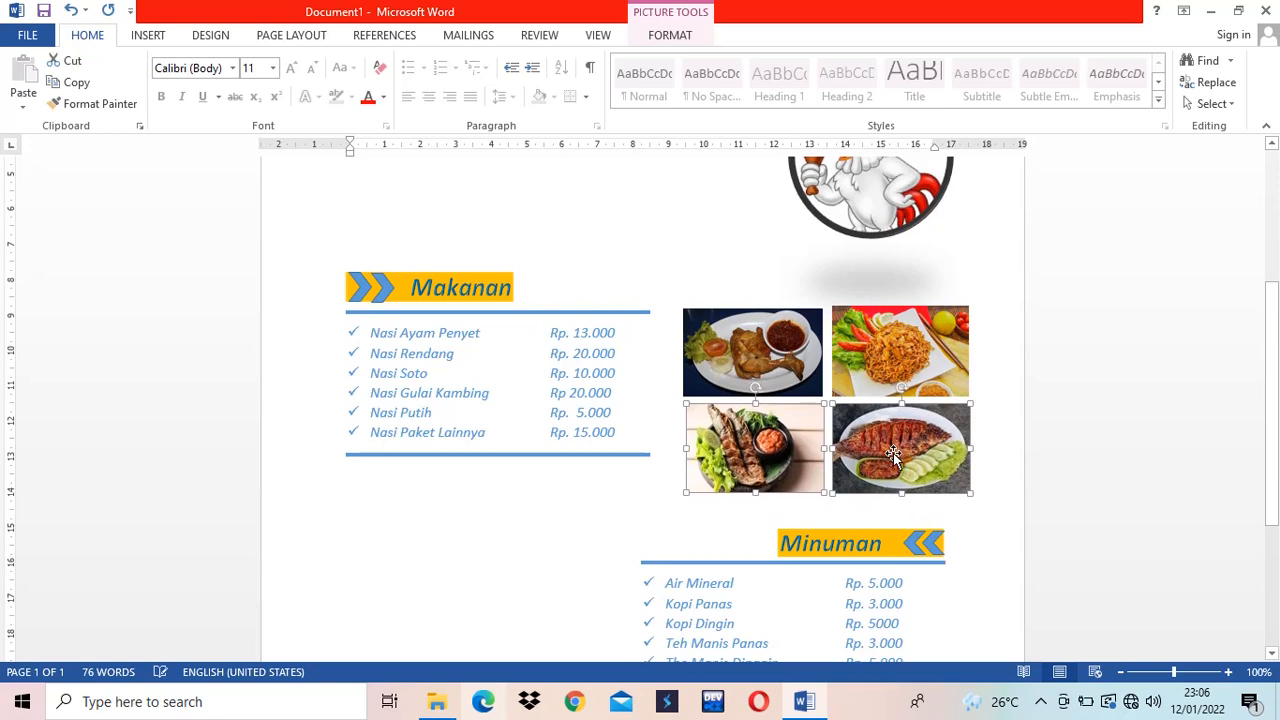
left_click(572, 552)
scroll(600, 472, "up", 2)
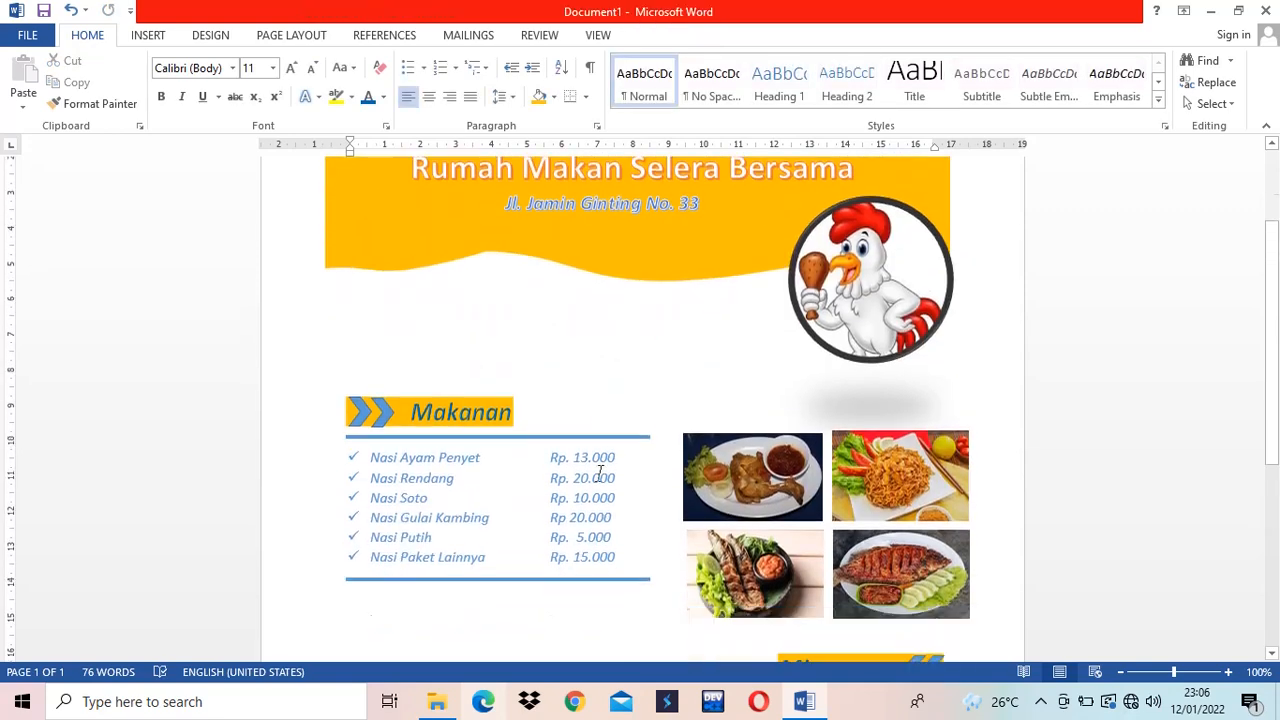
Insert the drink pictures gbr5, gbr6 and gbr7 from the Downloads folder into the document together.
scroll(600, 472, "down", 5)
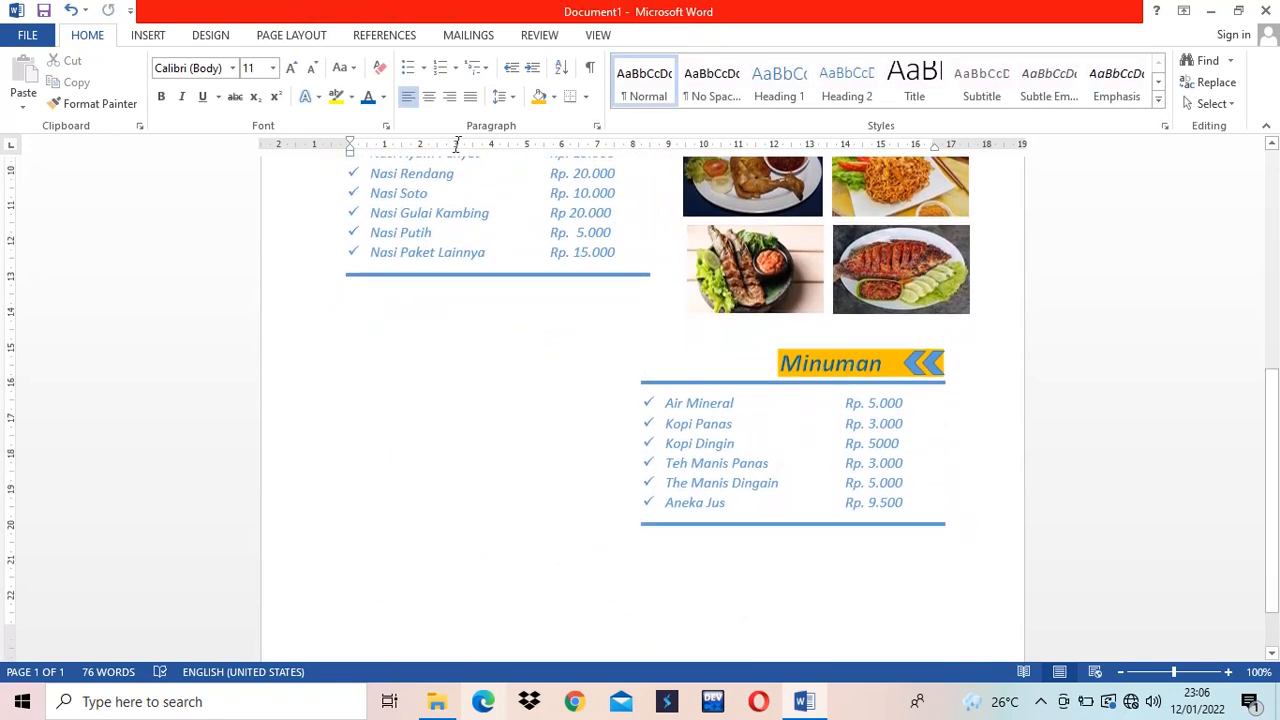
left_click(148, 35)
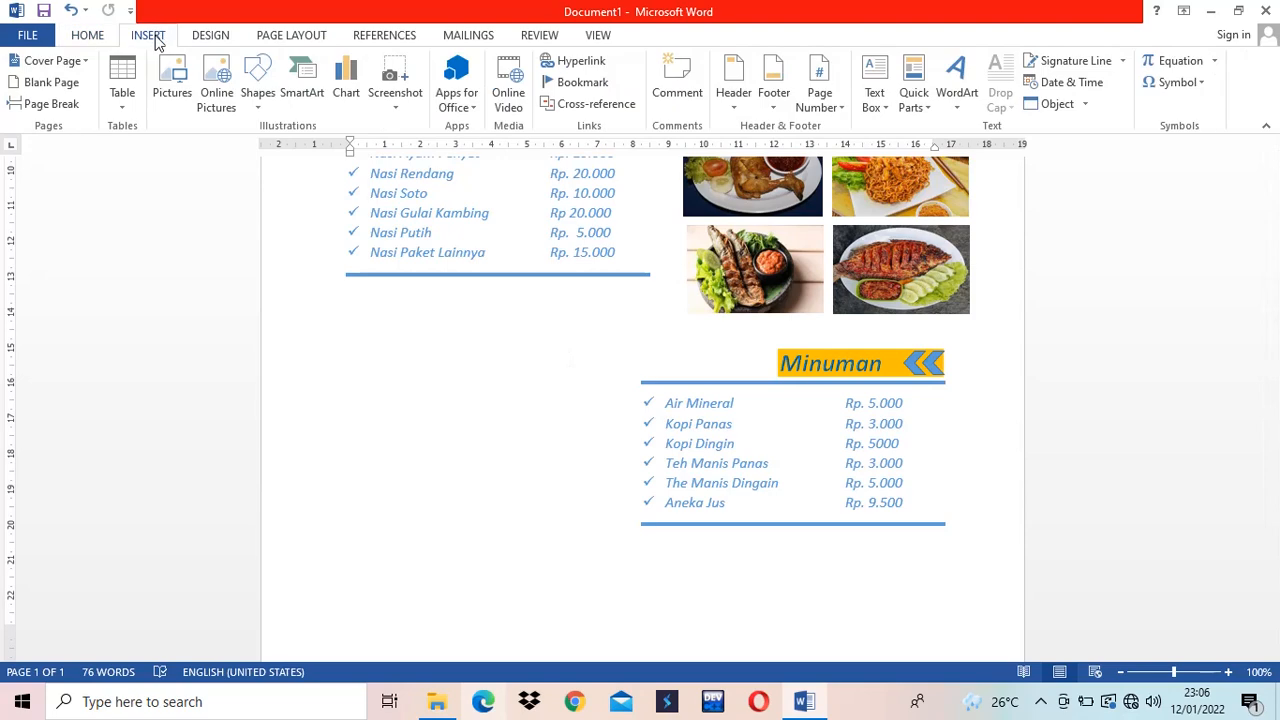
left_click(172, 100)
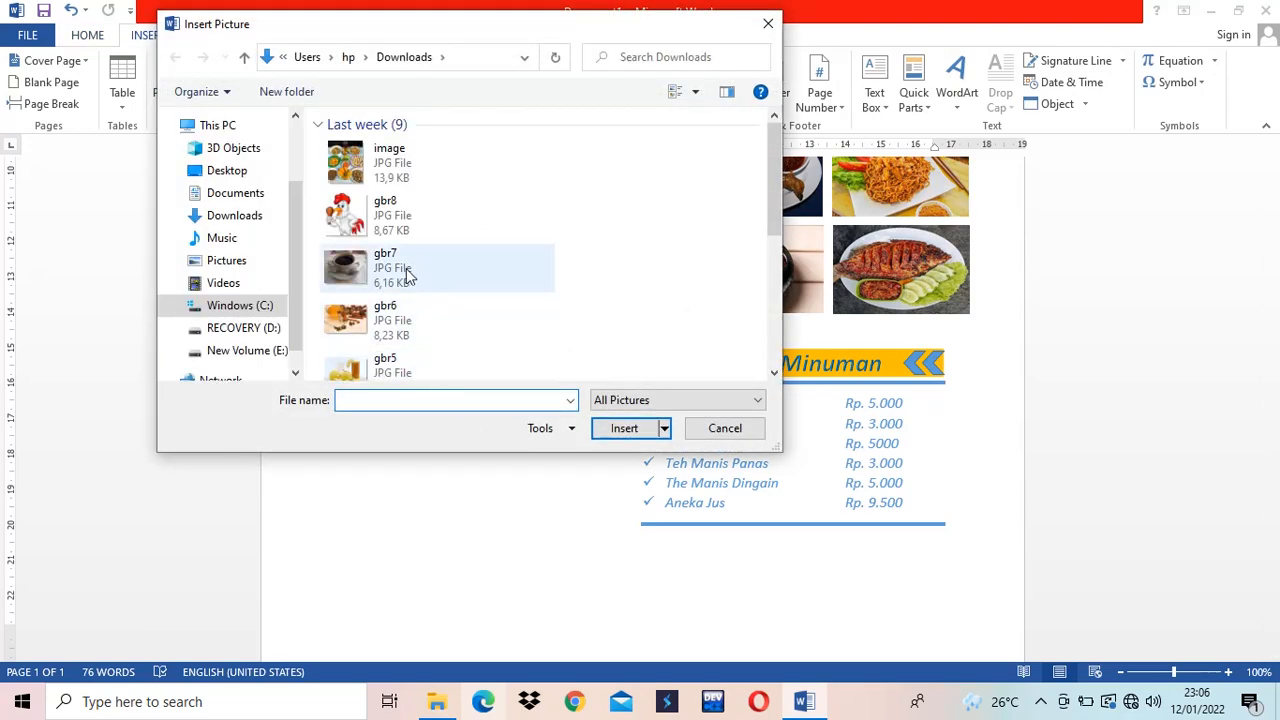
left_click(405, 276)
scroll(435, 310, "down", 2)
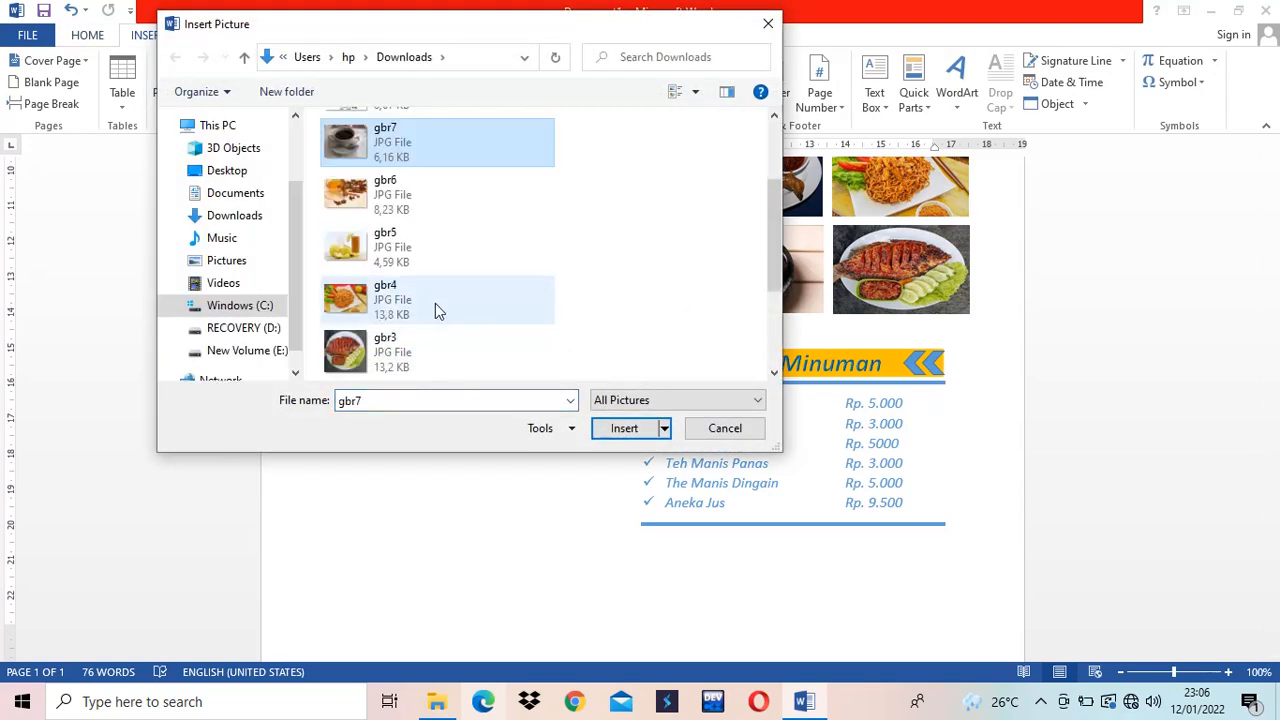
left_click(408, 260, "ctrl")
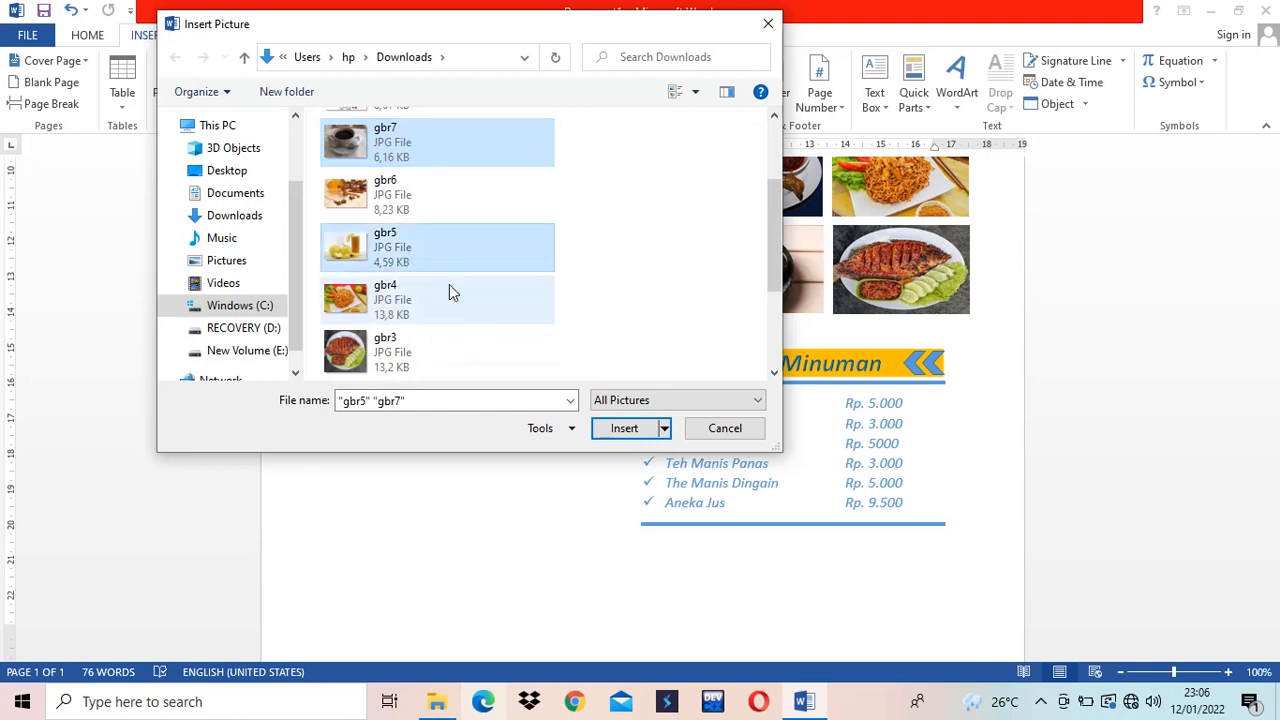
scroll(449, 288, "down", 3)
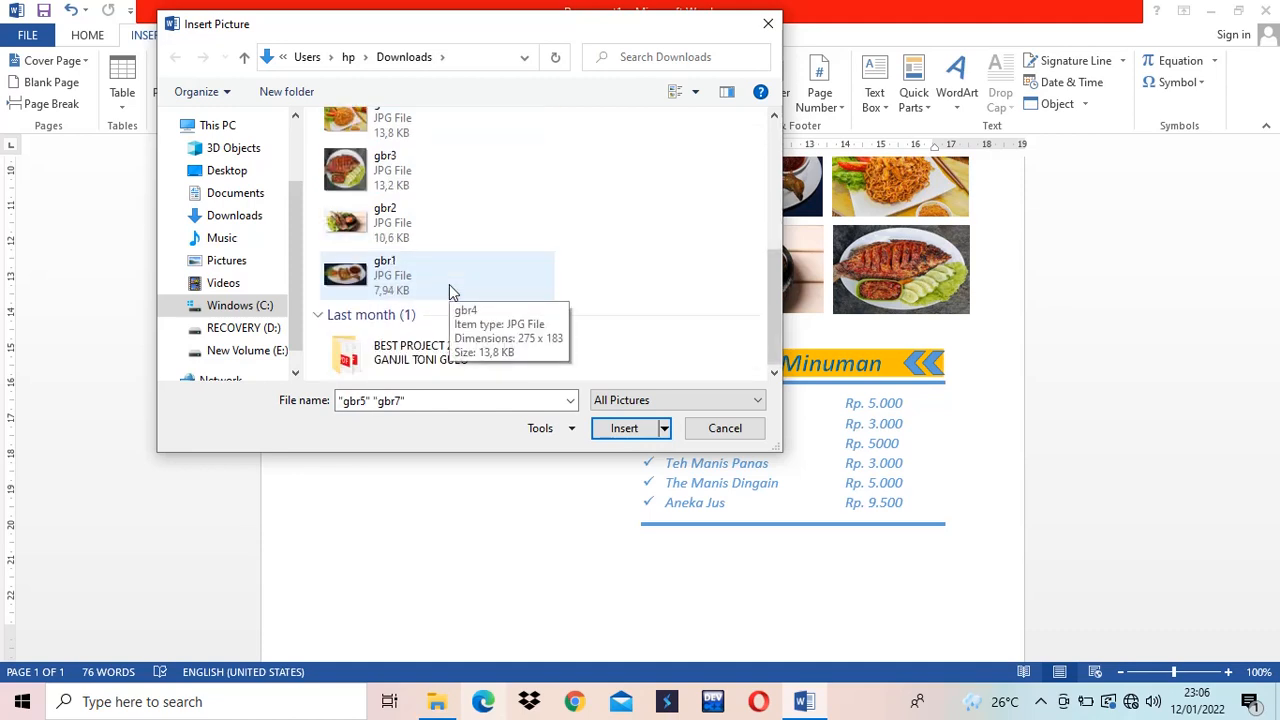
scroll(449, 288, "up", 3)
scroll(670, 228, "up", 2)
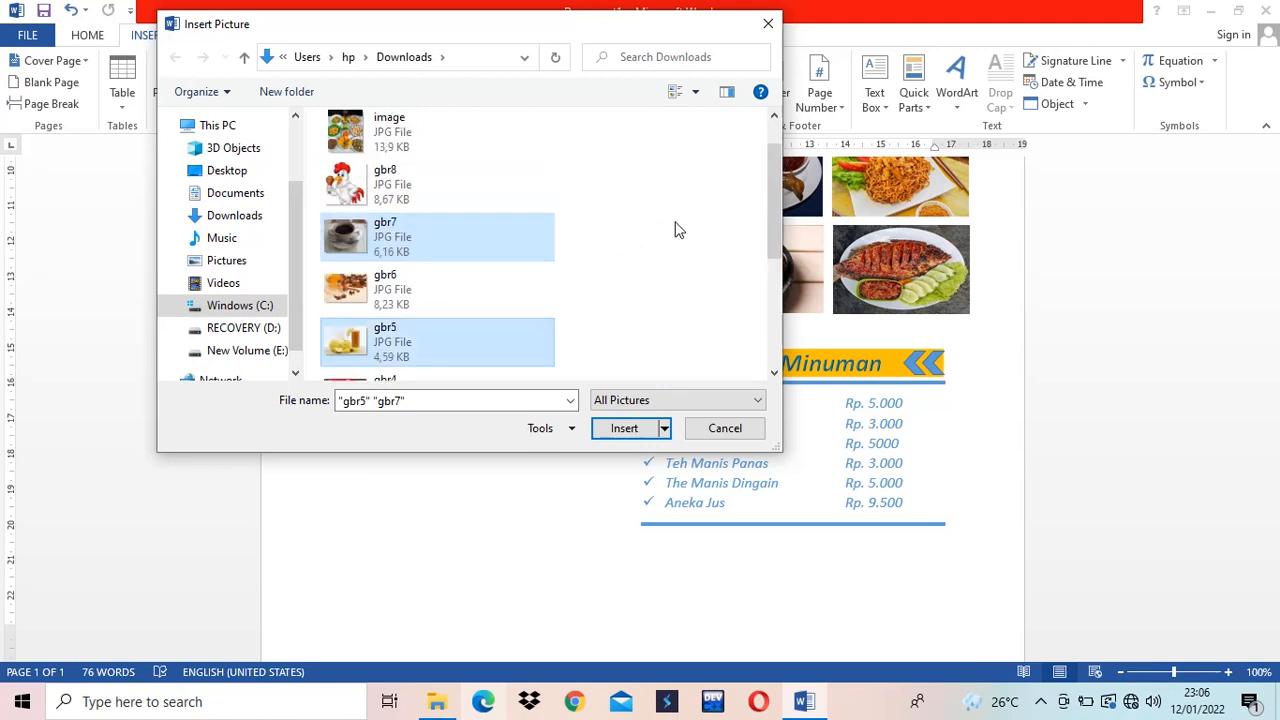
left_click(419, 288, "ctrl")
scroll(600, 240, "down", 4)
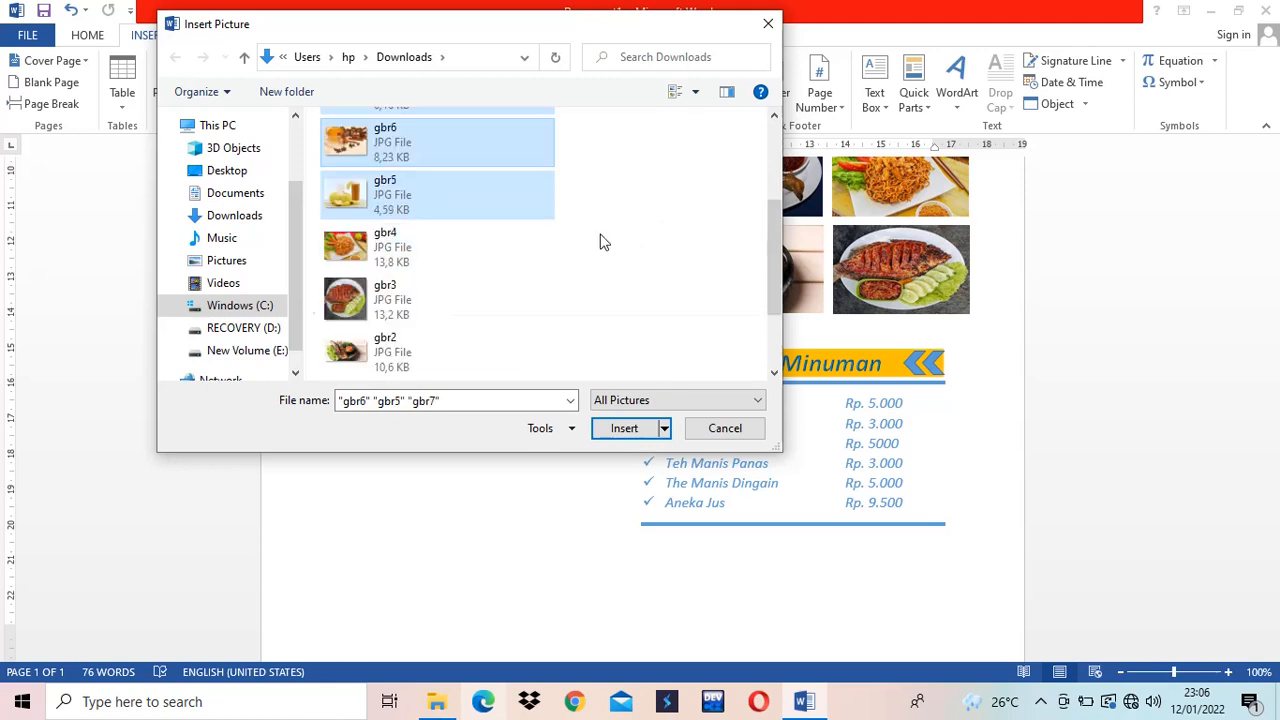
scroll(600, 240, "up", 2)
left_click_drag(773, 271, 777, 180)
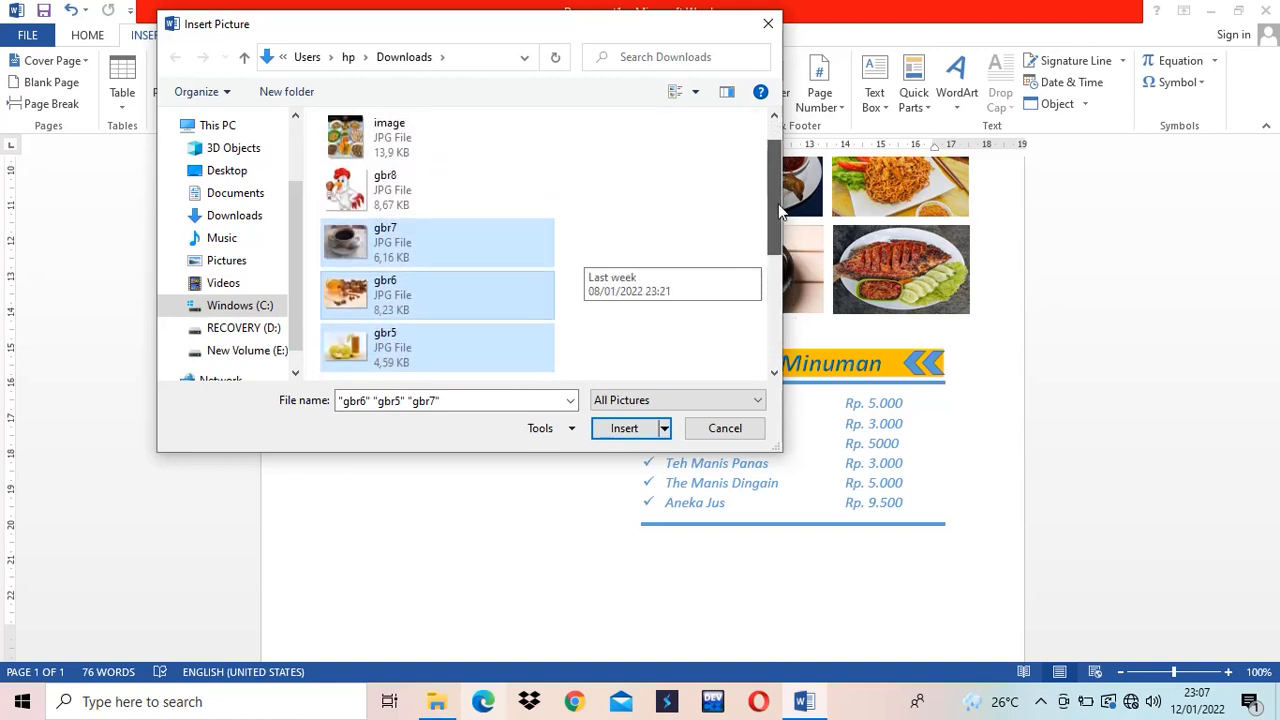
left_click(624, 428)
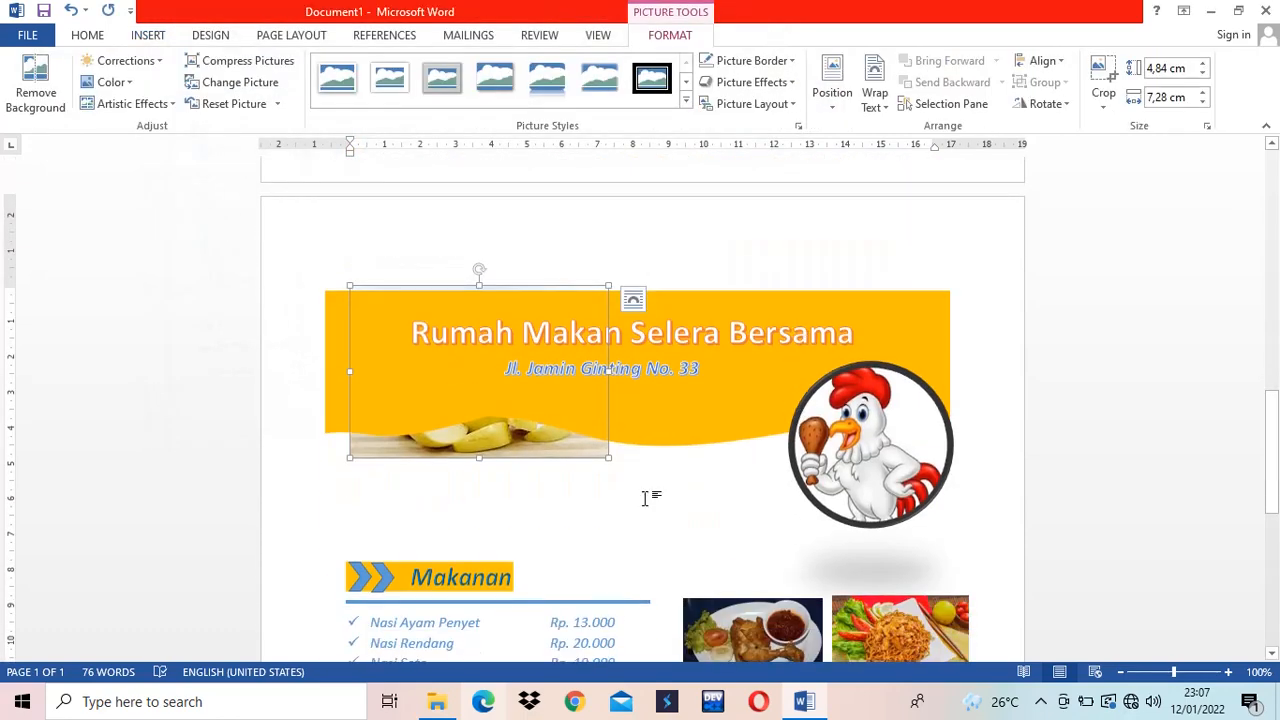
Set the apple juice picture's text wrapping to In Front of Text and move it right, off the other inserted drink pictures.
right_click(532, 436)
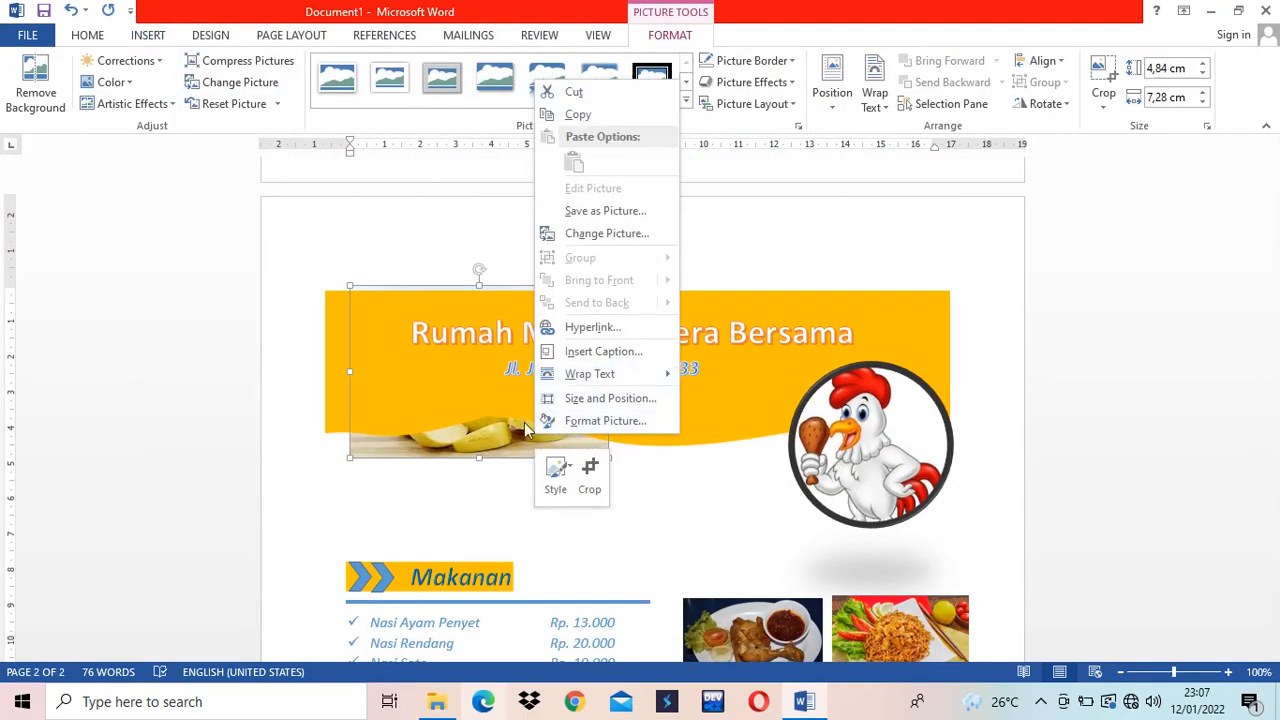
left_click(511, 443)
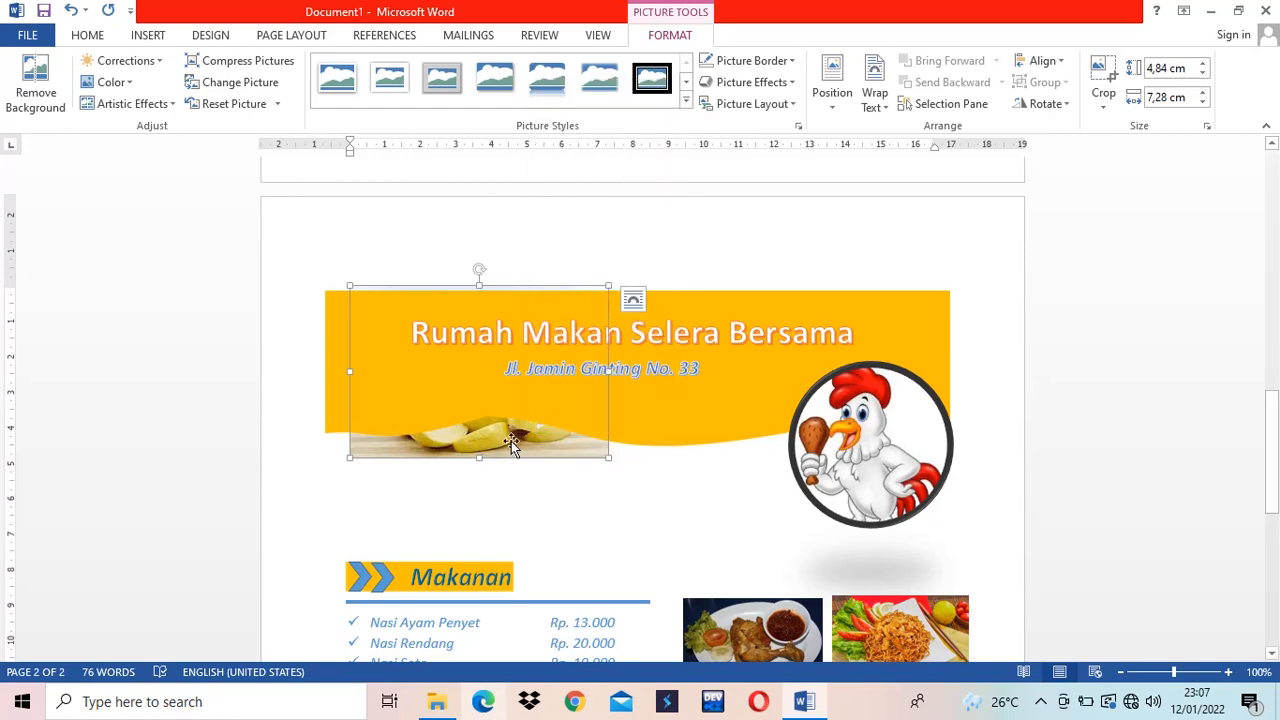
left_click(632, 298)
left_click(771, 462)
scroll(628, 371, "up", 5)
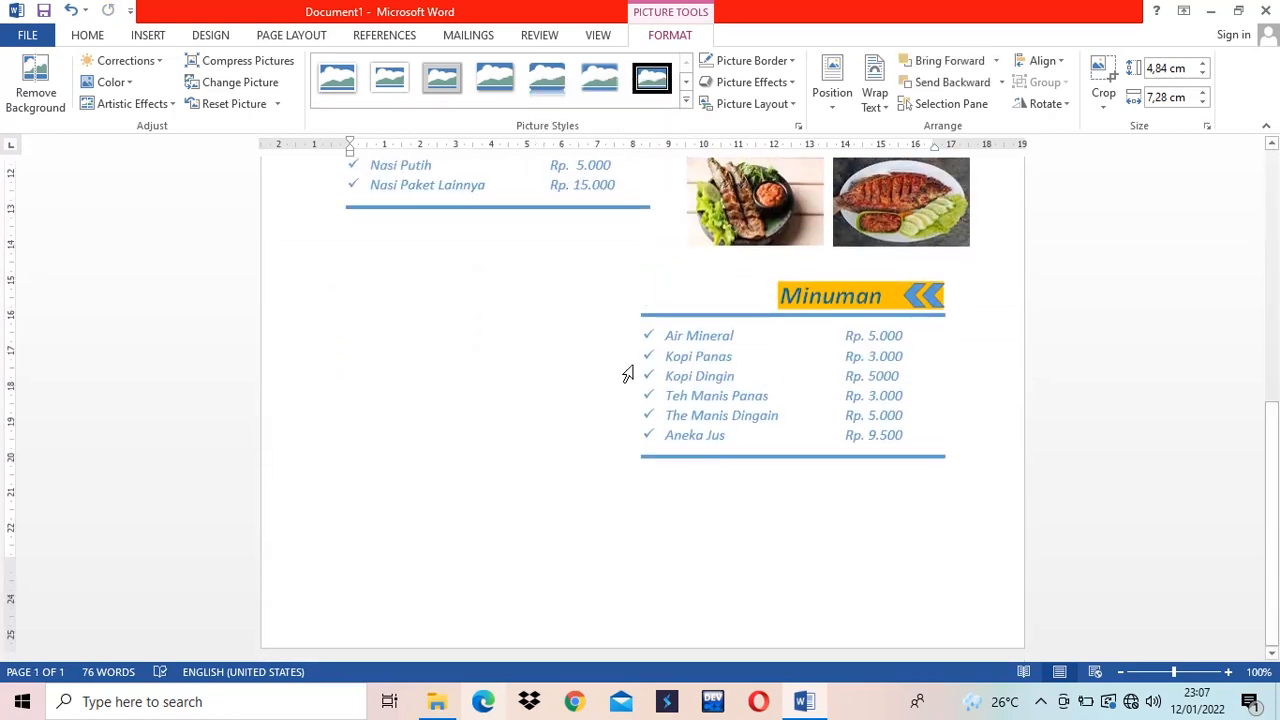
scroll(635, 376, "up", 5)
left_click_drag(524, 341, 842, 388)
Set the coffee picture's text wrapping to In Front of Text and move it right, over the apple juice picture.
left_click(543, 428)
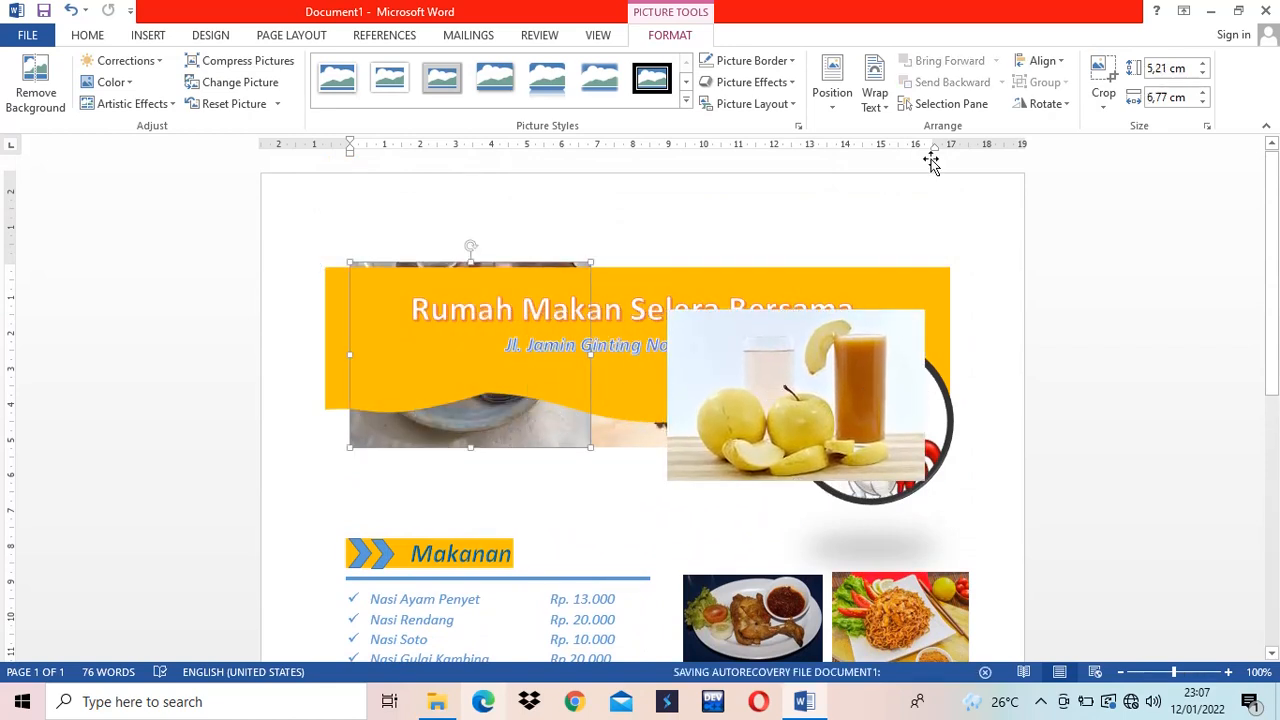
right_click(517, 429)
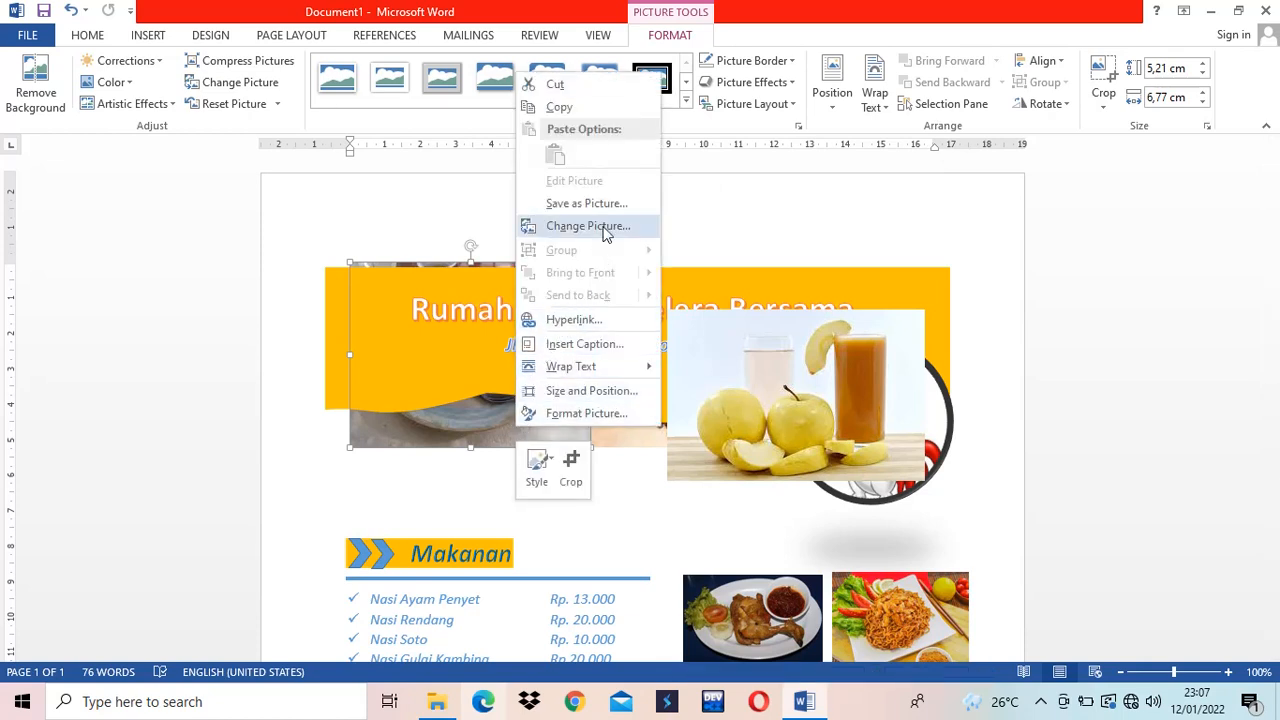
left_click(432, 432)
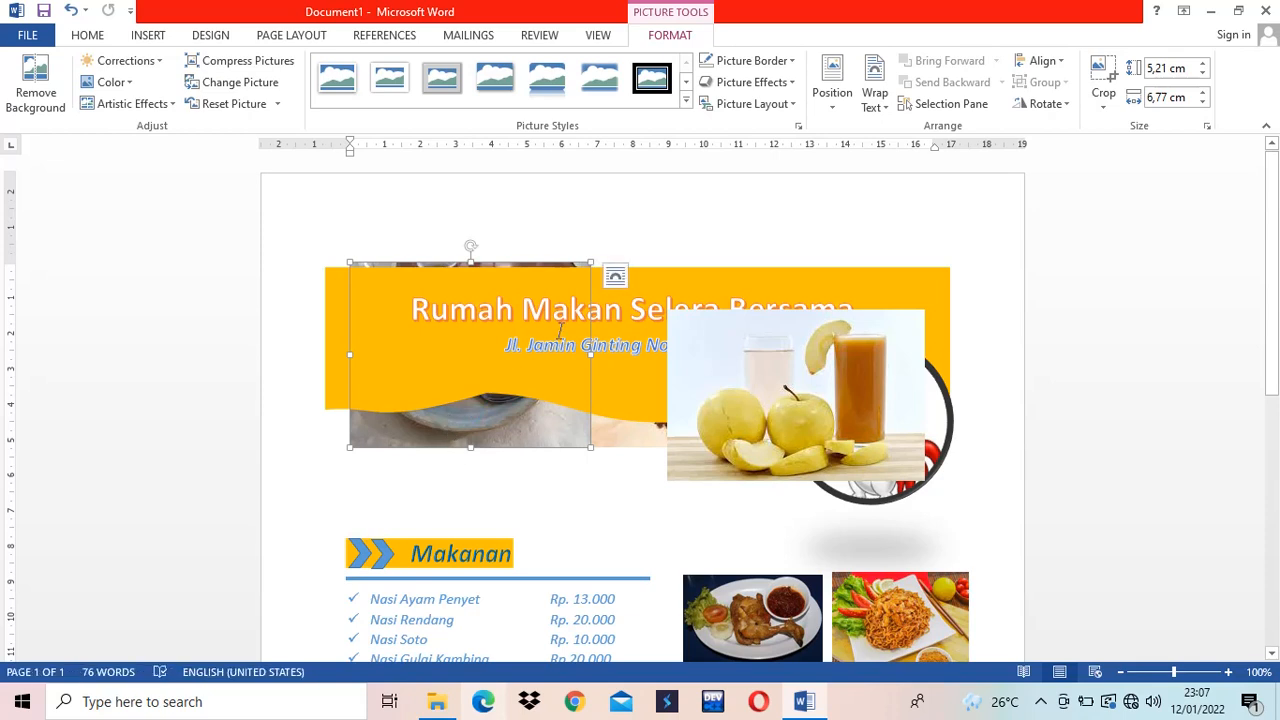
left_click(615, 275)
left_click(754, 440)
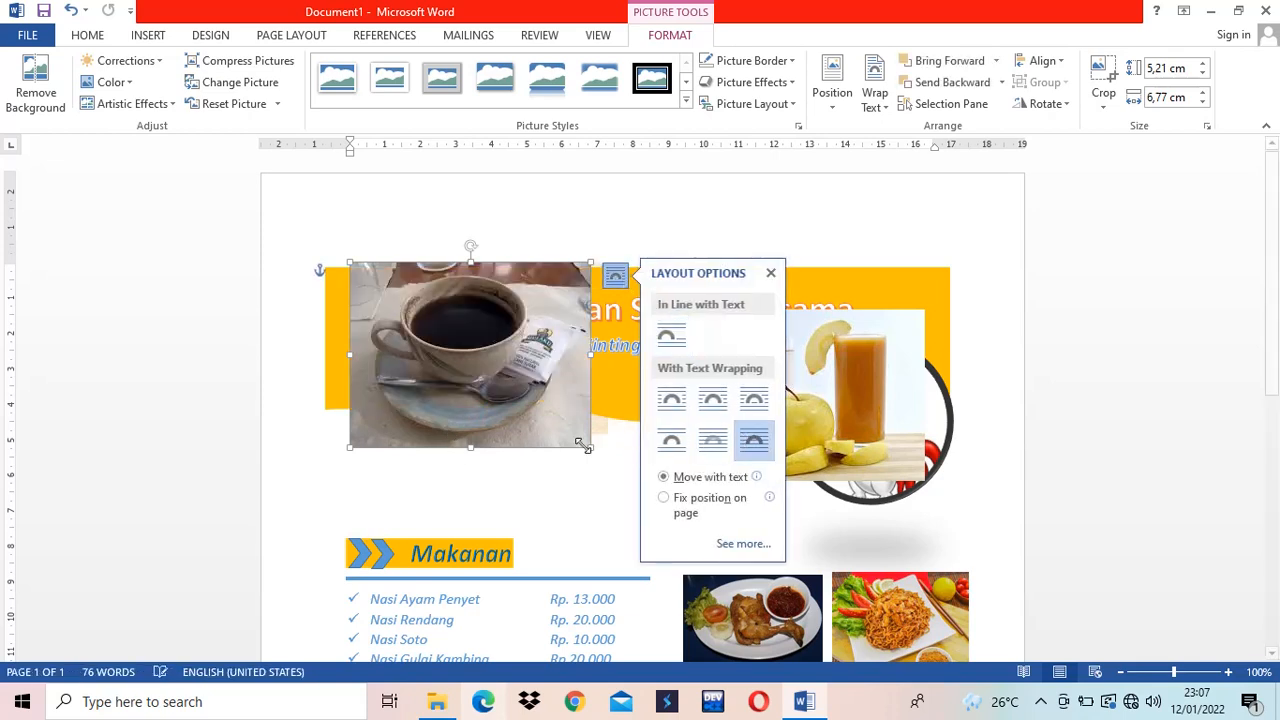
left_click_drag(518, 434, 786, 444)
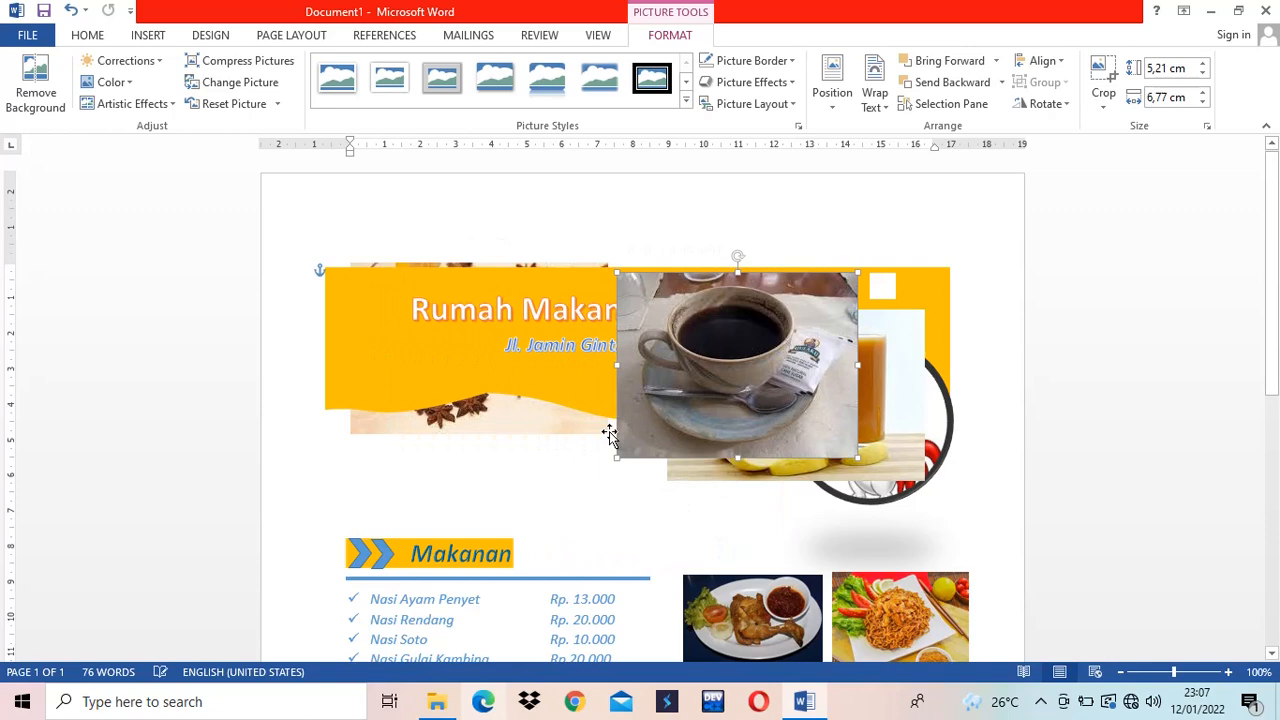
Set the text wrapping of the tea and spices picture to In Front of Text.
left_click(527, 428)
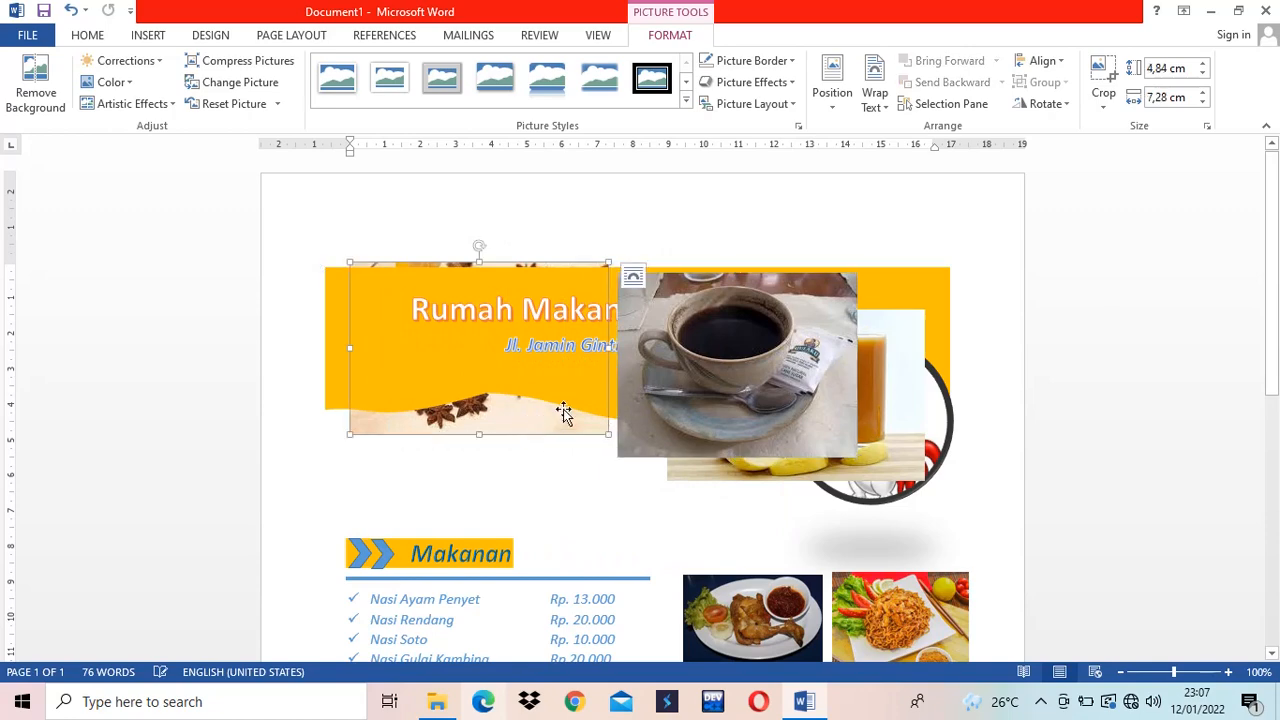
left_click(633, 276)
left_click(778, 440)
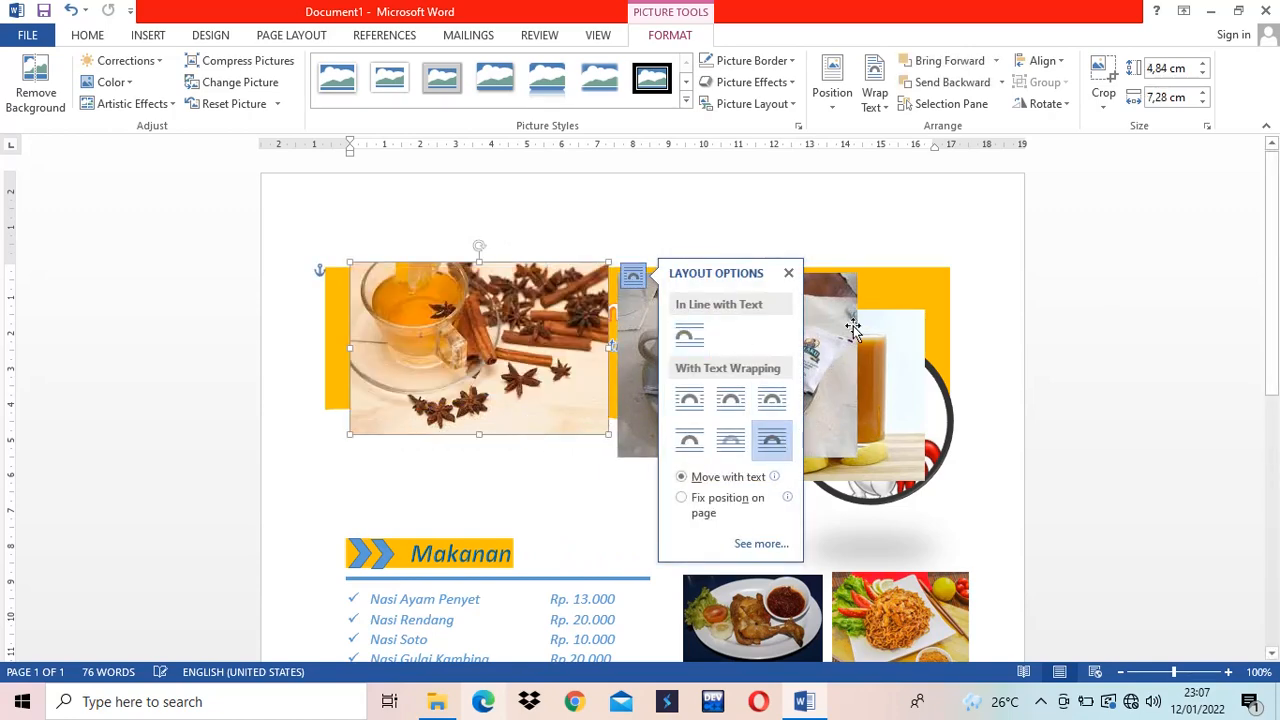
Shrink the tea picture to about 2,49 by 3,94 cm and place it in the empty space below the Makanan list.
scroll(820, 337, "down", 3)
left_click_drag(563, 249, 793, 483)
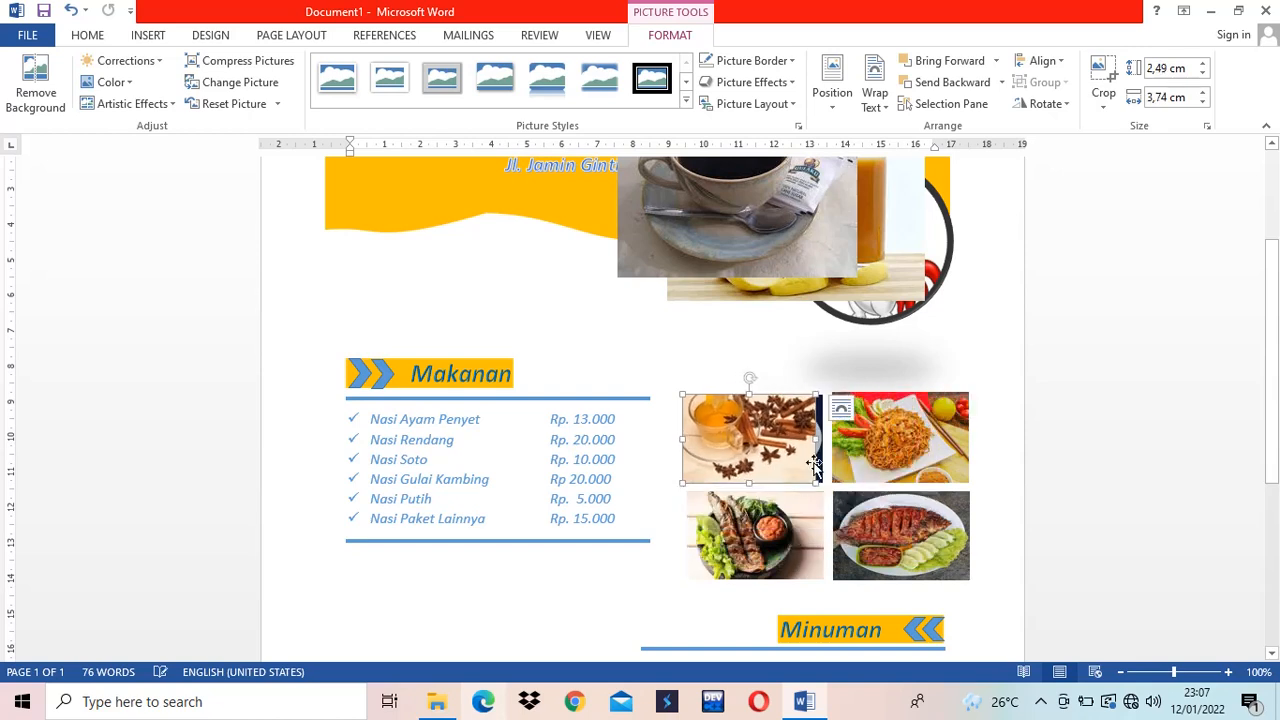
left_click_drag(815, 439, 421, 434)
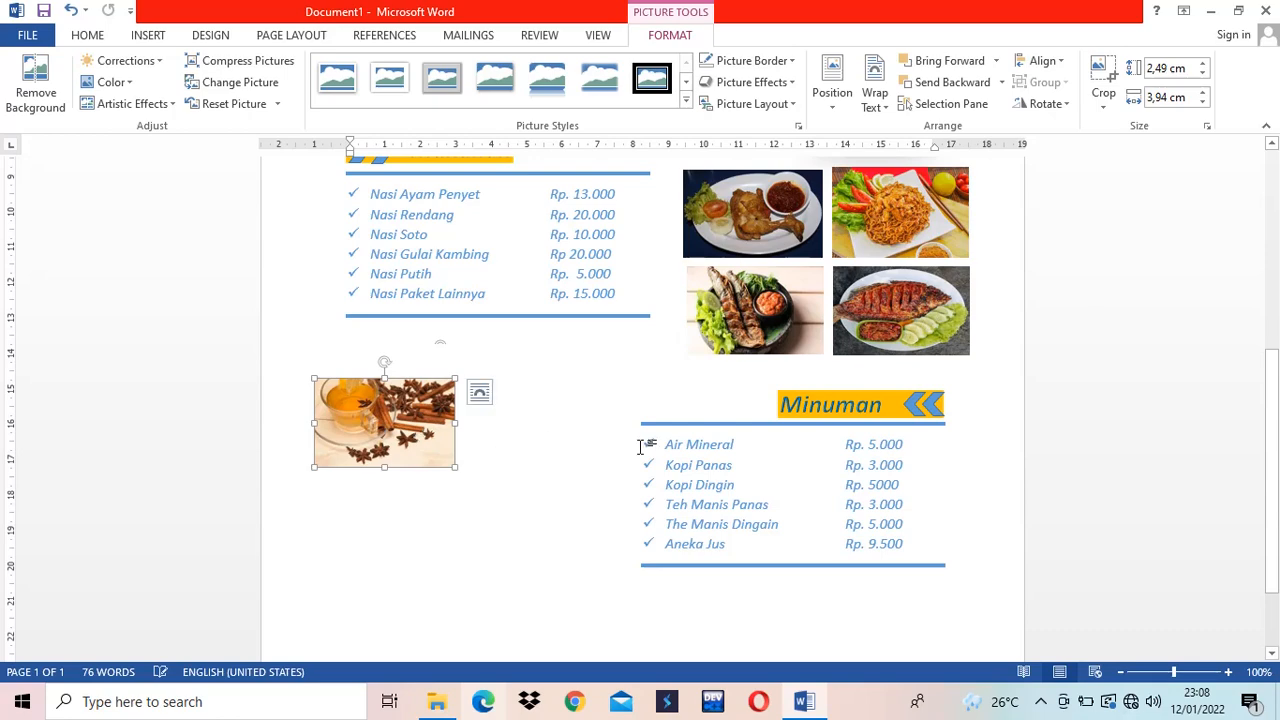
Move the coffee and apple juice pictures from the header down to the area beside the Minuman list.
scroll(640, 445, "up", 3)
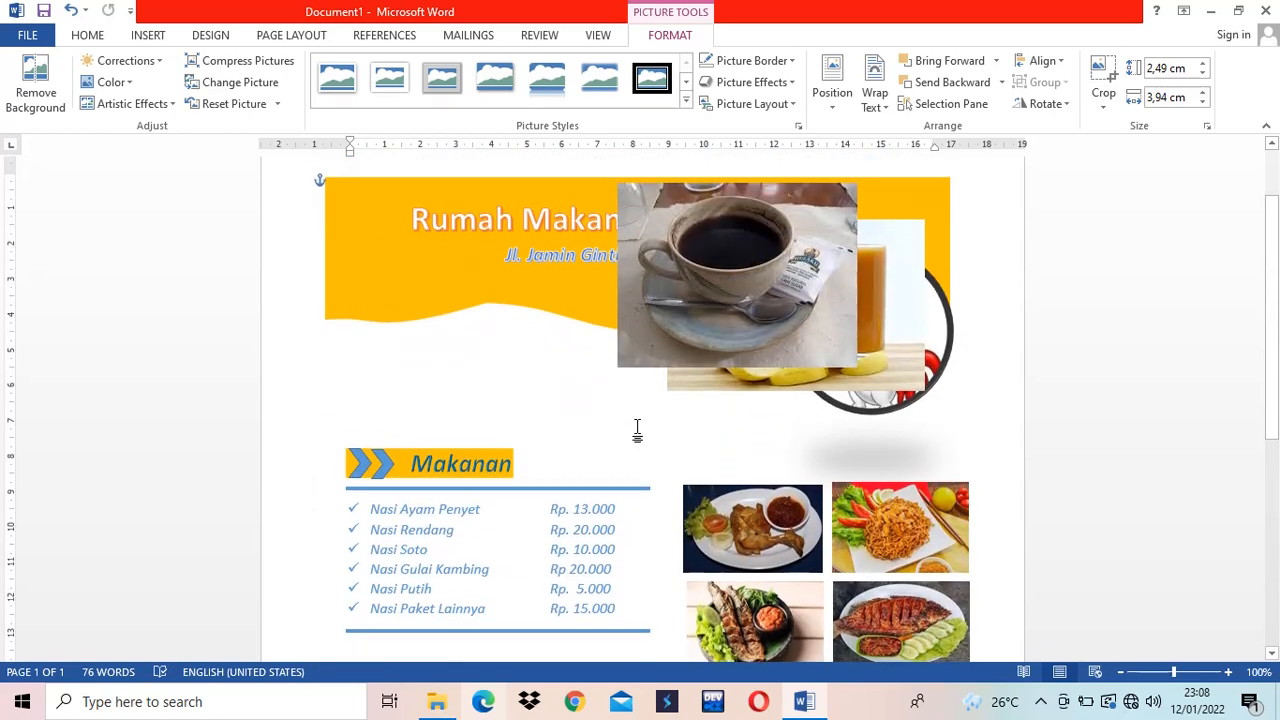
left_click(697, 283)
left_click_drag(735, 271, 533, 614)
scroll(532, 614, "down", 5)
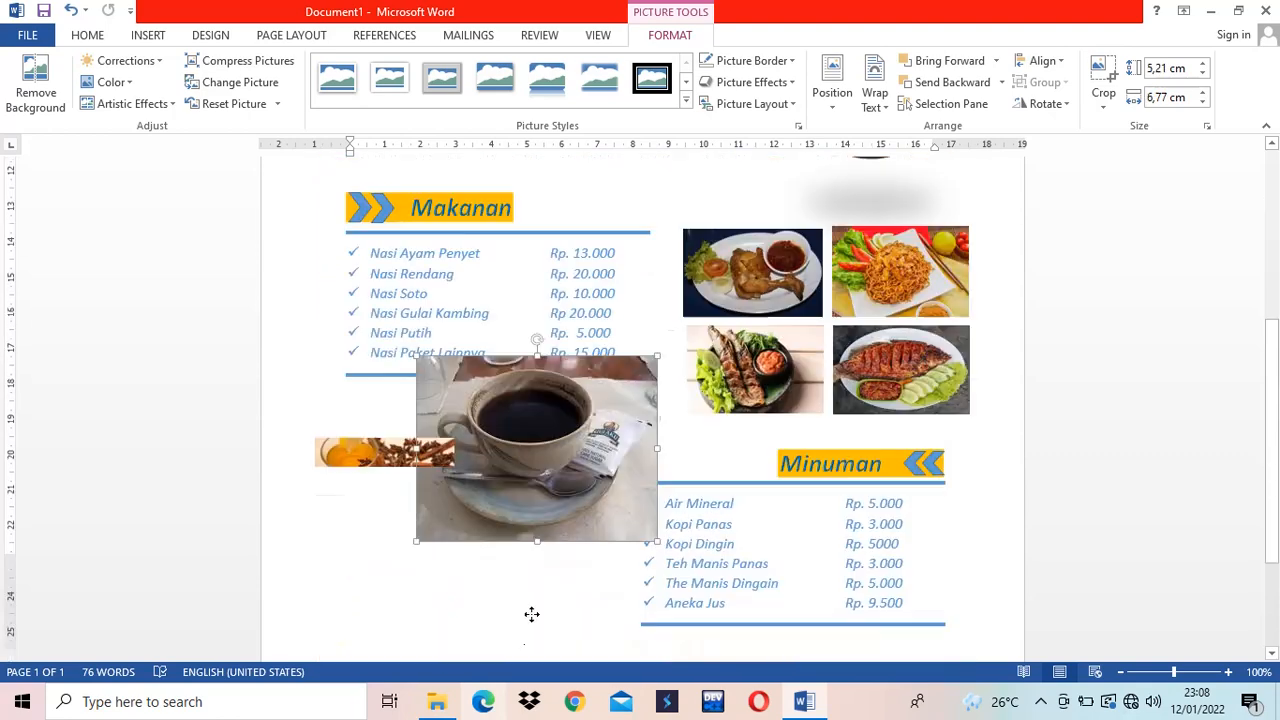
scroll(697, 425, "up", 5)
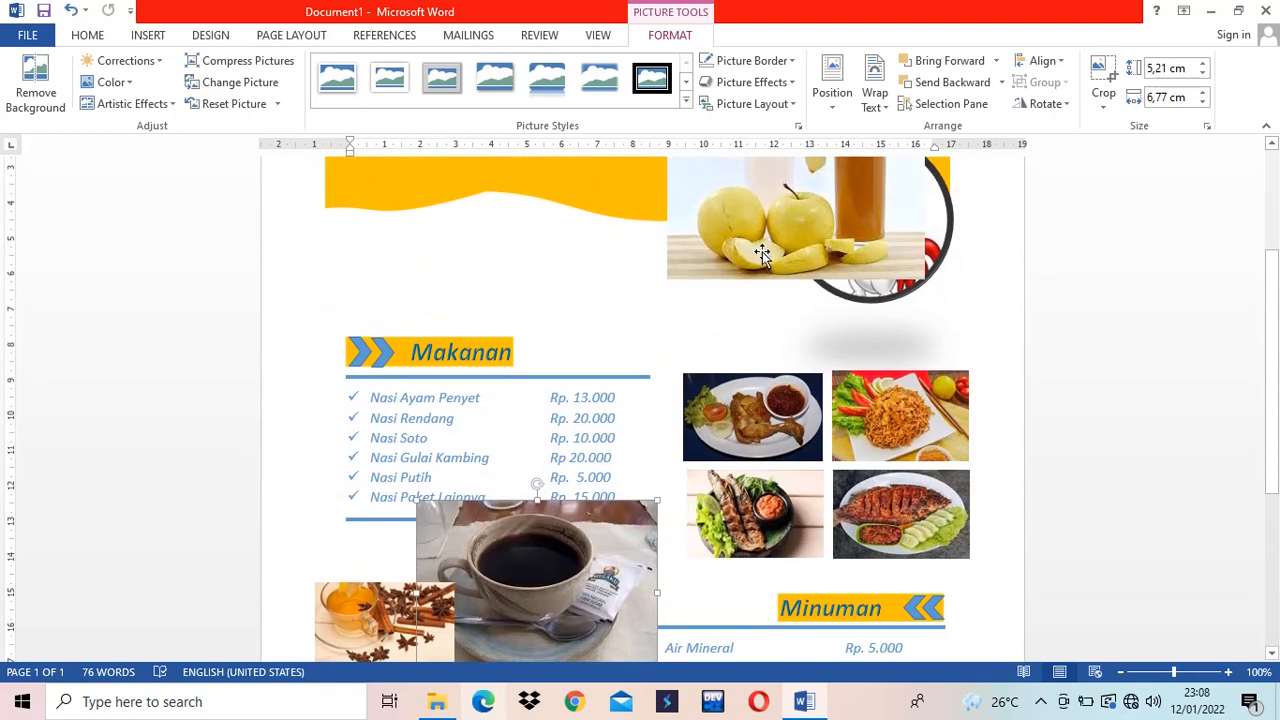
scroll(697, 415, "down", 2)
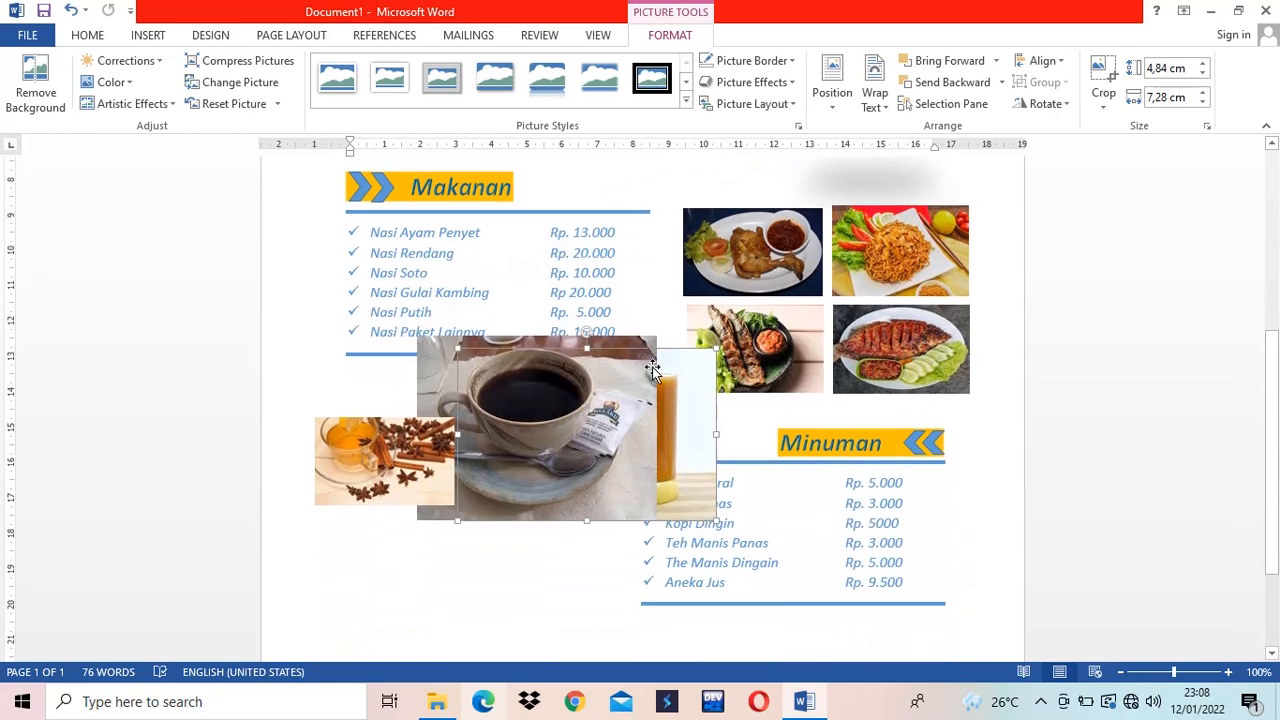
Move the apple juice picture aside over the food pictures and place the tea picture just left of the Minuman list.
left_click_drag(609, 449, 1022, 362)
left_click_drag(670, 444, 811, 406)
left_click_drag(437, 453, 600, 498)
Shrink the coffee picture to the tea picture's size, about 2,49 by 3,94 cm, and place it directly left of the tea picture.
left_click_drag(904, 361, 560, 528)
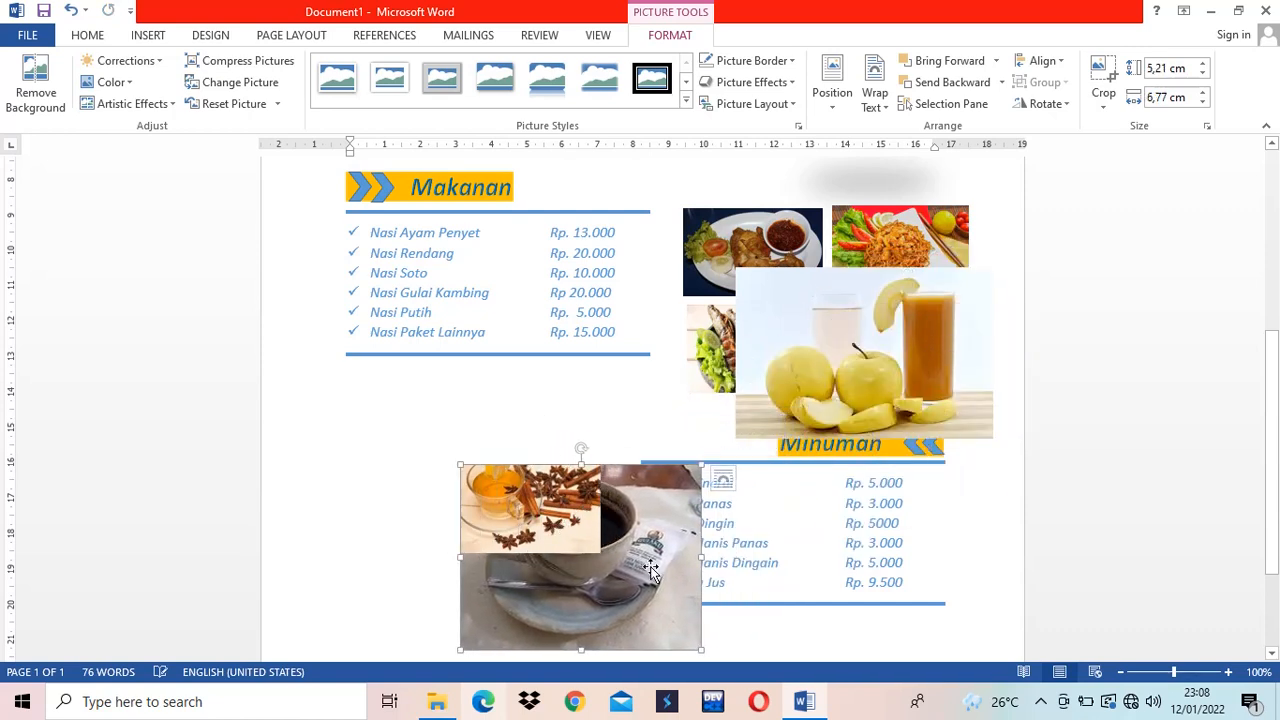
left_click_drag(700, 647, 611, 500)
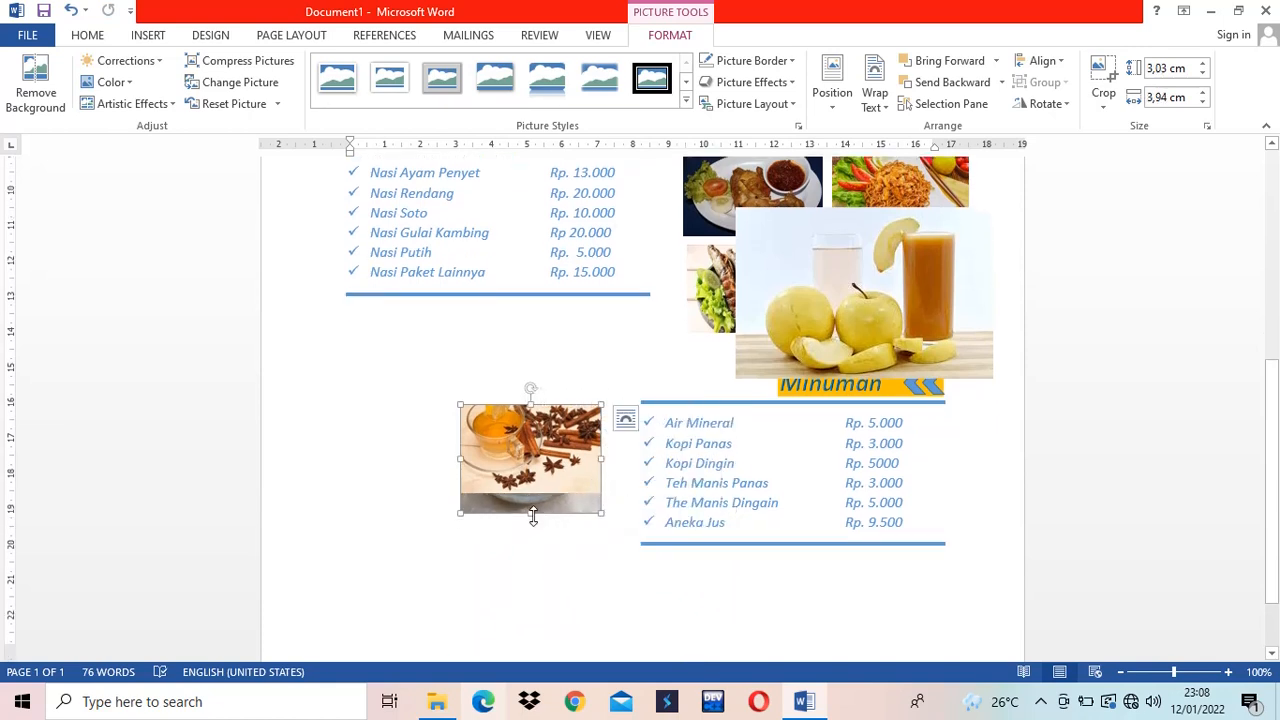
left_click_drag(530, 516, 397, 458)
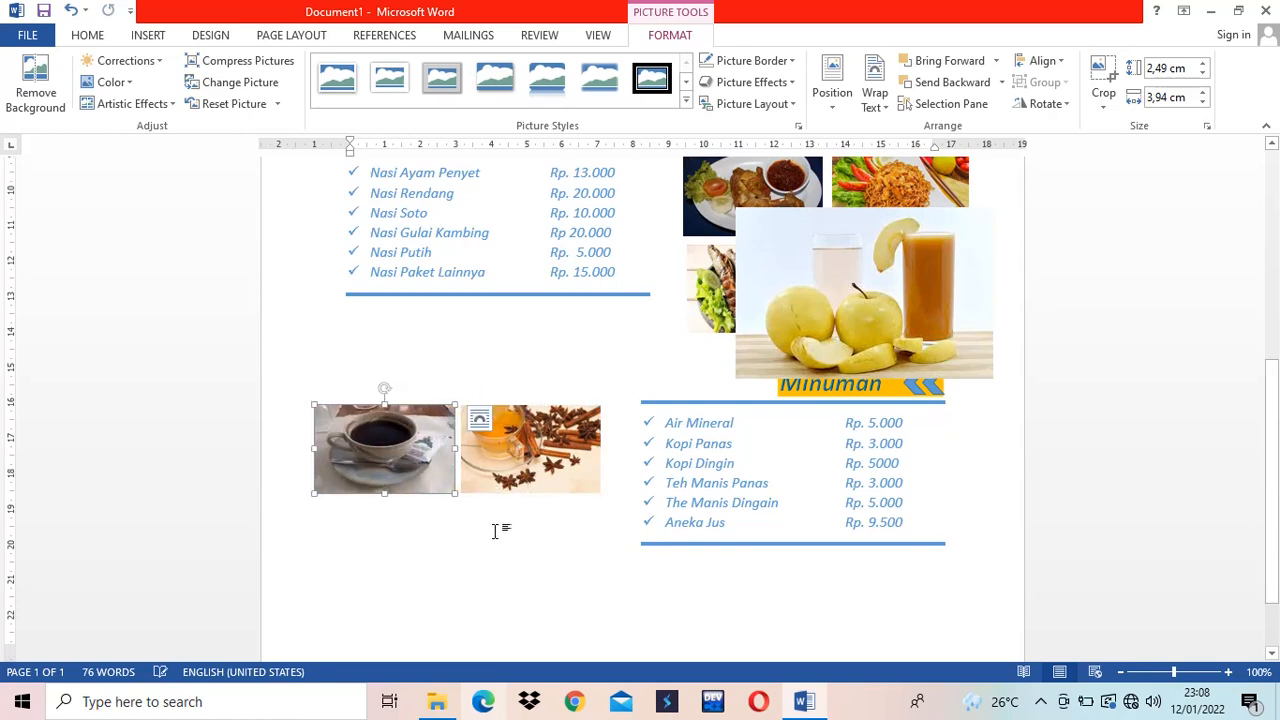
Shrink the apple juice picture to about 2,54 by 3,82 cm and move it down to the coffee and tea pictures.
scroll(500, 532, "up", 3)
scroll(500, 532, "down", 2)
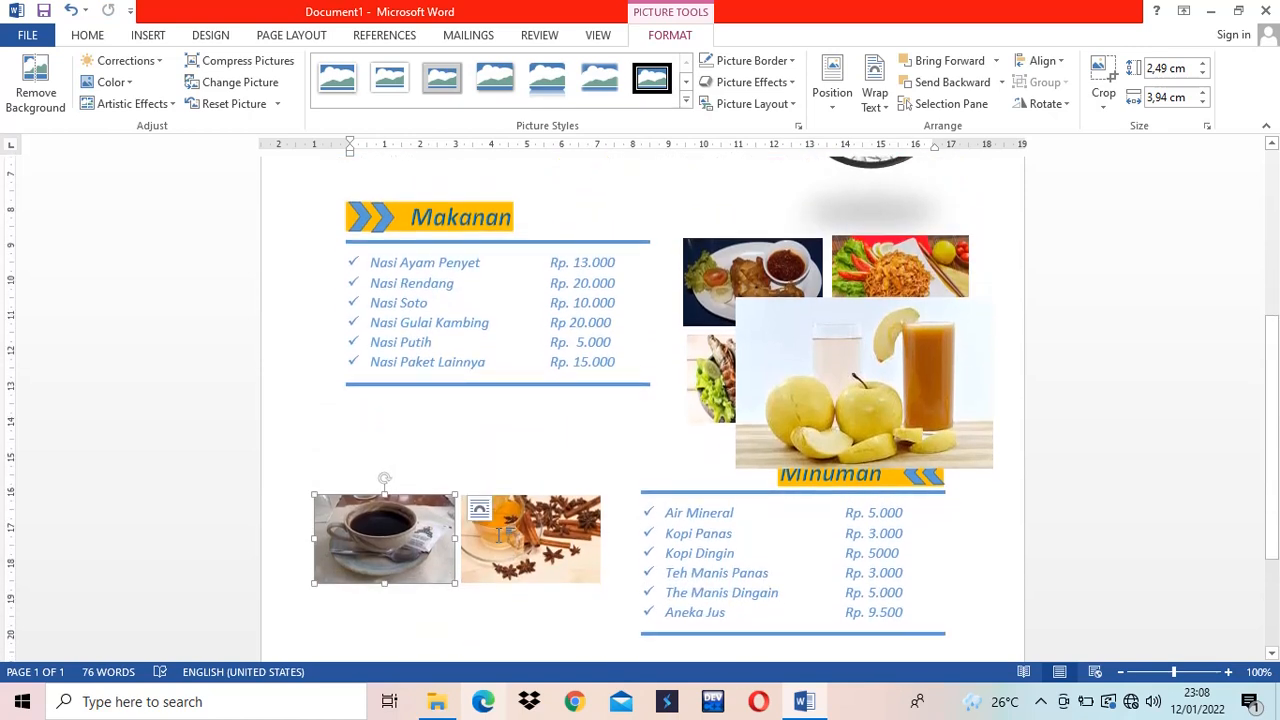
left_click(818, 356)
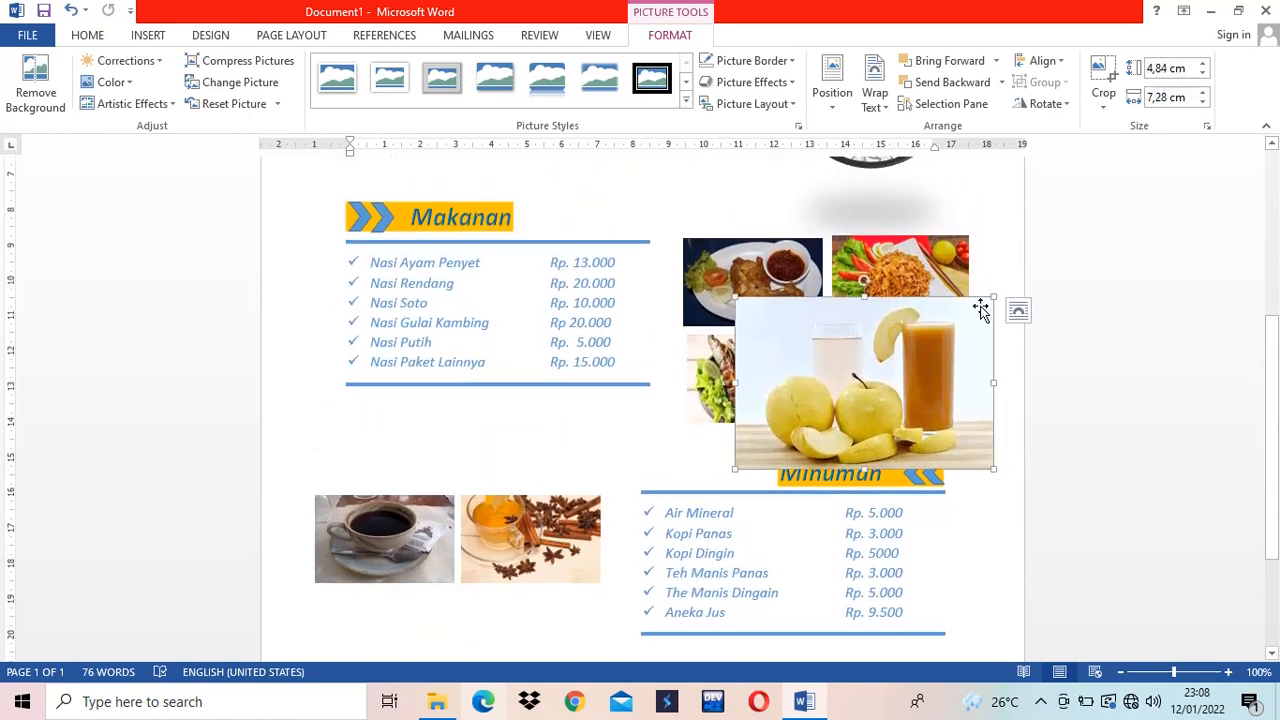
left_click_drag(994, 297, 871, 378)
left_click_drag(800, 410, 430, 602)
scroll(575, 470, "down", 3)
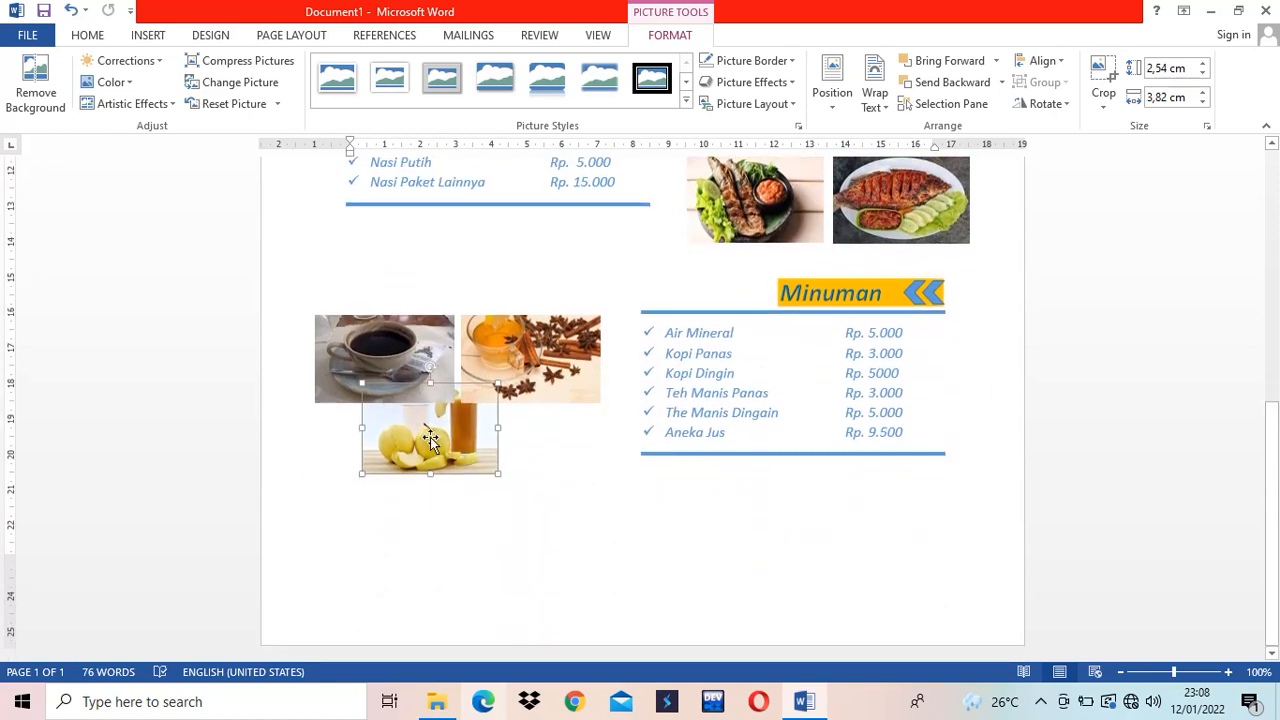
Line the apple juice picture up with the coffee picture and place it directly below, leaving a narrow gap.
left_click_drag(431, 443, 414, 362)
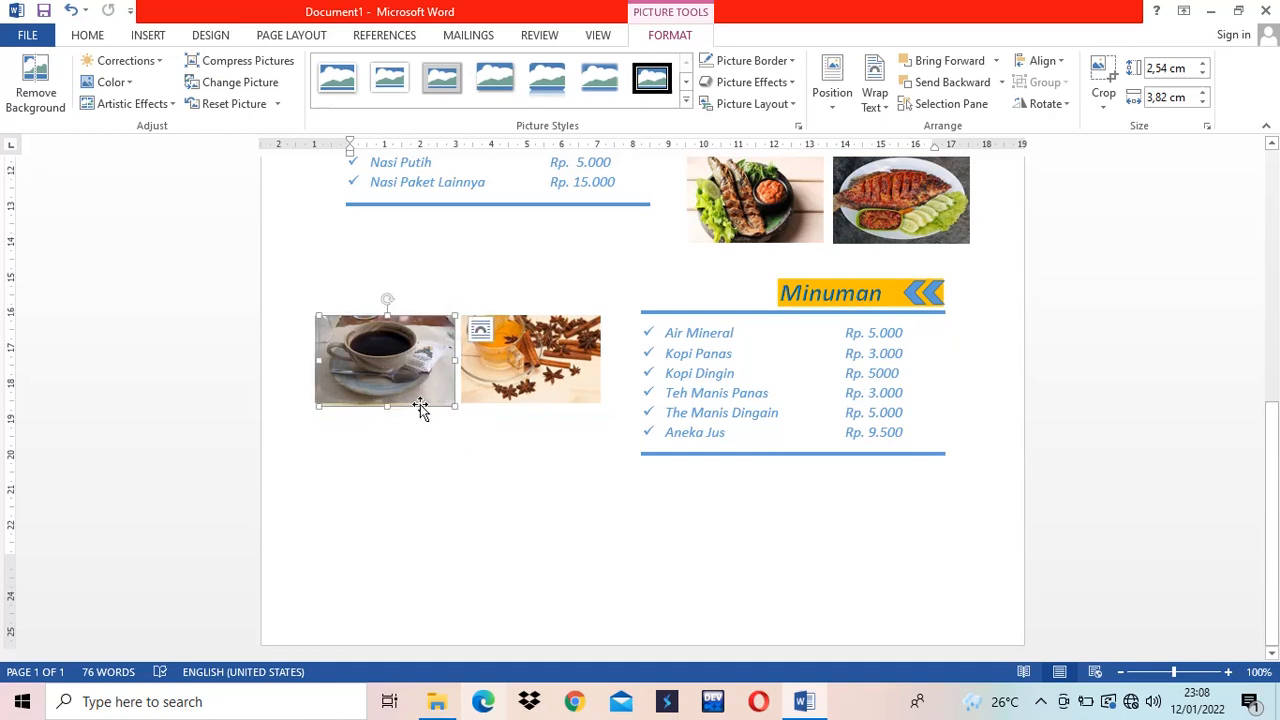
left_click_drag(427, 412, 497, 449)
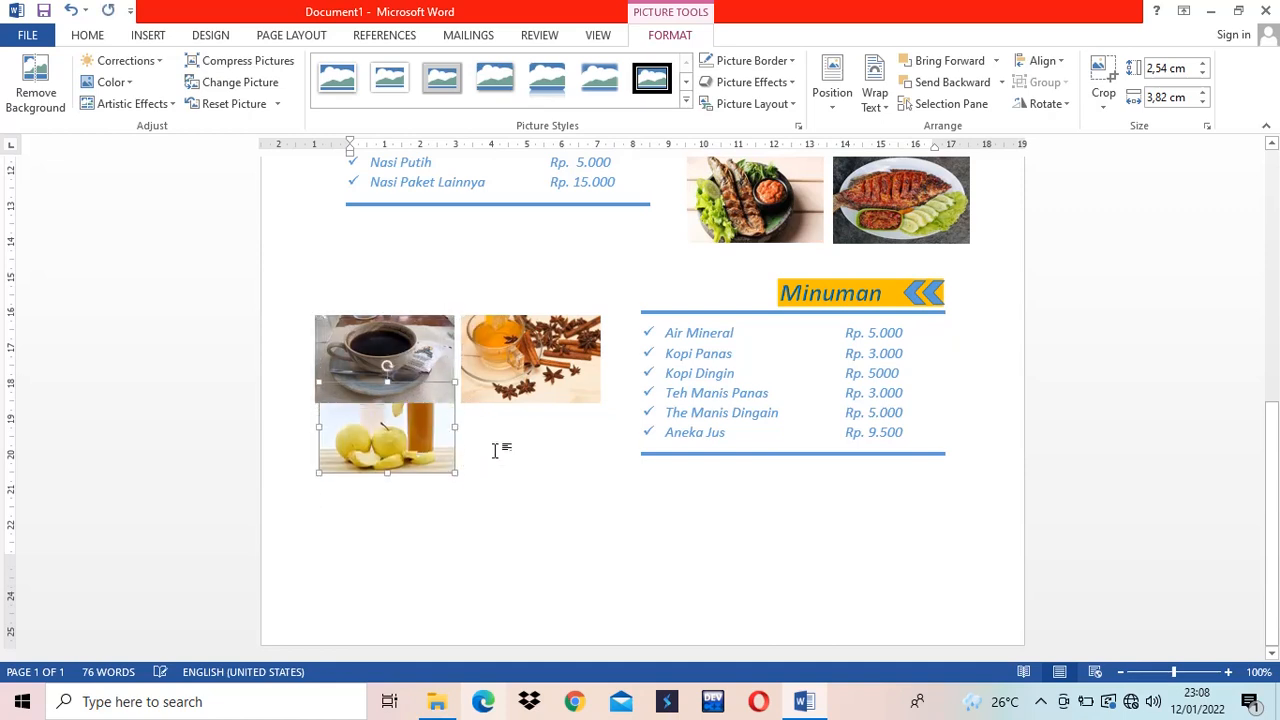
left_click_drag(394, 462, 391, 451)
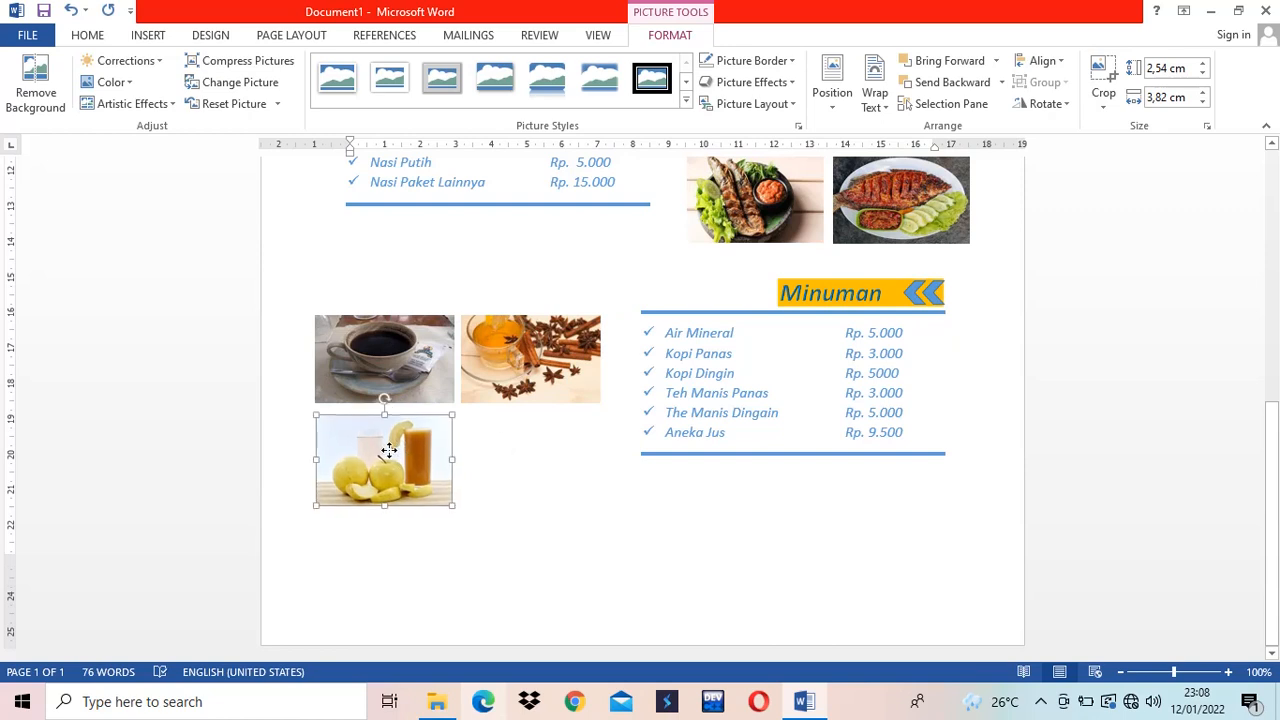
Copy the coffee picture into the empty spot below the tea picture to complete the two-by-two drink grid.
left_click(381, 367)
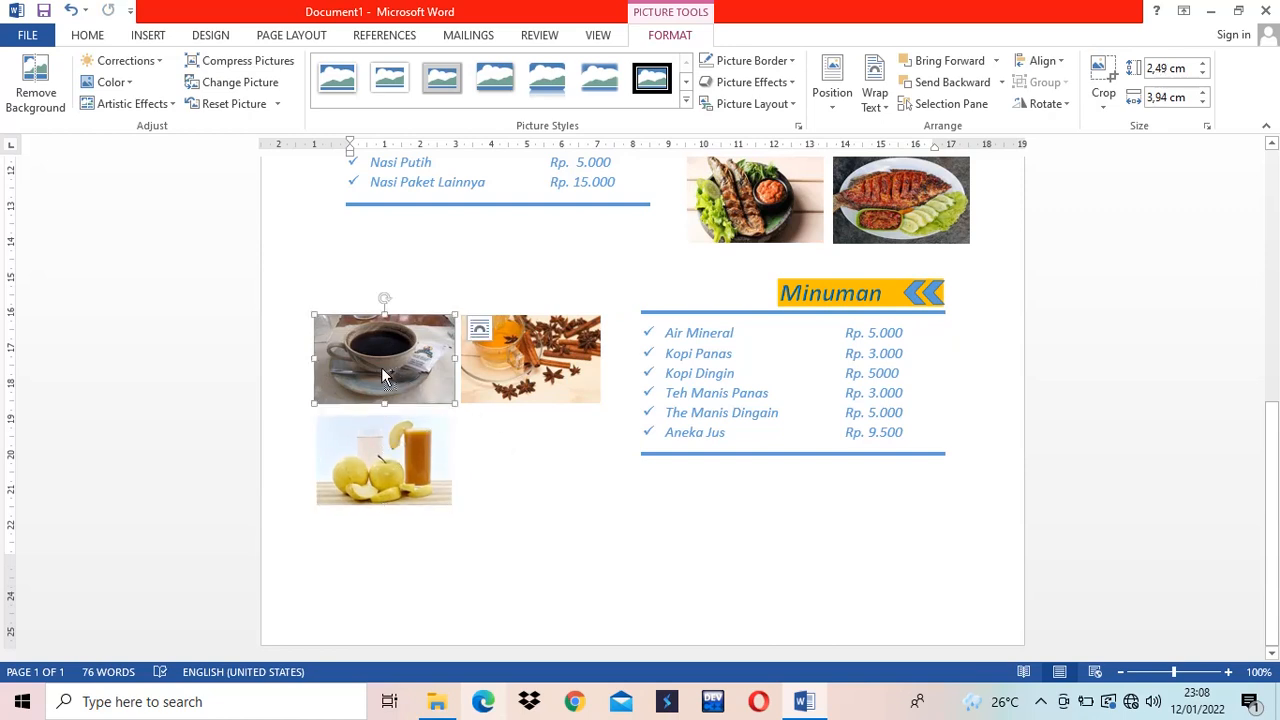
left_click_drag(381, 367, 527, 466)
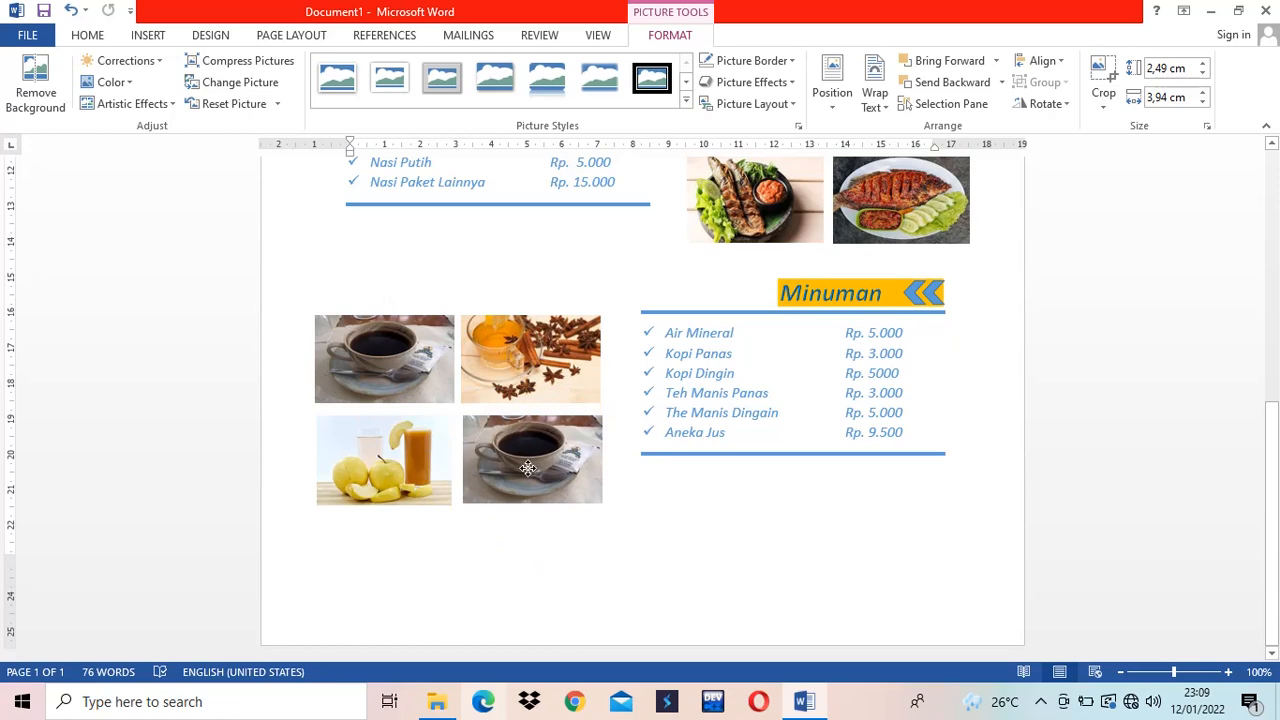
left_click(914, 558)
Draw a rectangle about 2,7 cm high and 19,74 cm wide across the foot of the page, below the drink pictures.
scroll(922, 562, "up", 7)
scroll(930, 550, "down", 6)
scroll(934, 547, "up", 3)
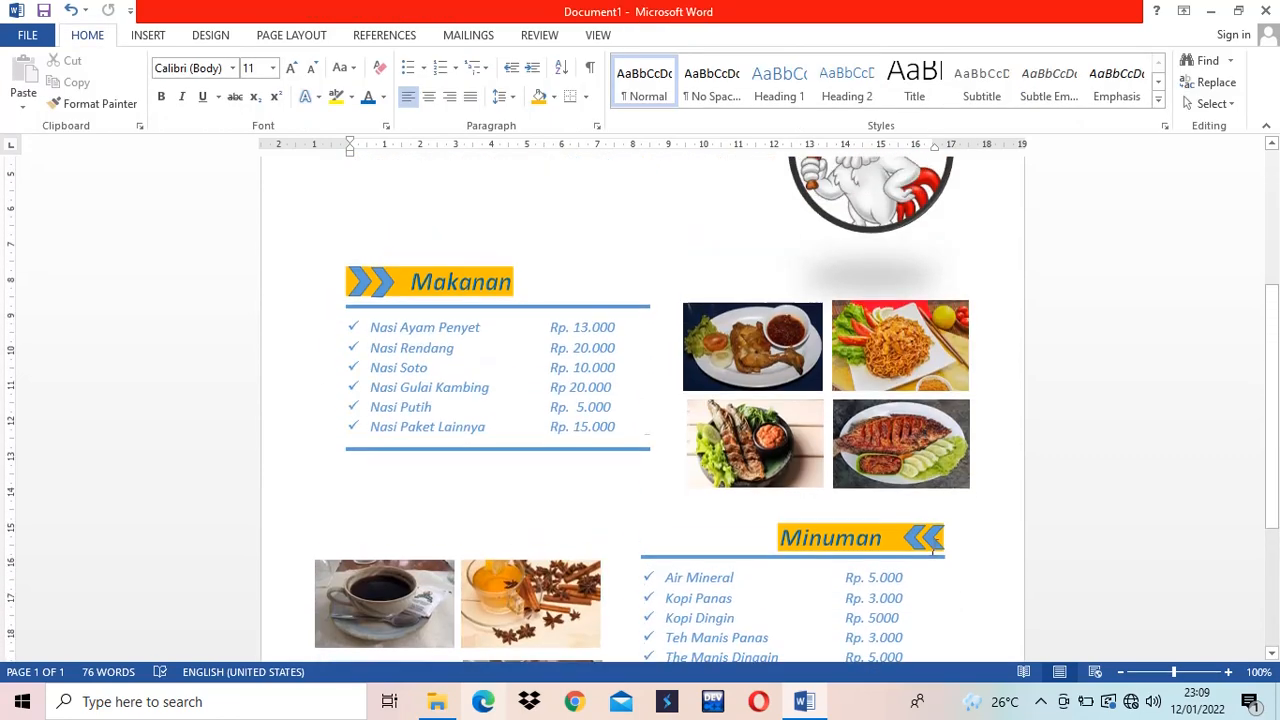
scroll(930, 547, "down", 5)
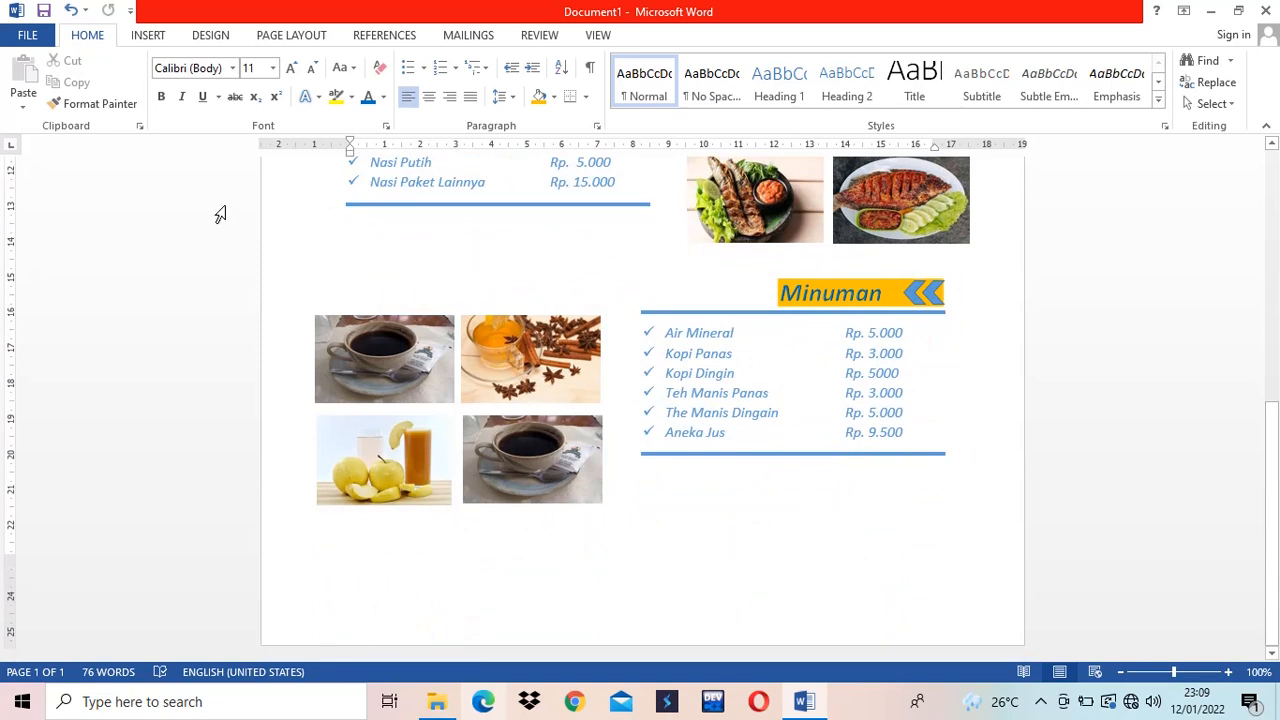
left_click(150, 36)
left_click(257, 85)
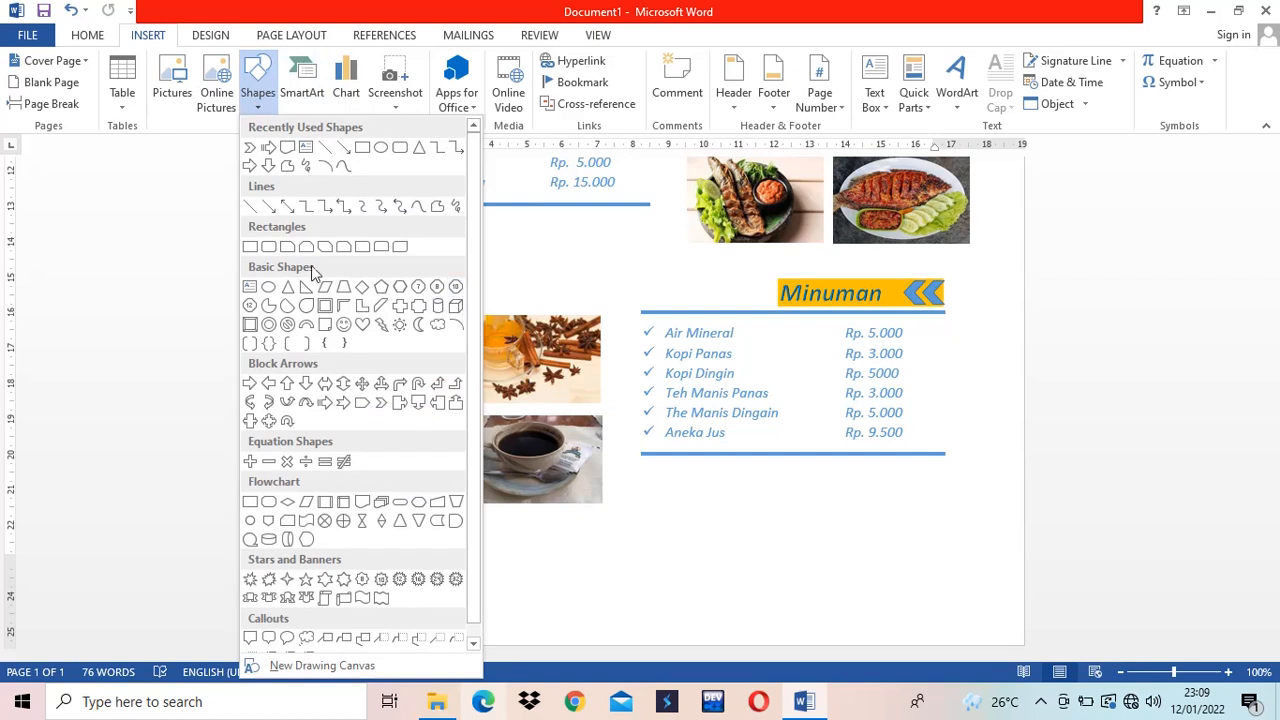
left_click(250, 248)
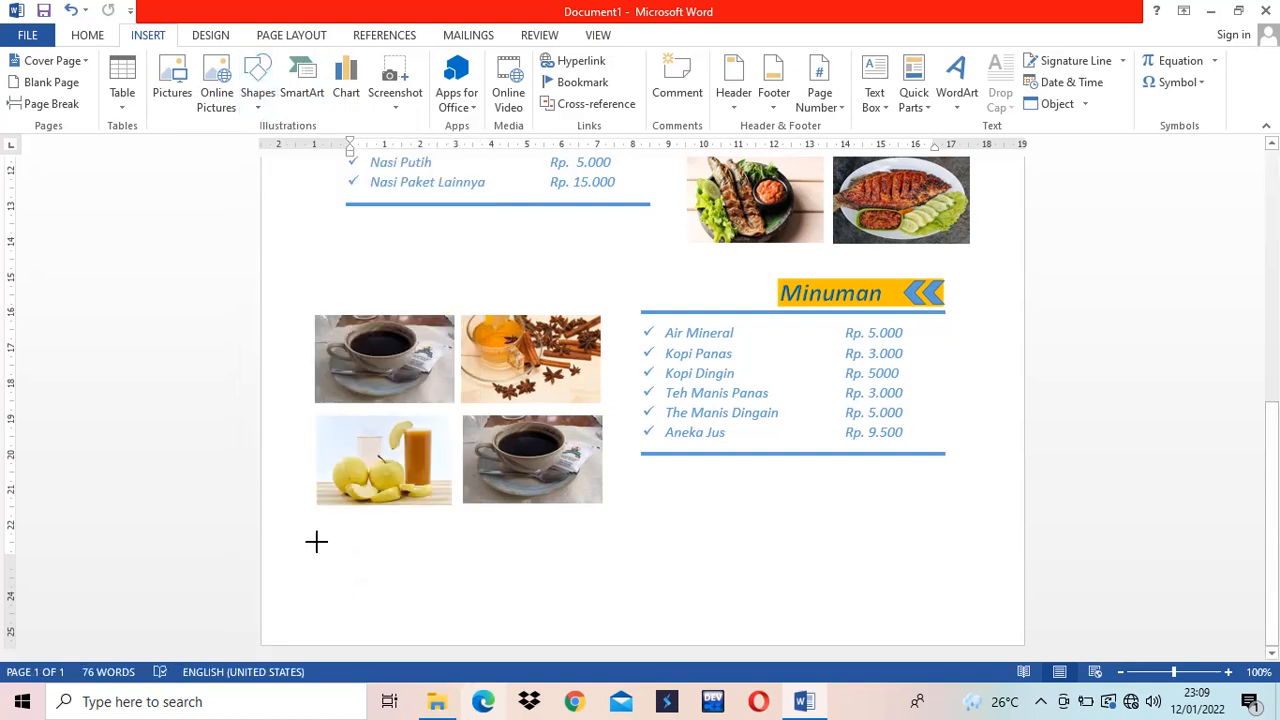
mouse_move(315, 543)
left_mouse_down()
mouse_move(483, 603)
mouse_move(906, 597)
mouse_move(990, 608)
mouse_move(1016, 637)
left_mouse_up()
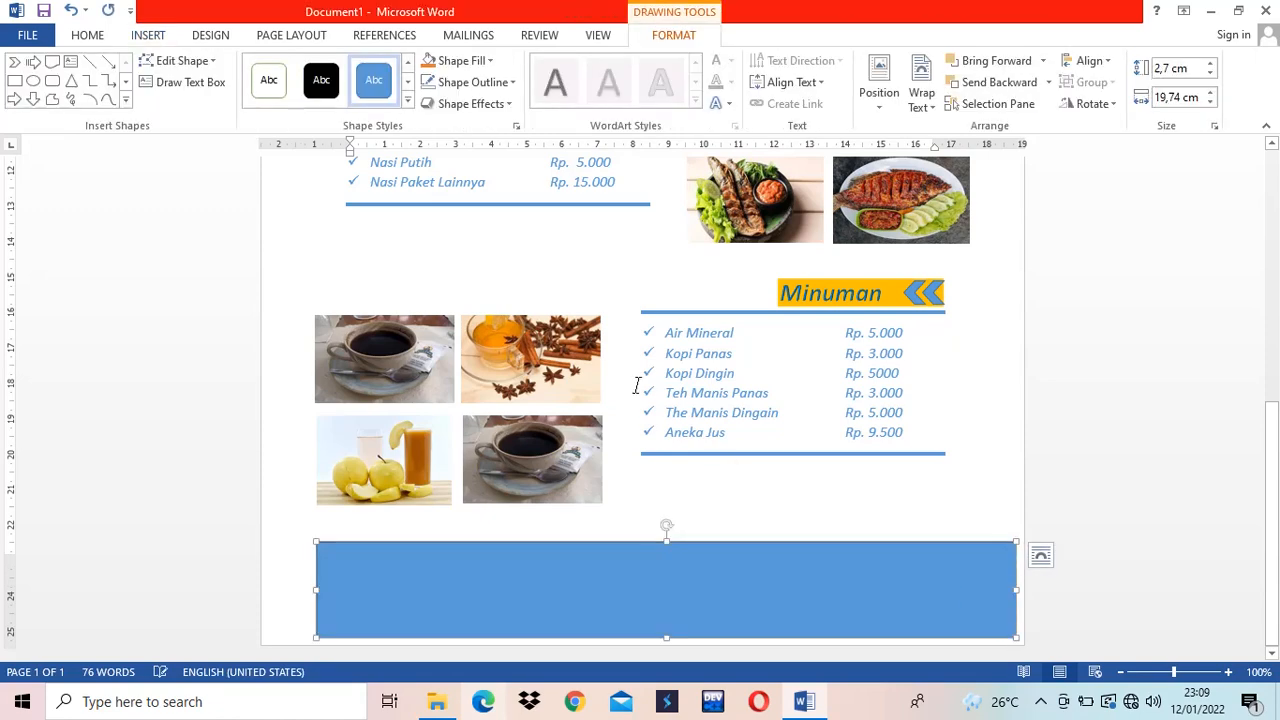
left_click(142, 36)
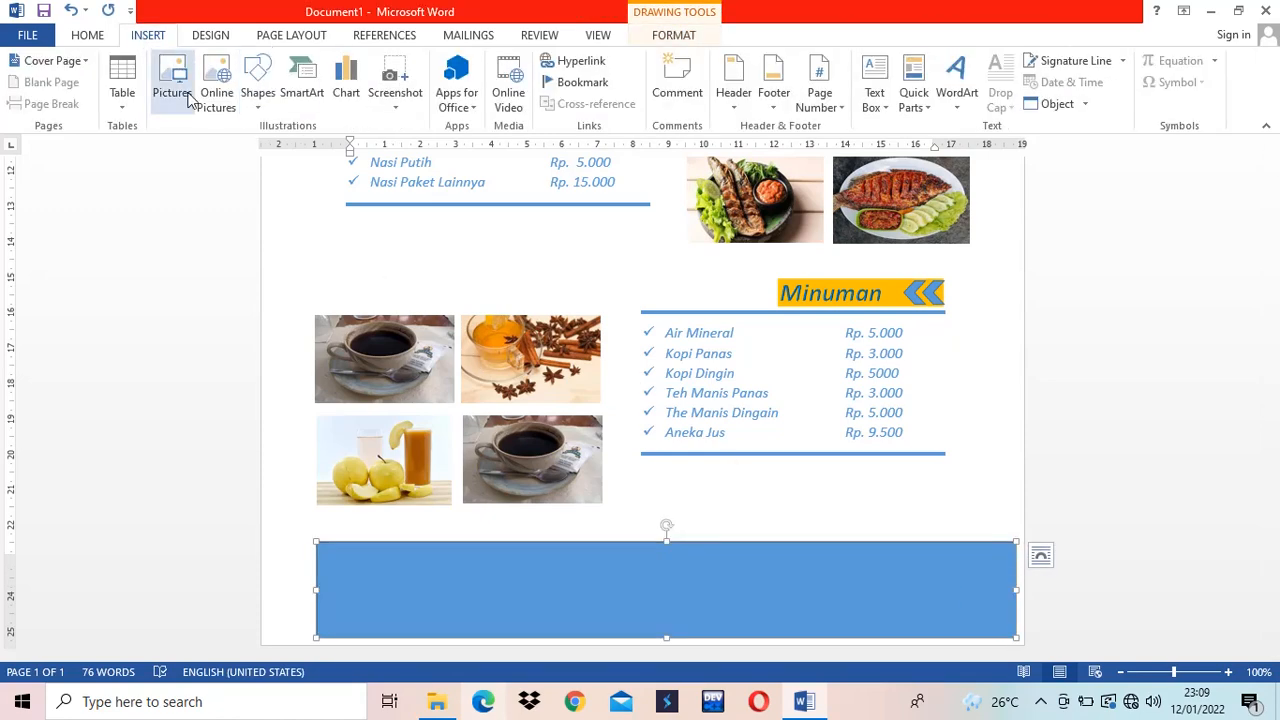
left_click(676, 36)
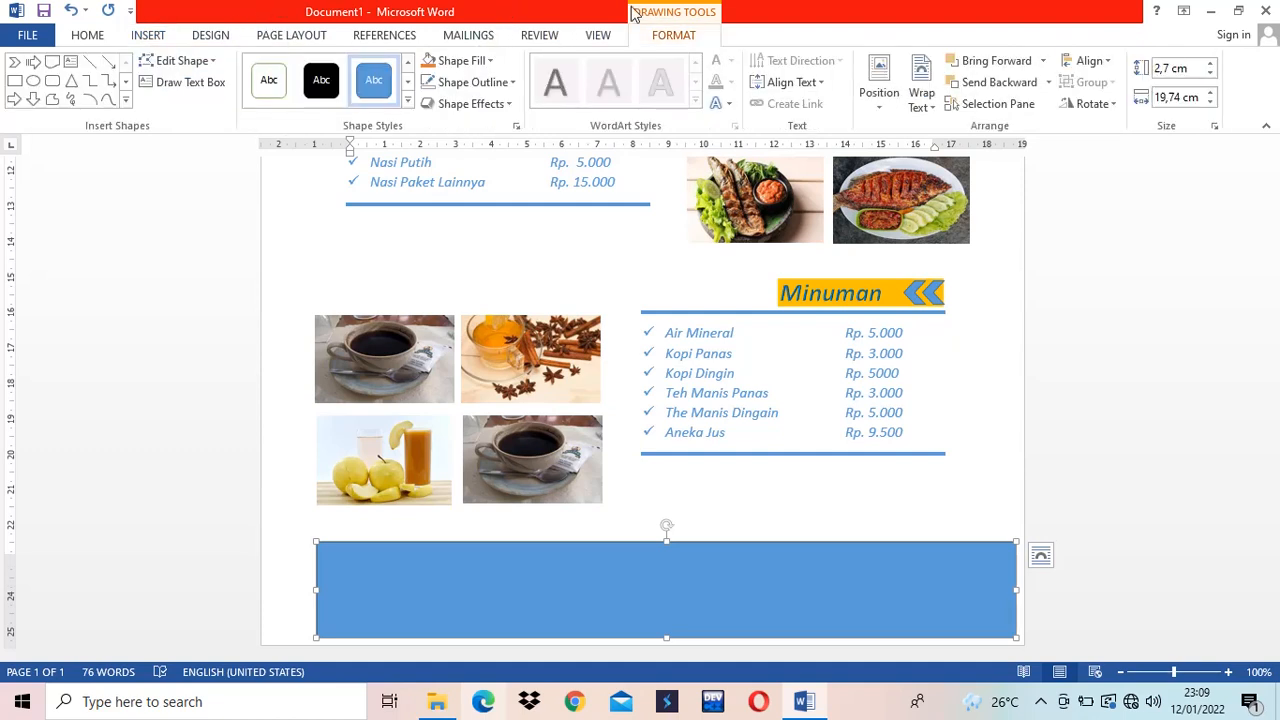